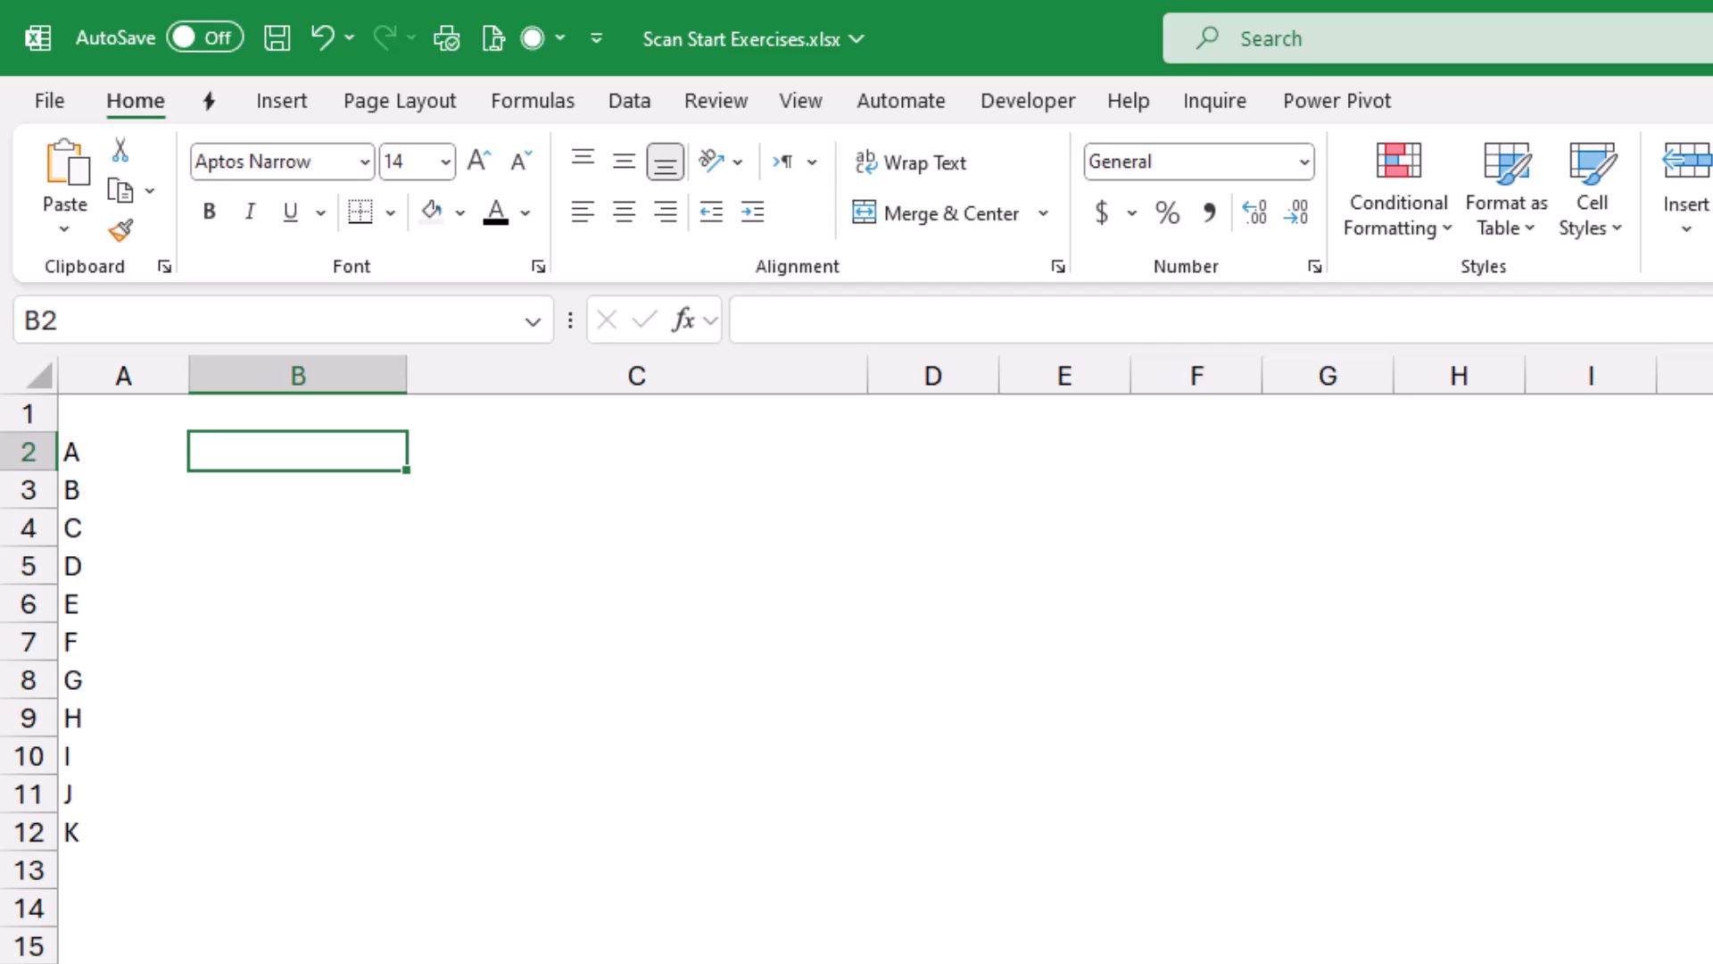
Enter the running concatenation formula =B1&A2 in cell B2 and fill it down through B12.
text(=)
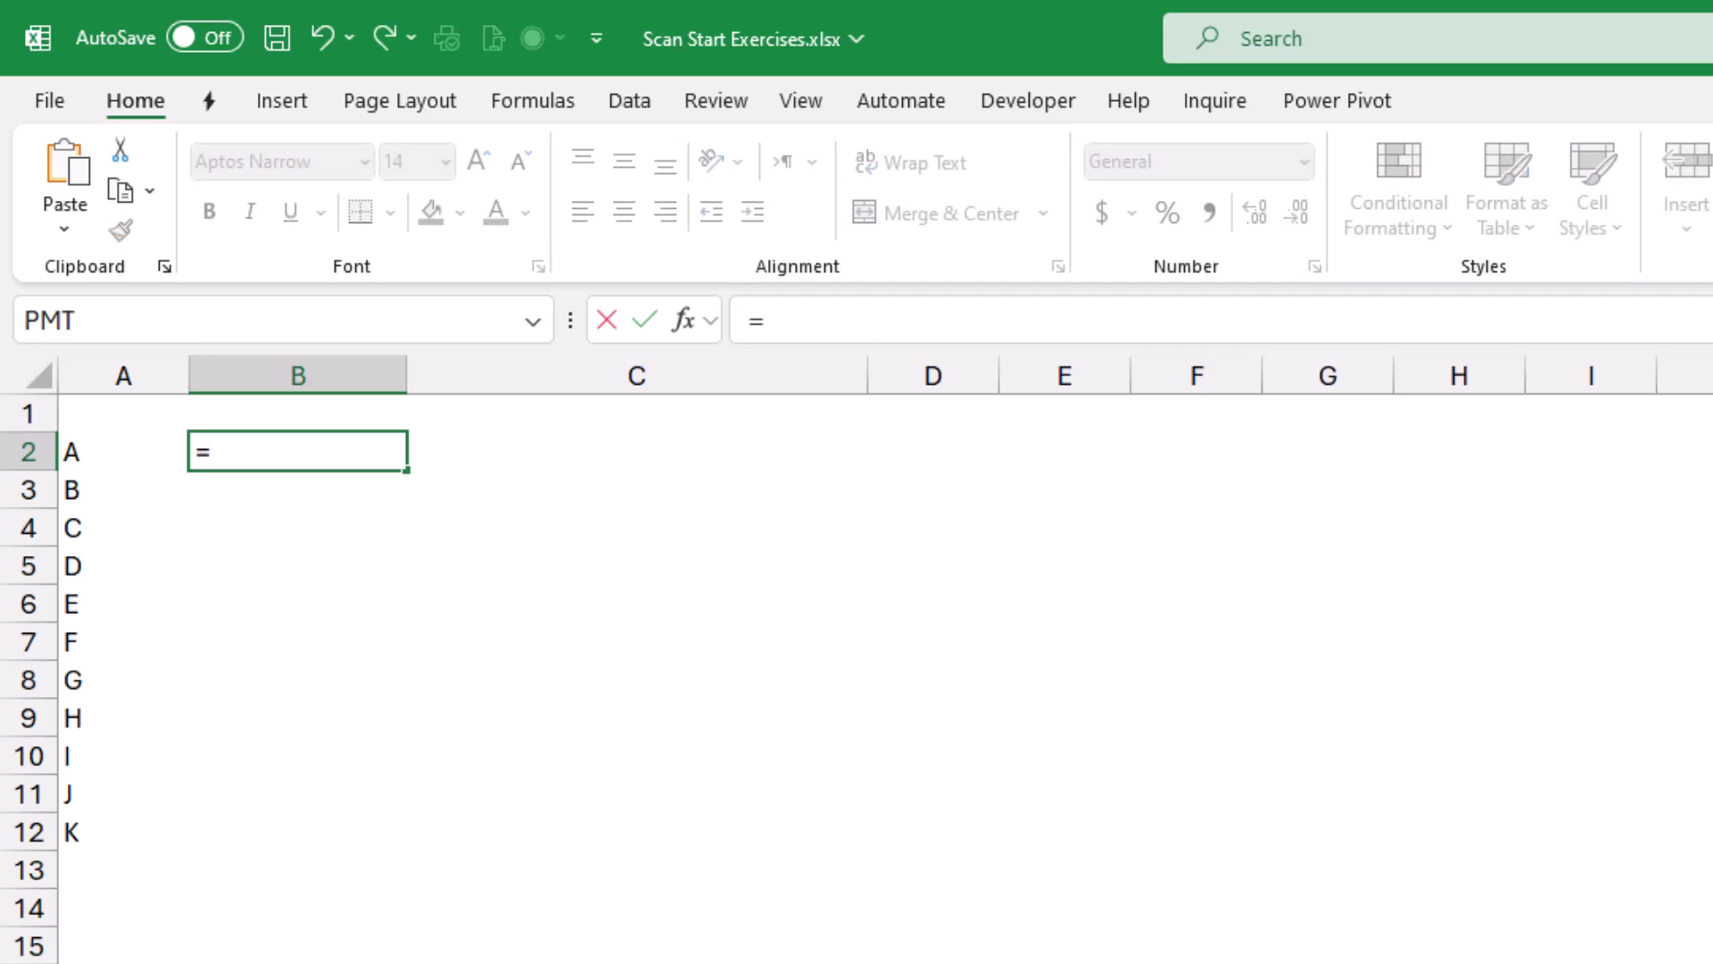
key(Up)
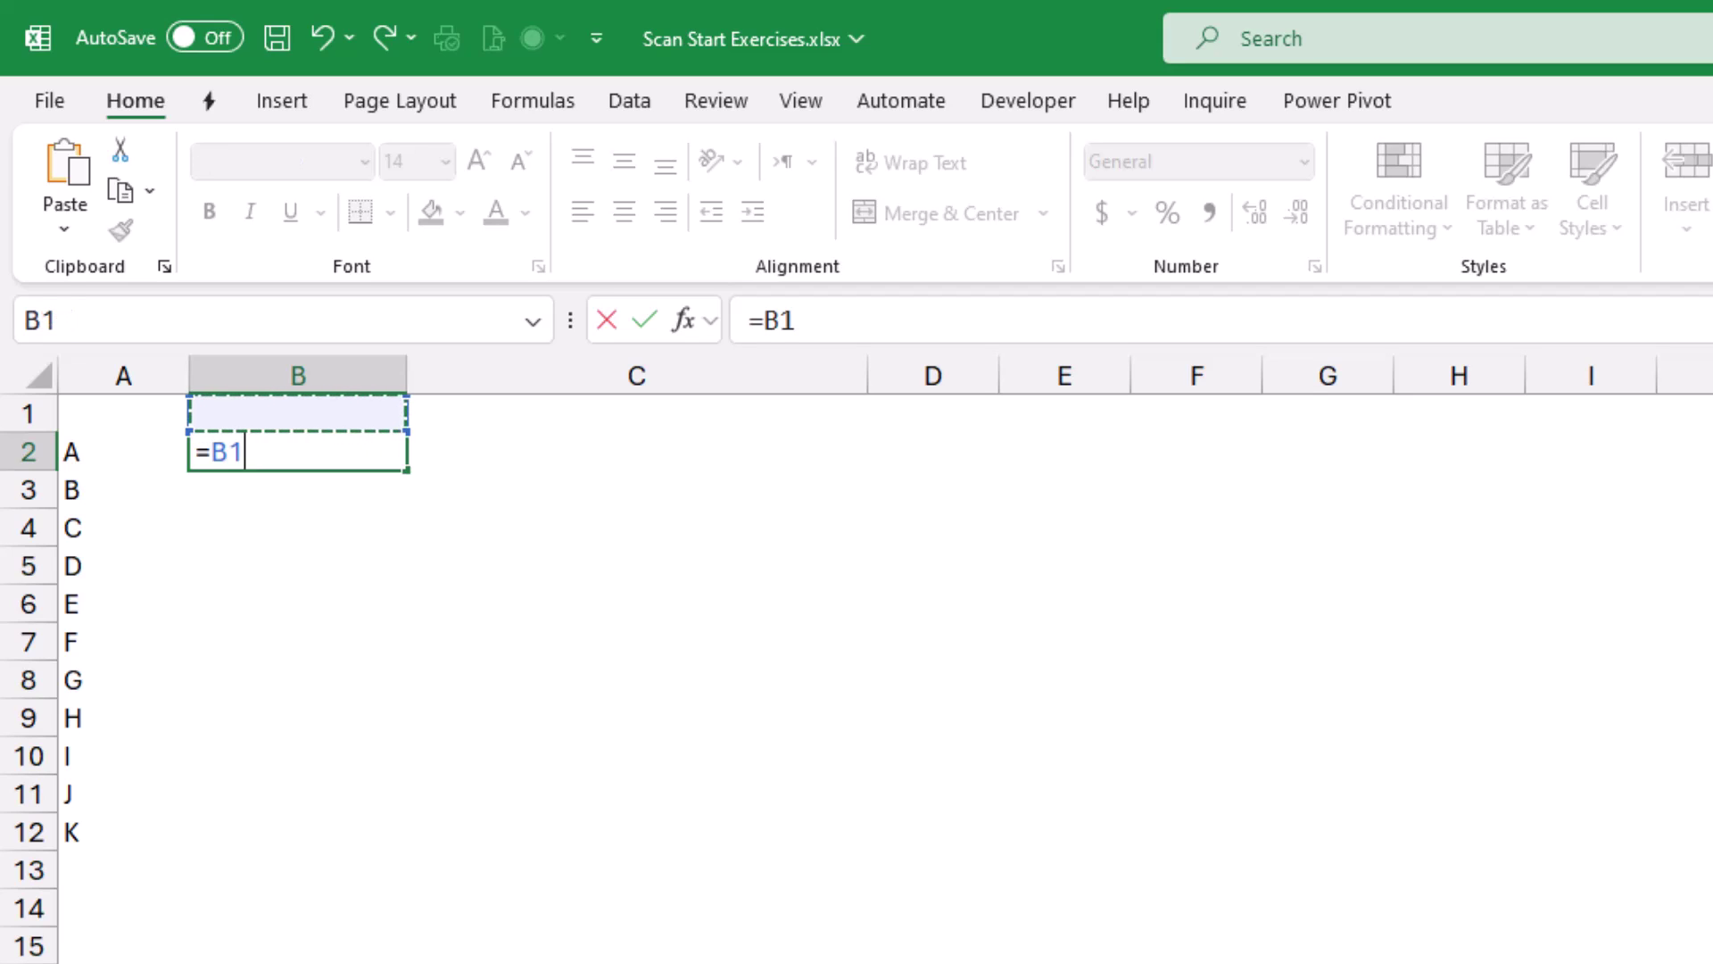
text(&)
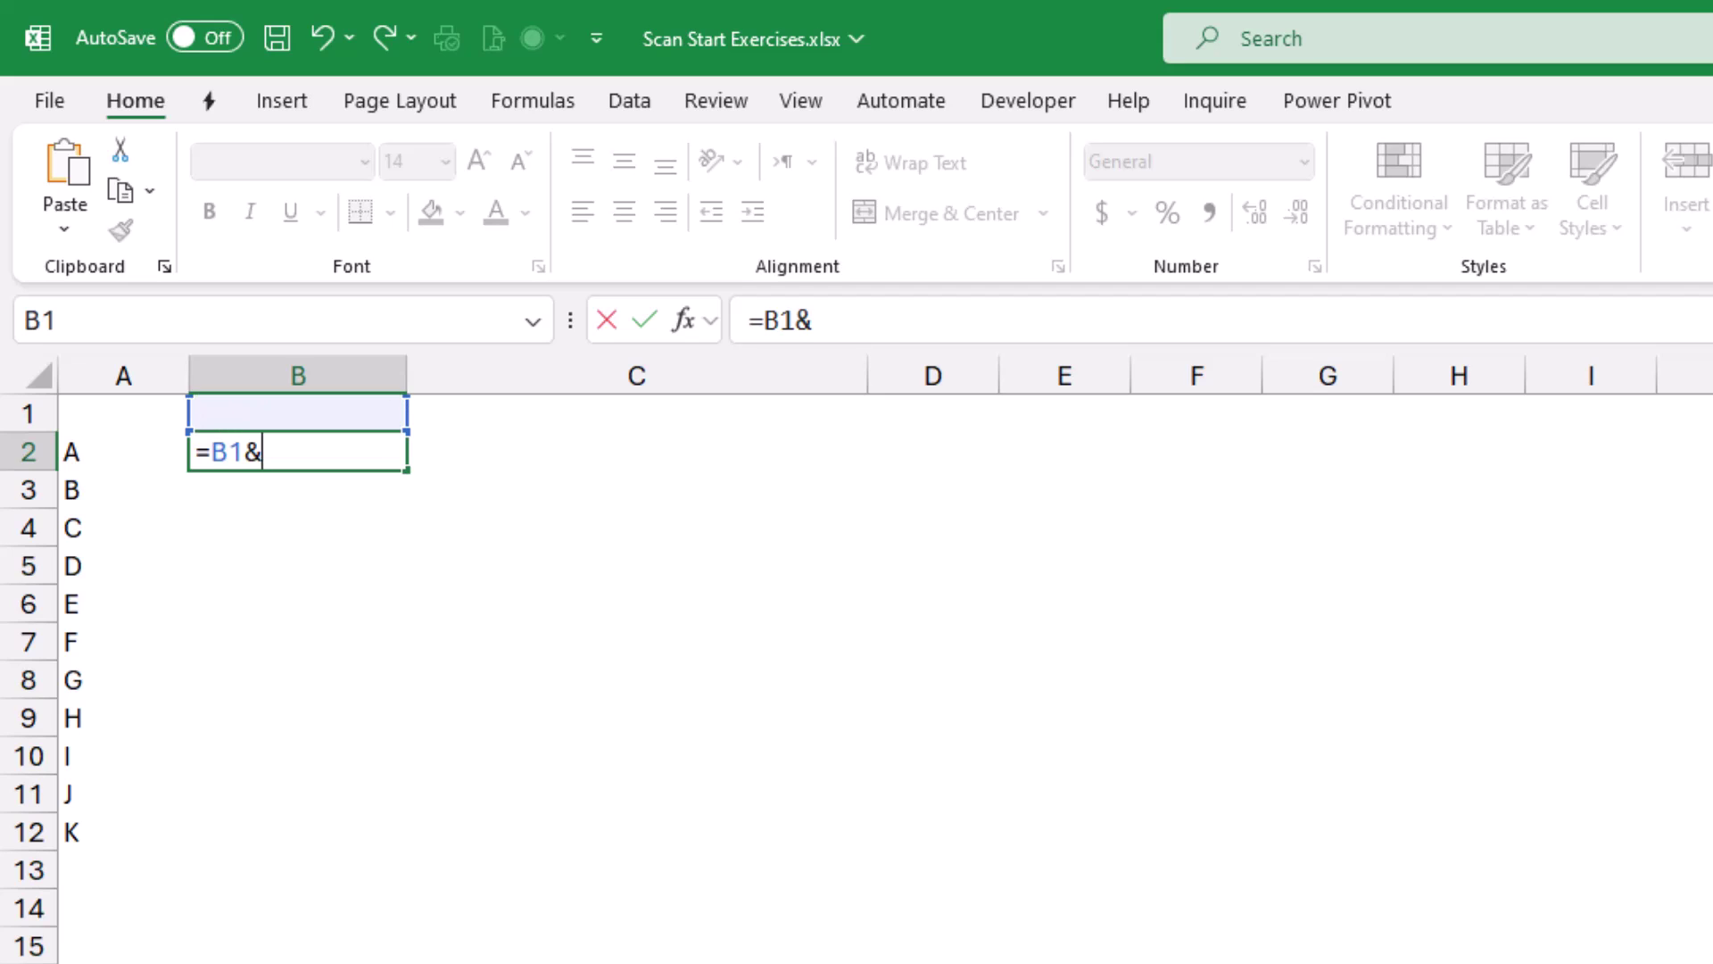
key(Left)
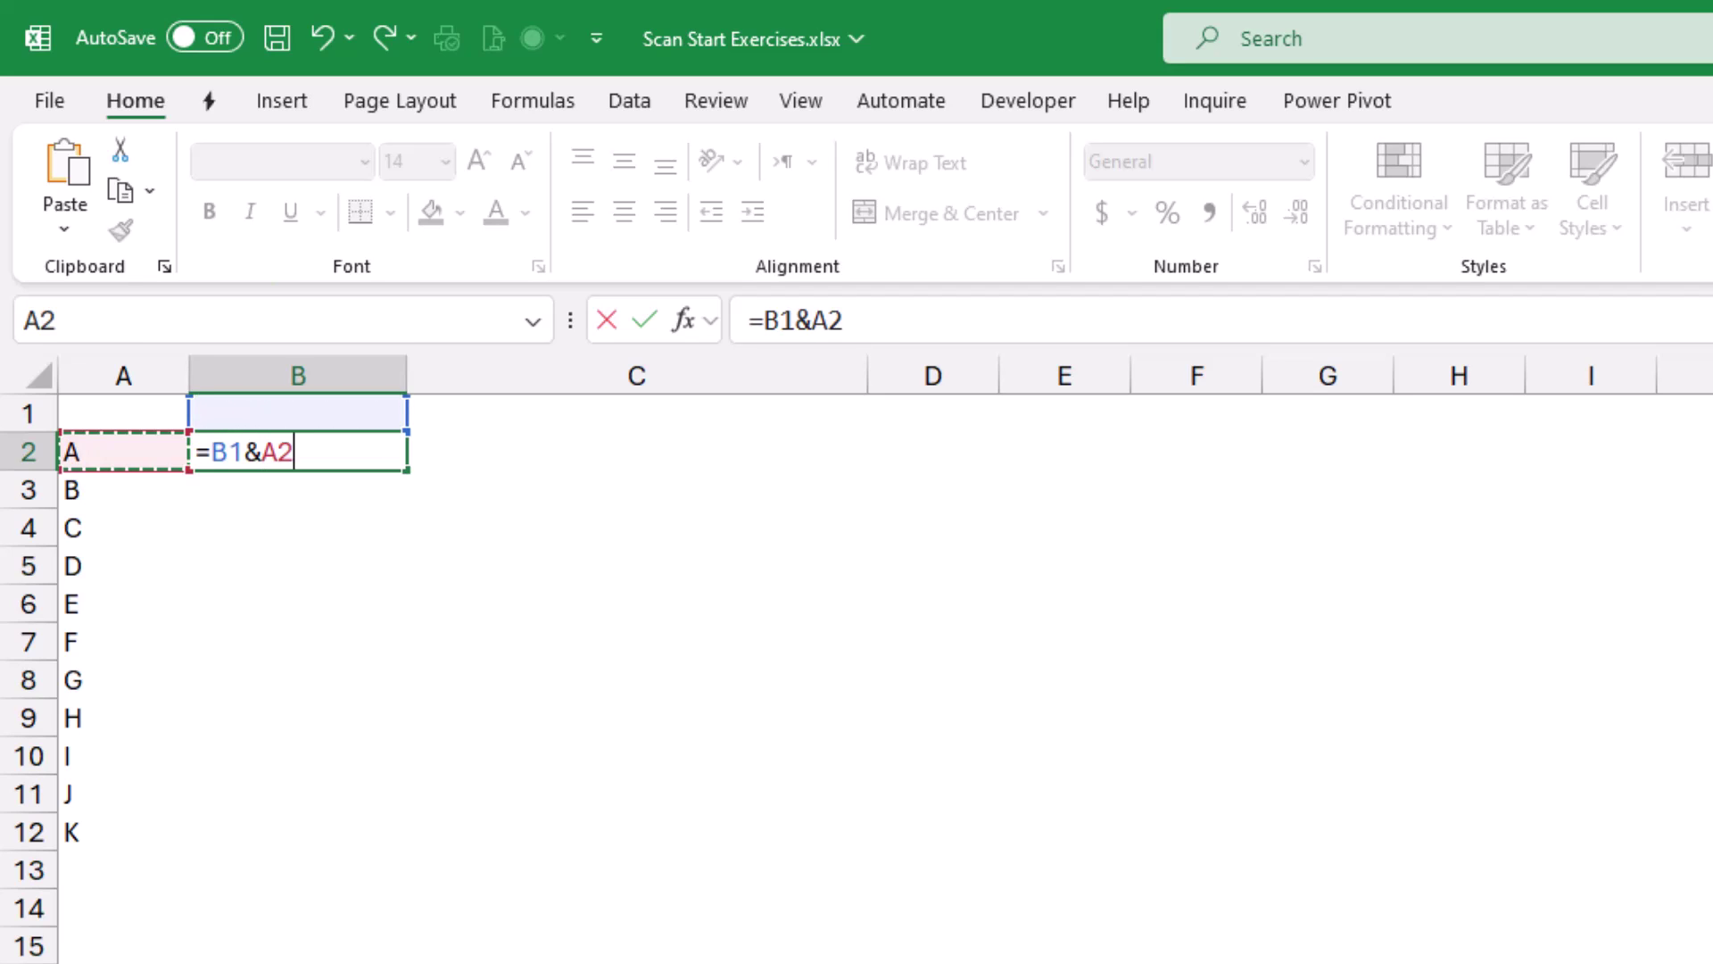
key(ctrl+Return)
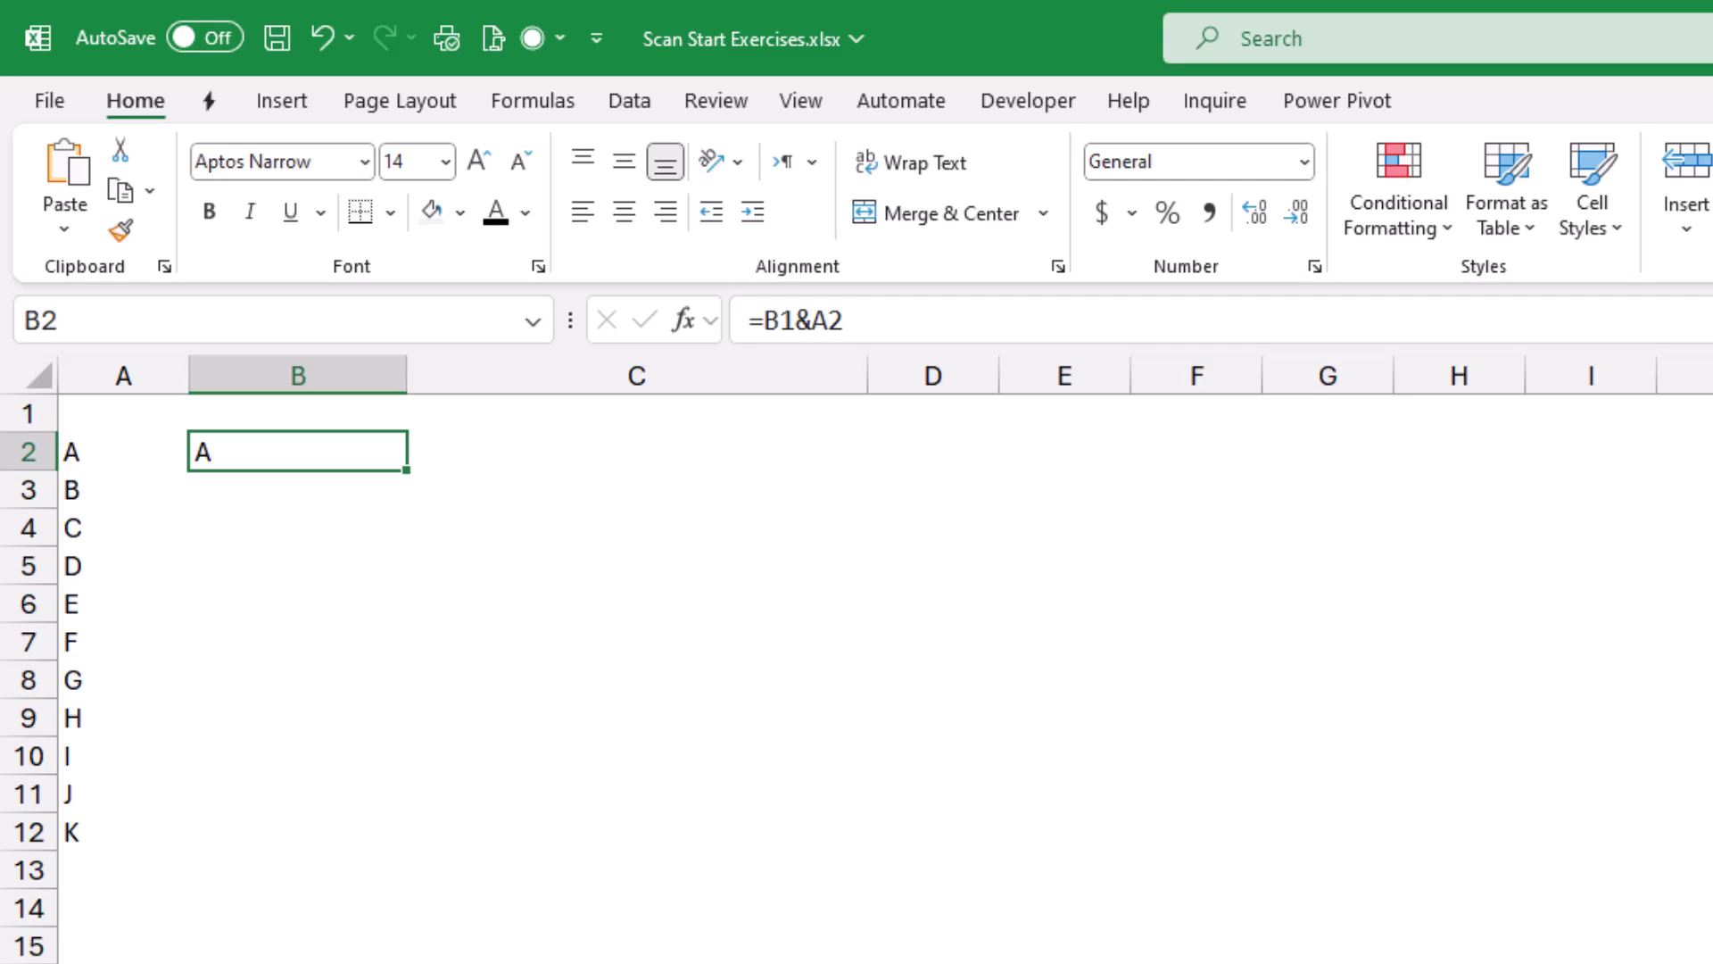
drag(406, 469, 406, 500)
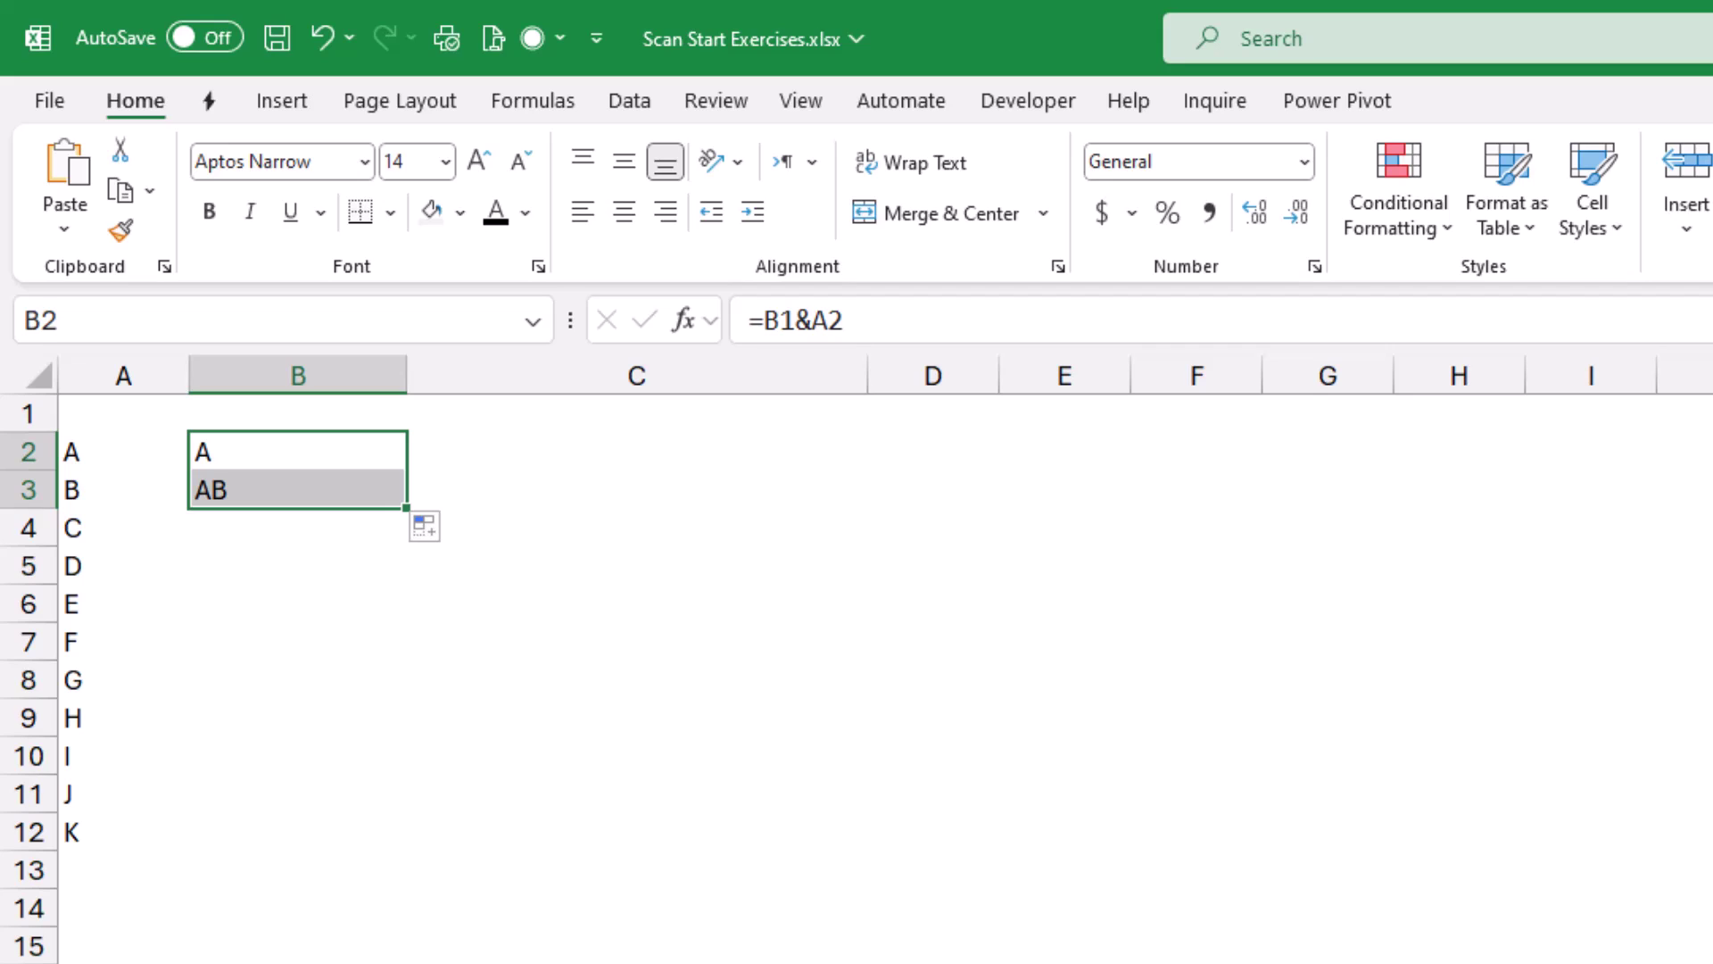
double_click(406, 507)
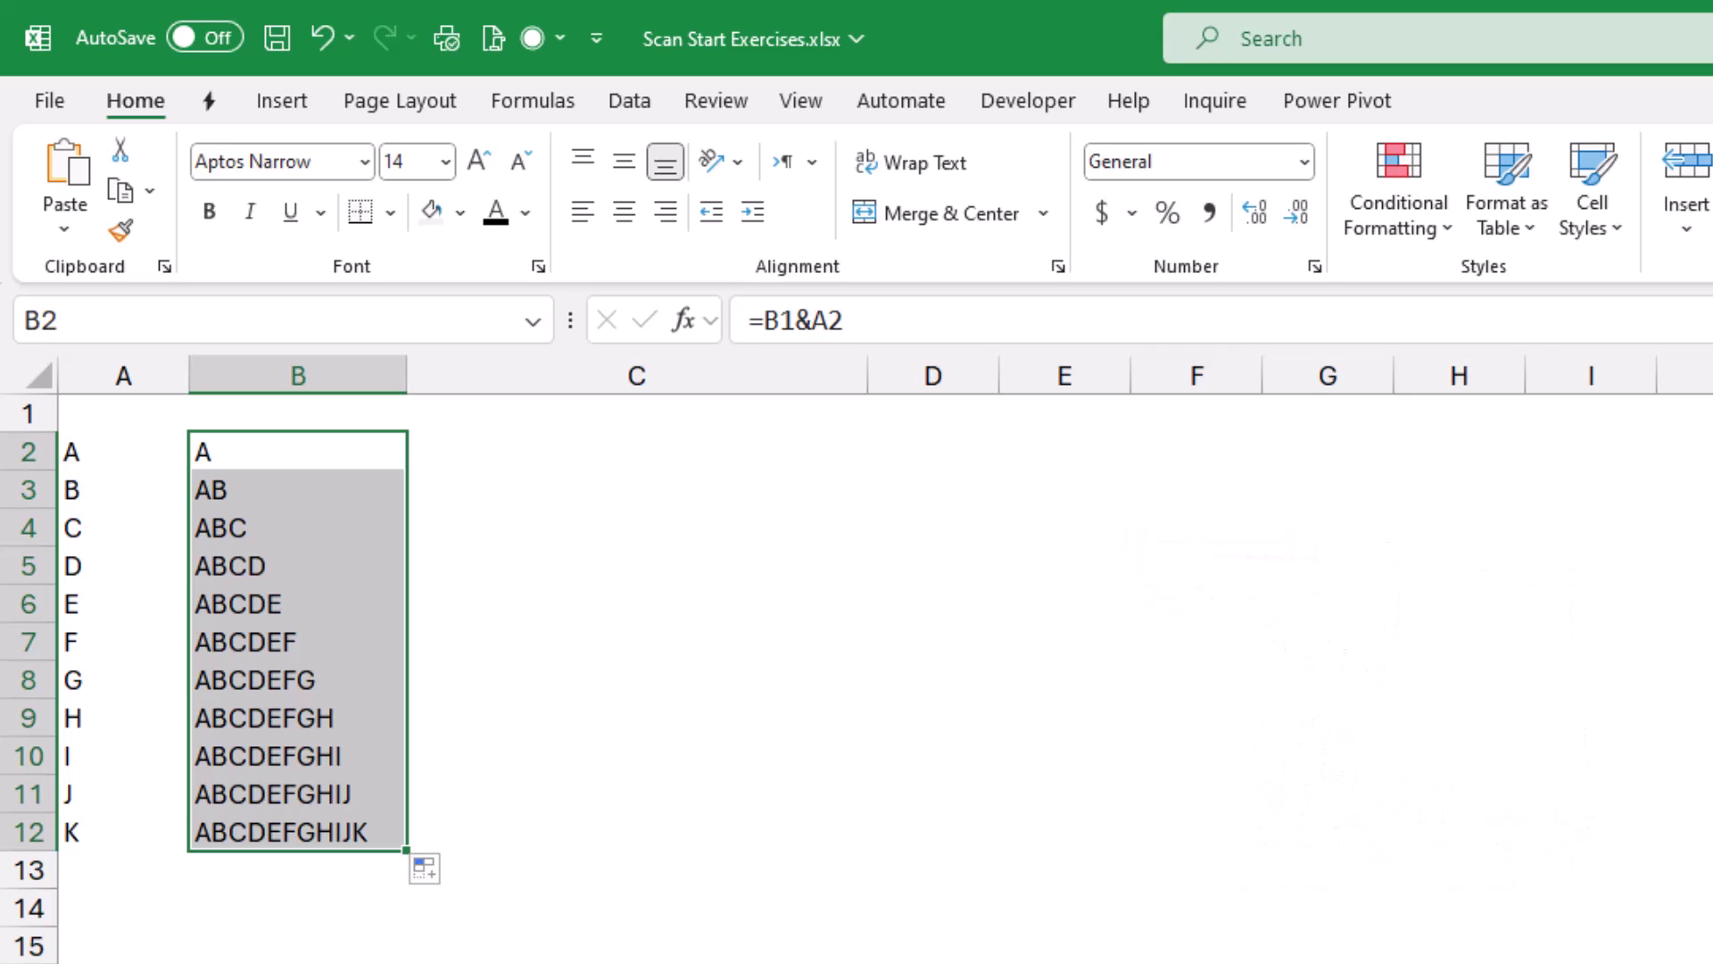
Begin a SCAN formula in cell C2 with an empty text string "" as initial value and A2:A12 as the array.
click(636, 451)
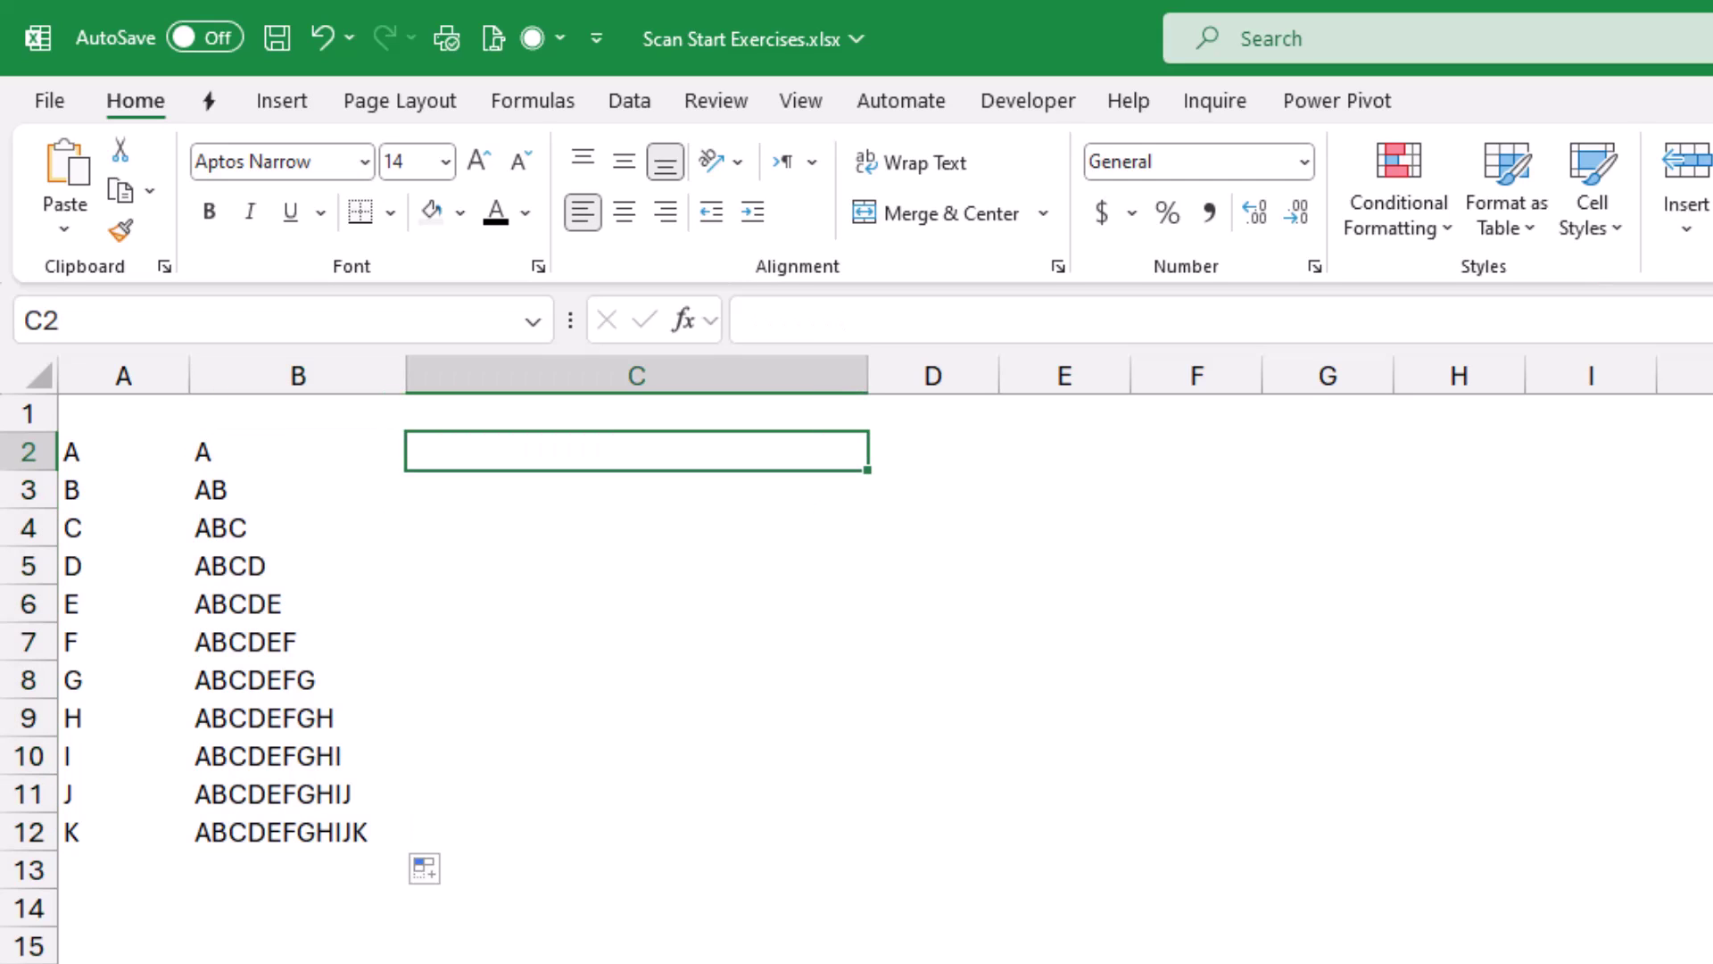
text(=scan)
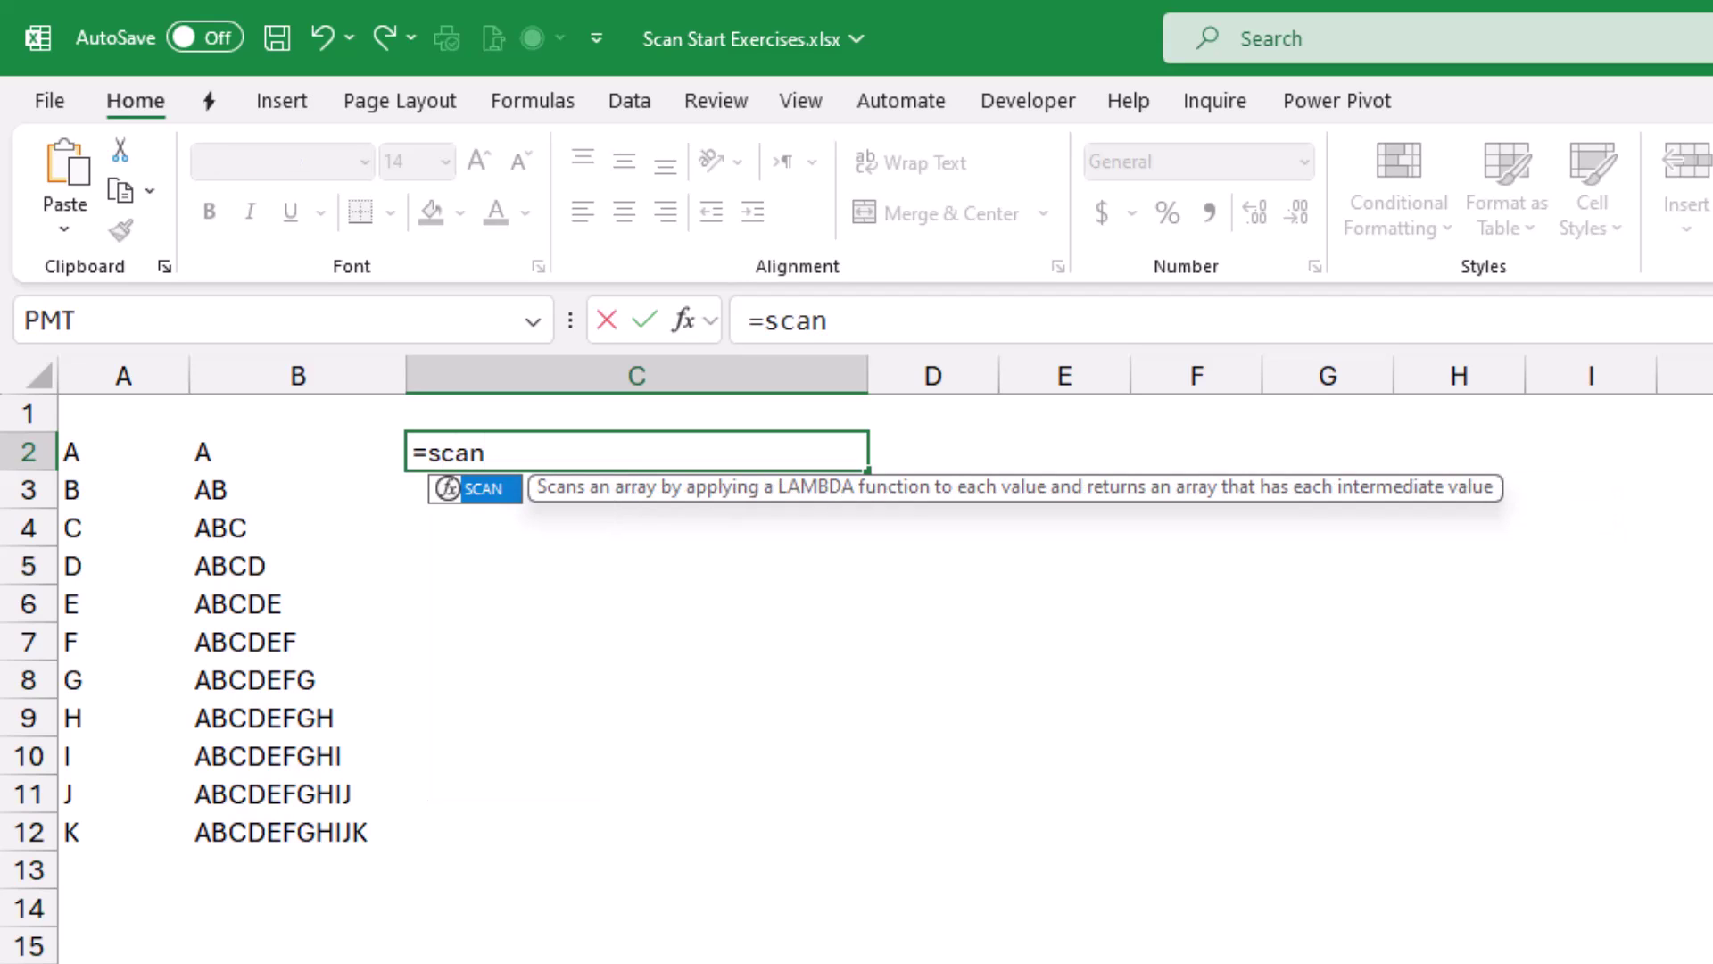
key(Tab)
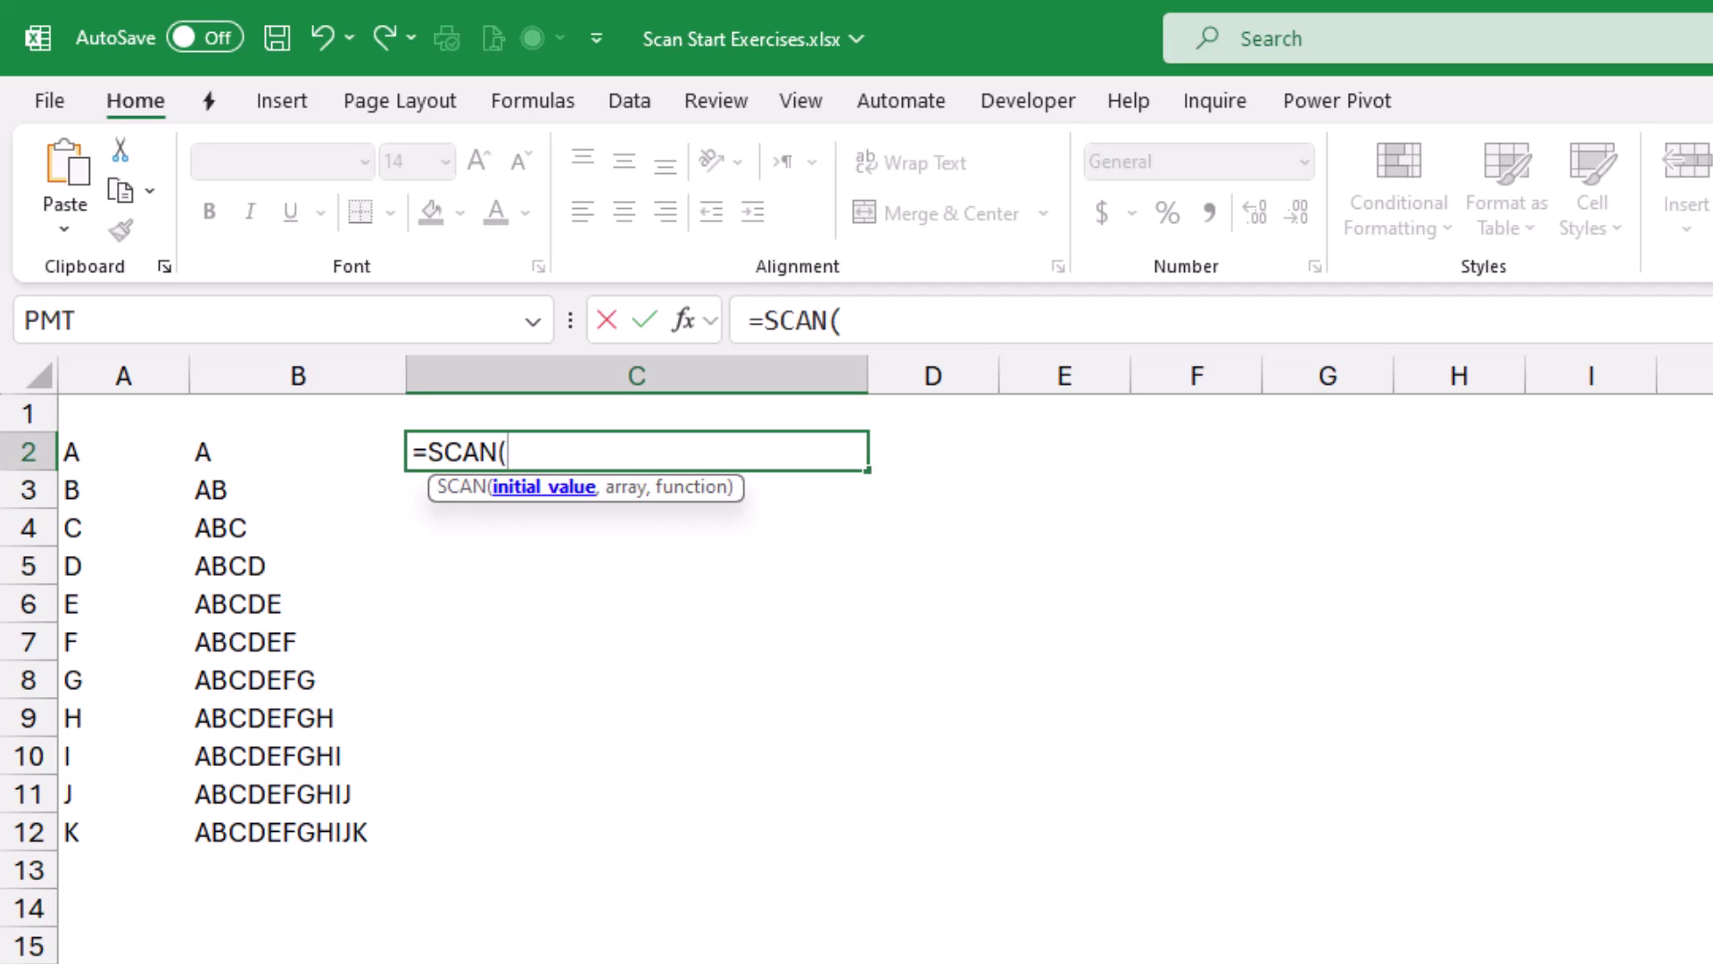
text("")
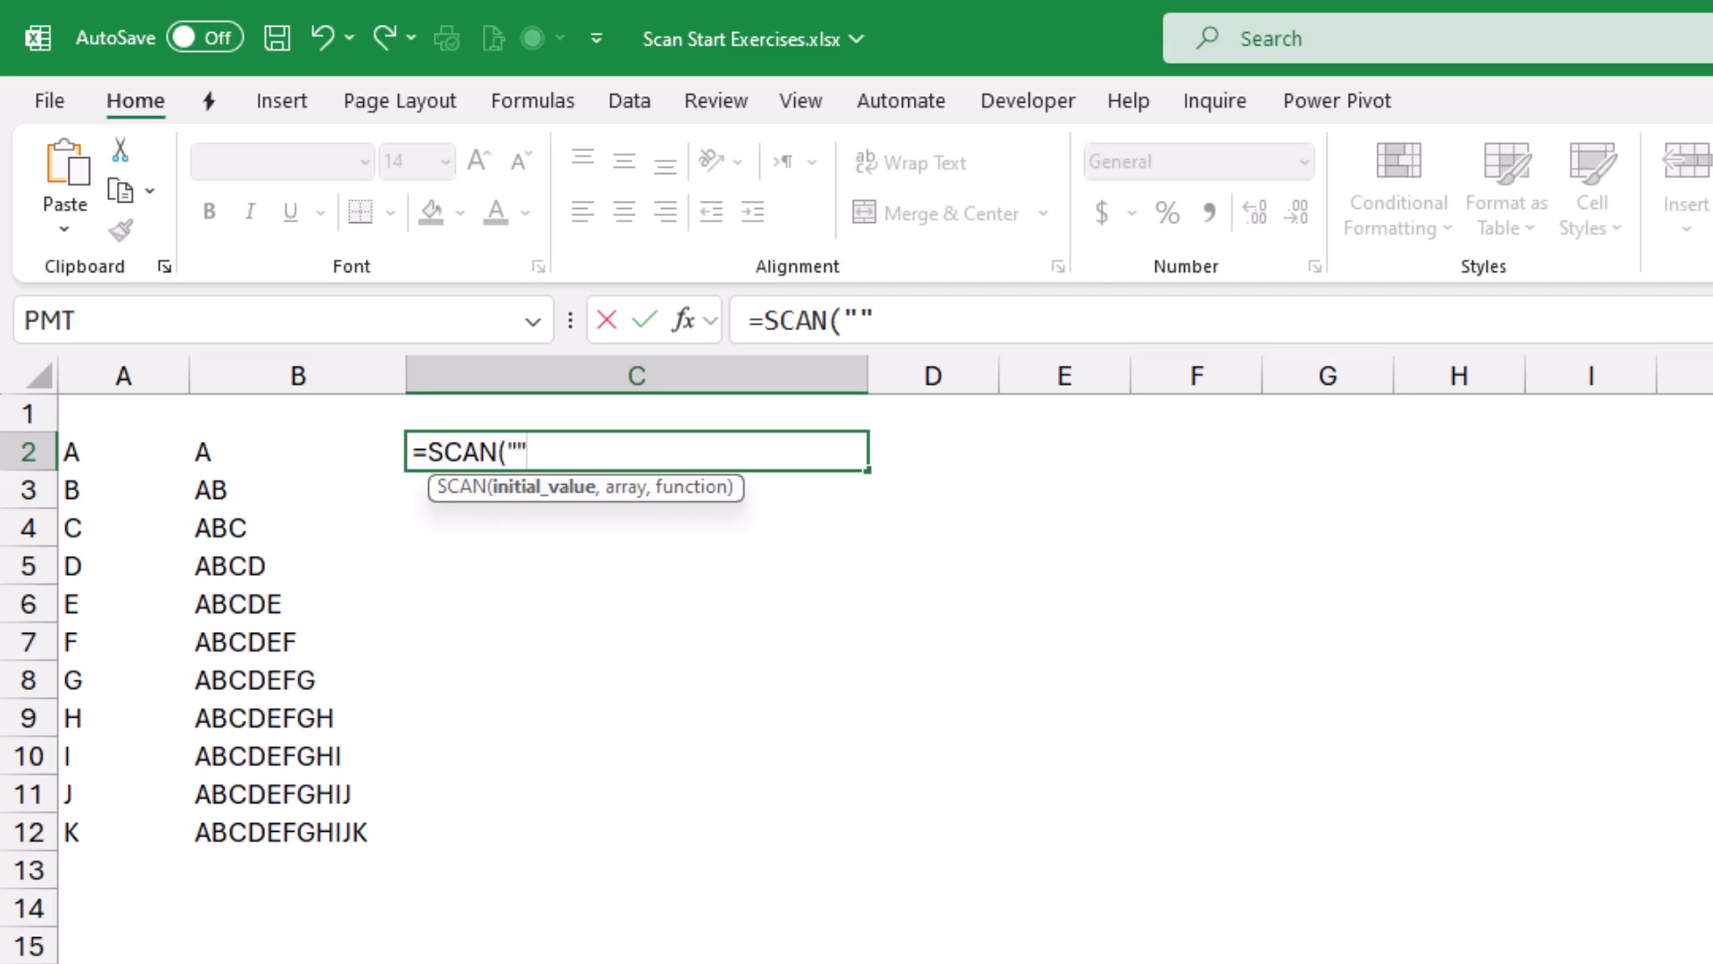
text(,)
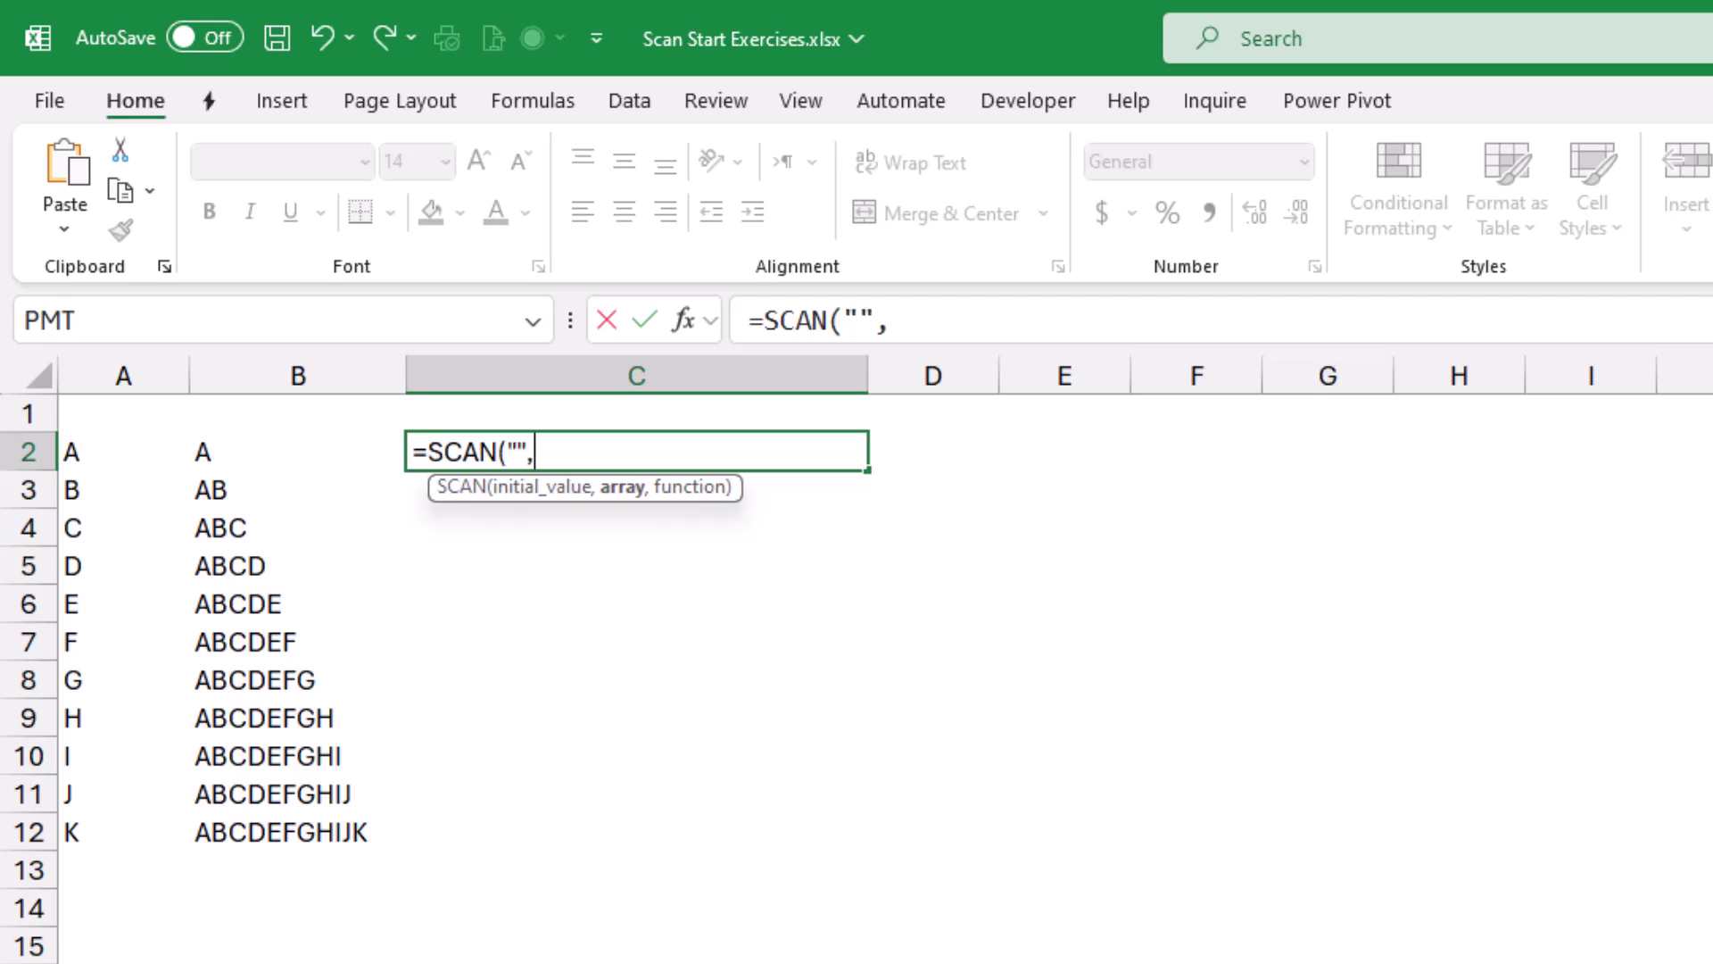
drag(123, 451, 123, 832)
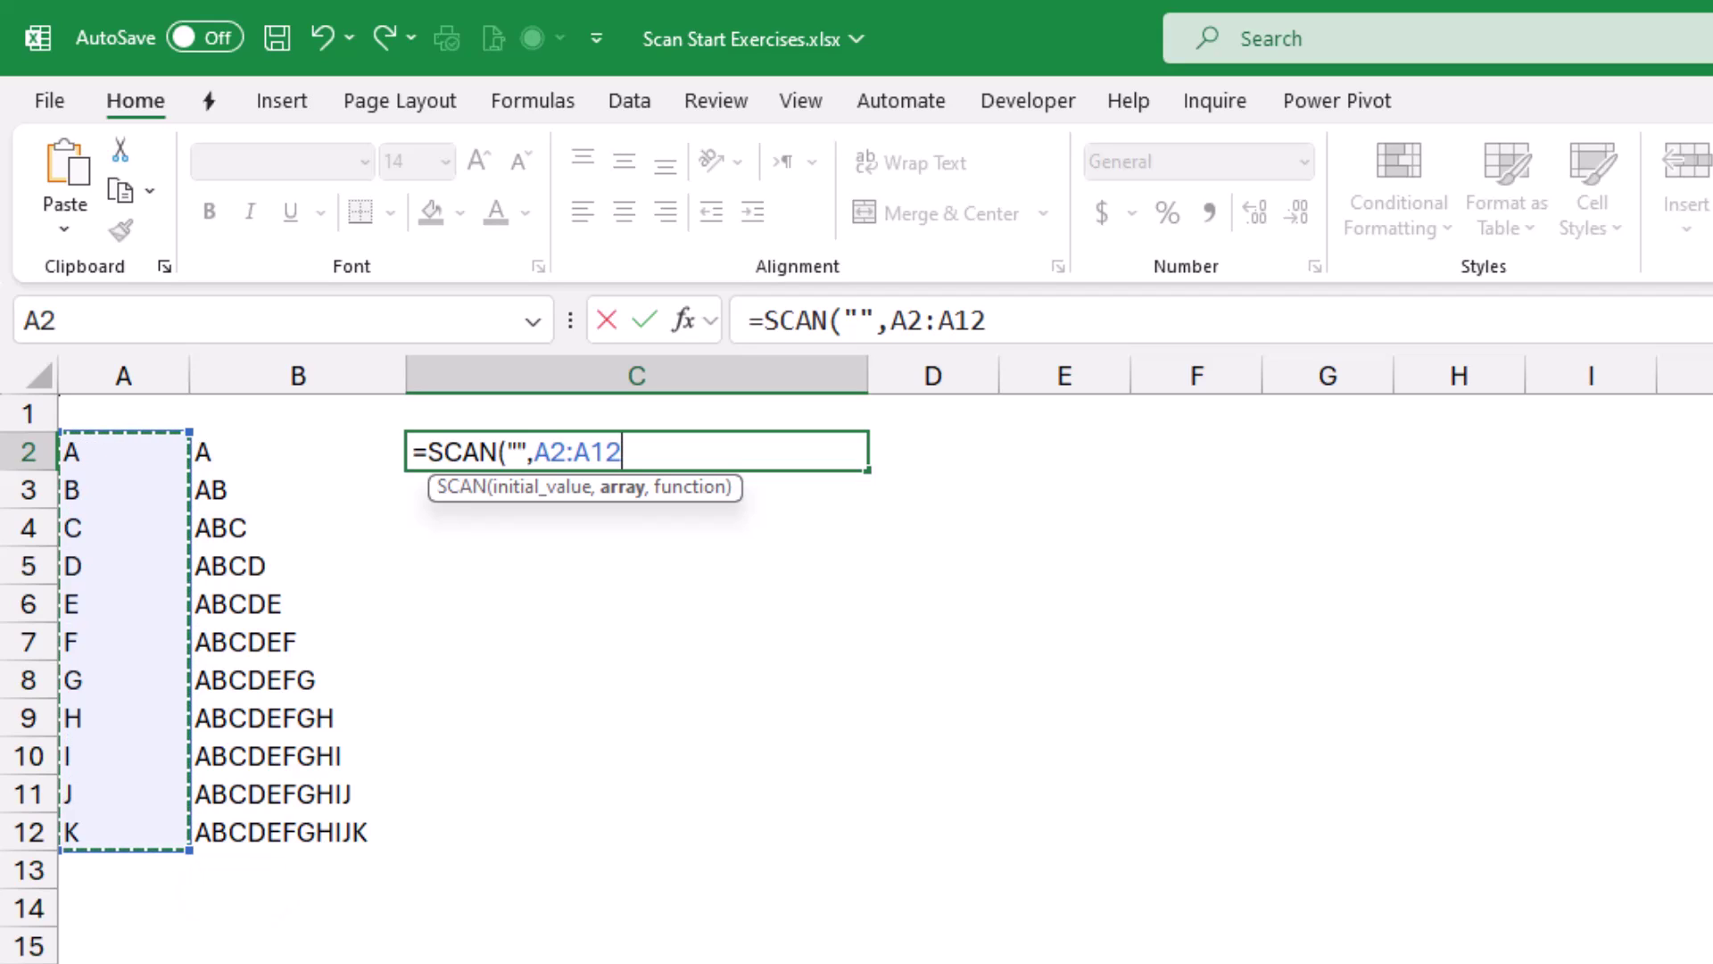
text(,)
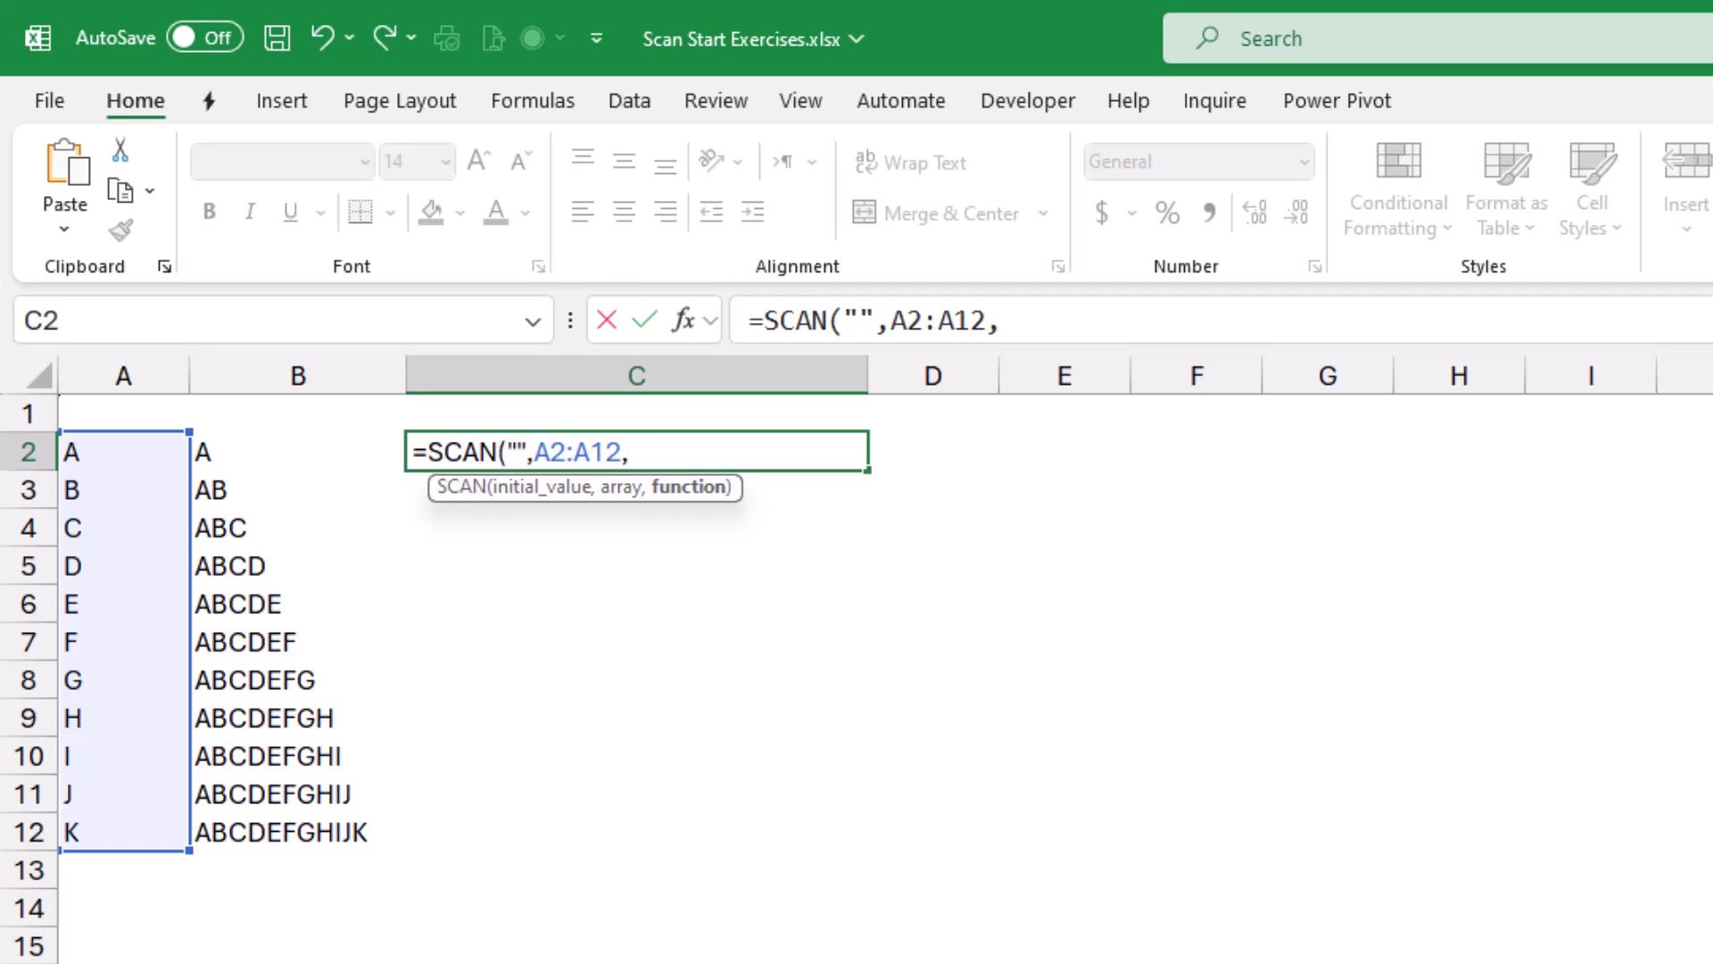
Complete the SCAN formula in C2 with LAMBDA(x,y,x&y) as its function and enter it.
text(lambda)
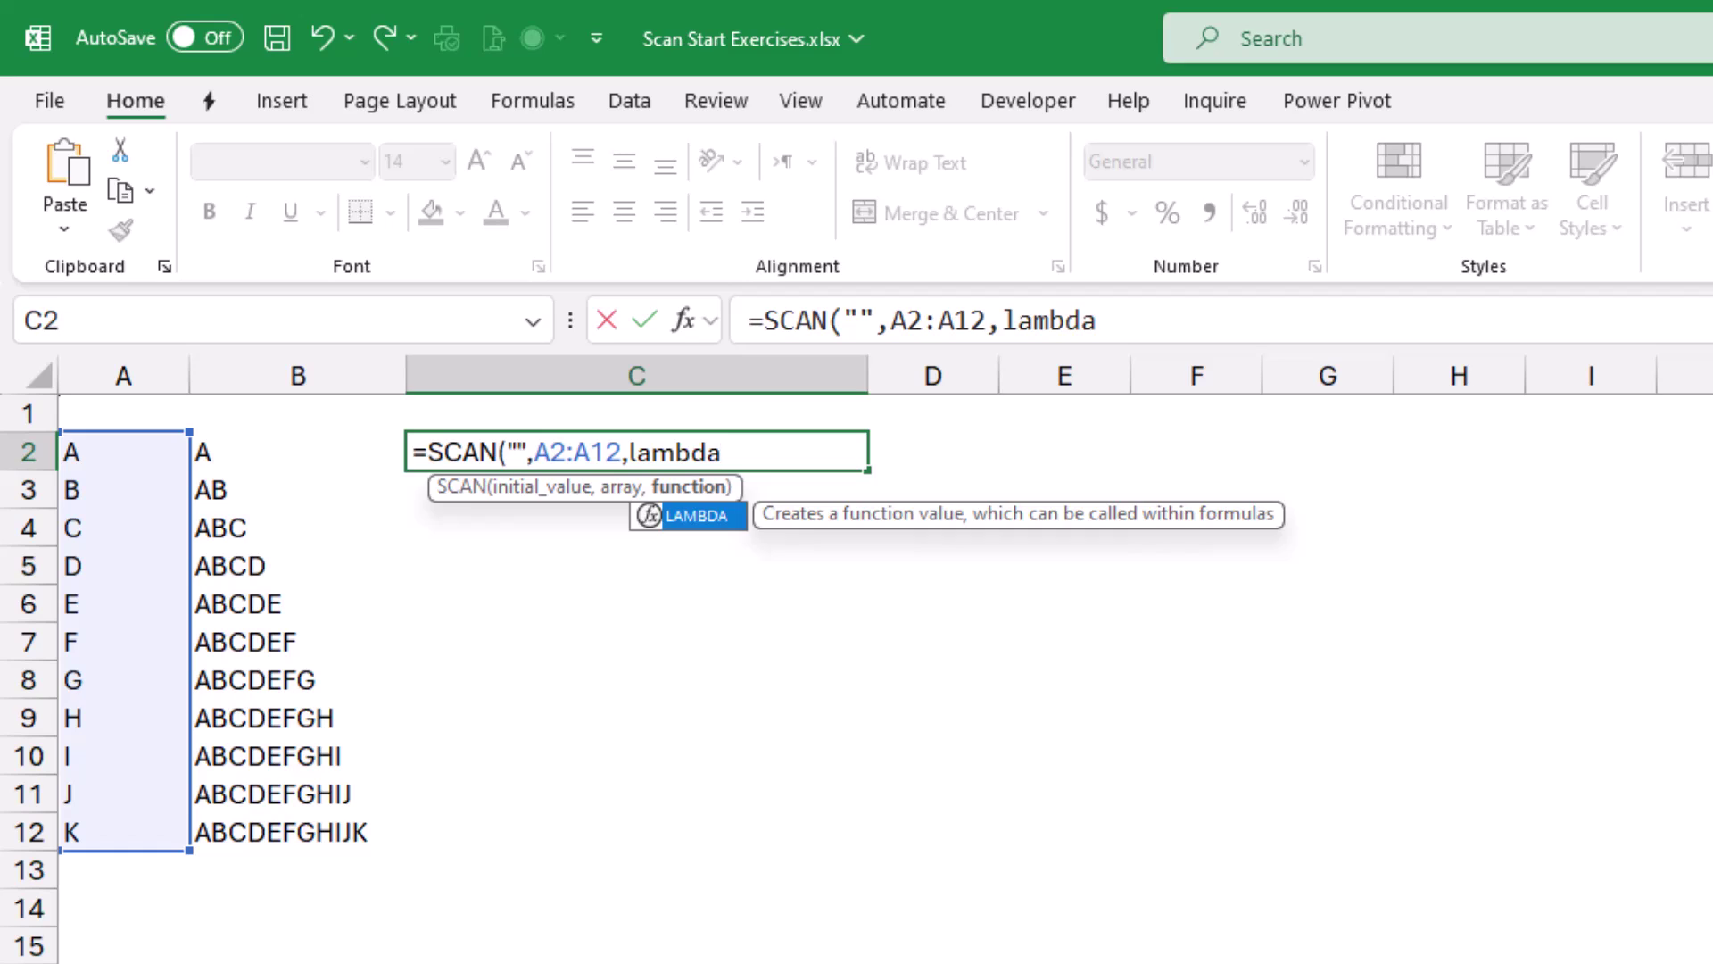
key(Tab)
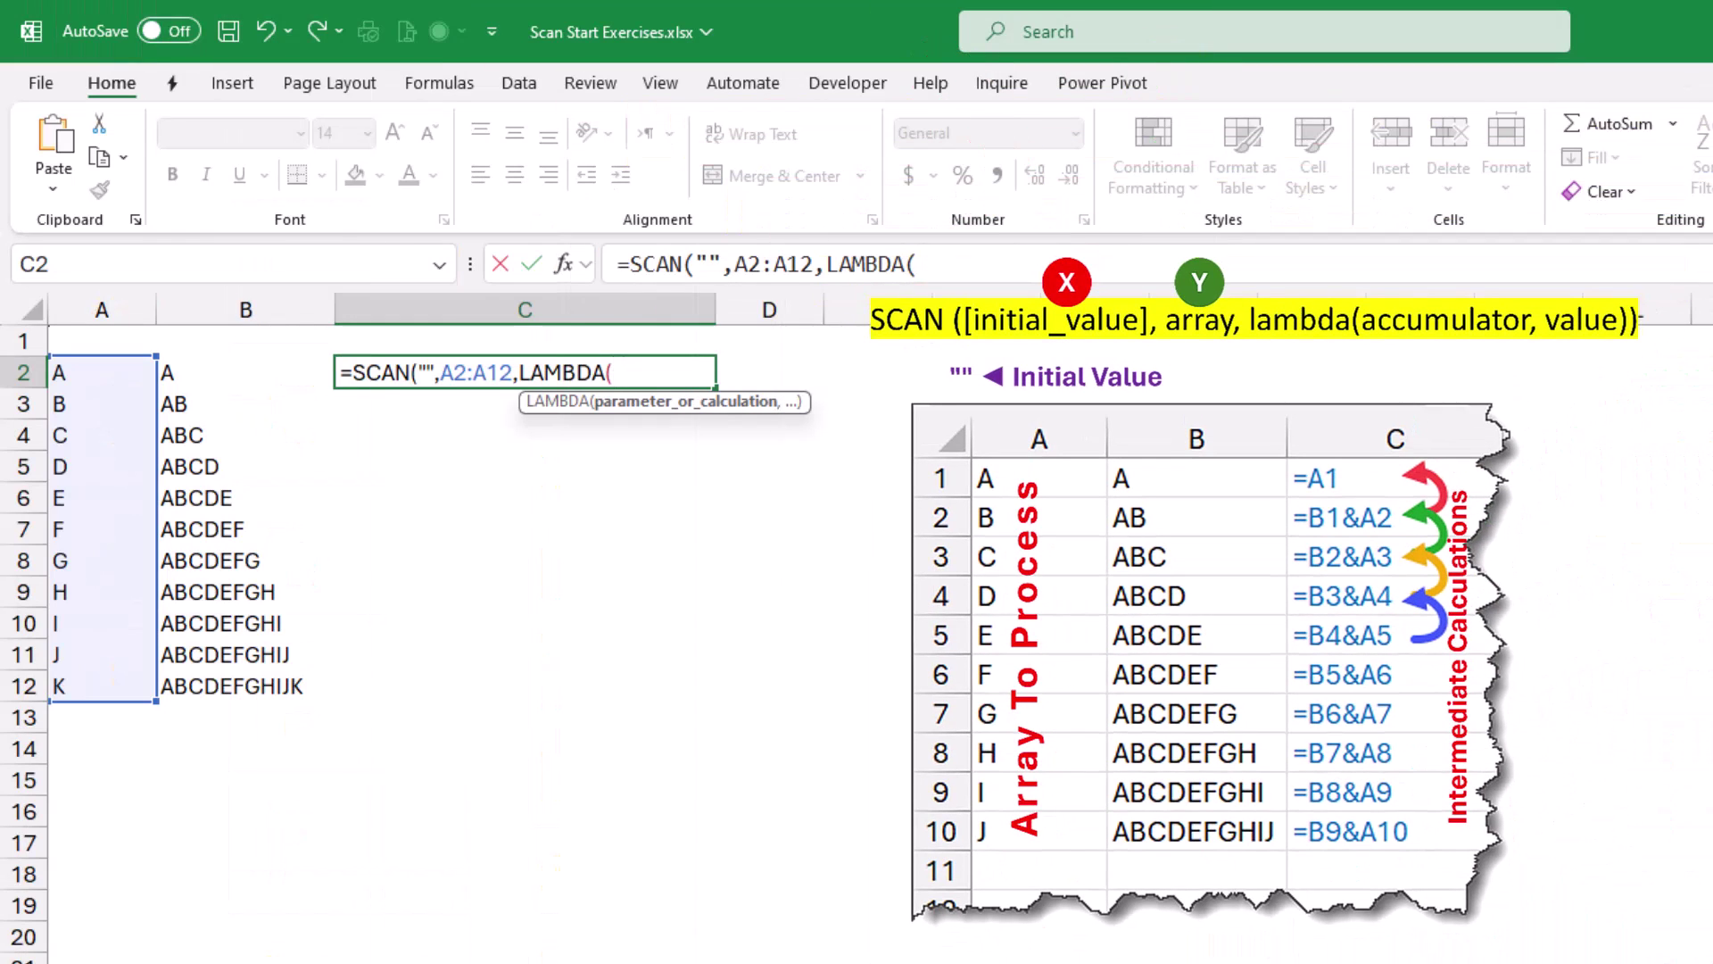
text(x,)
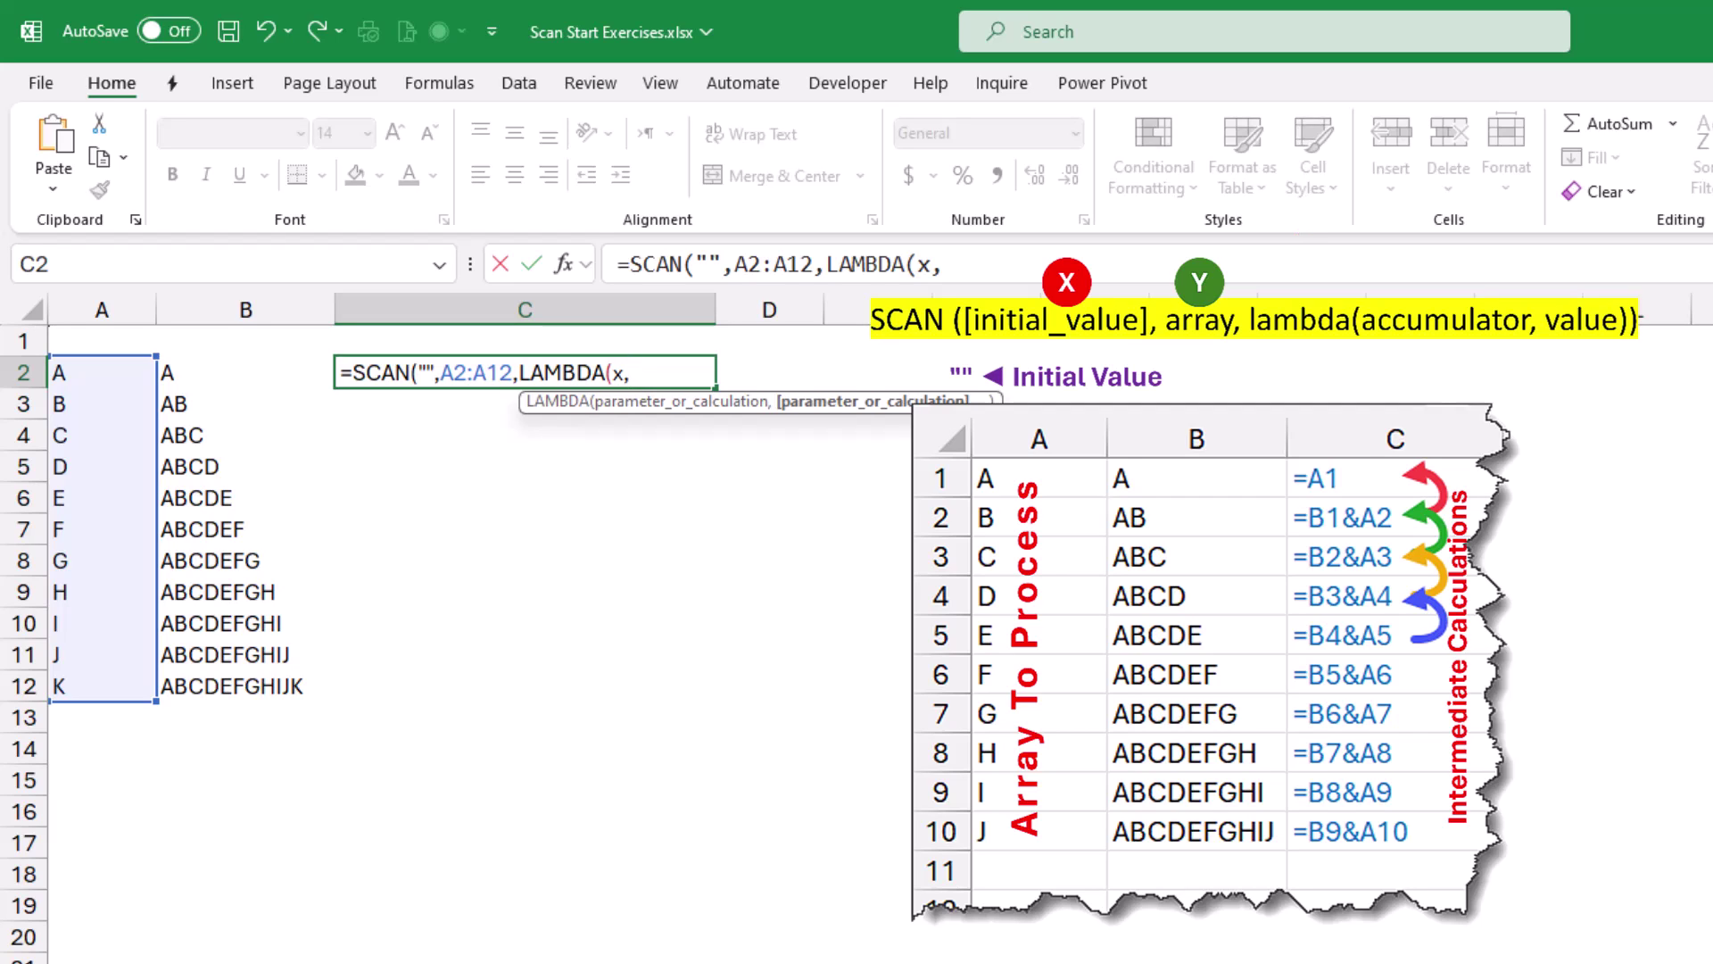
text(y)
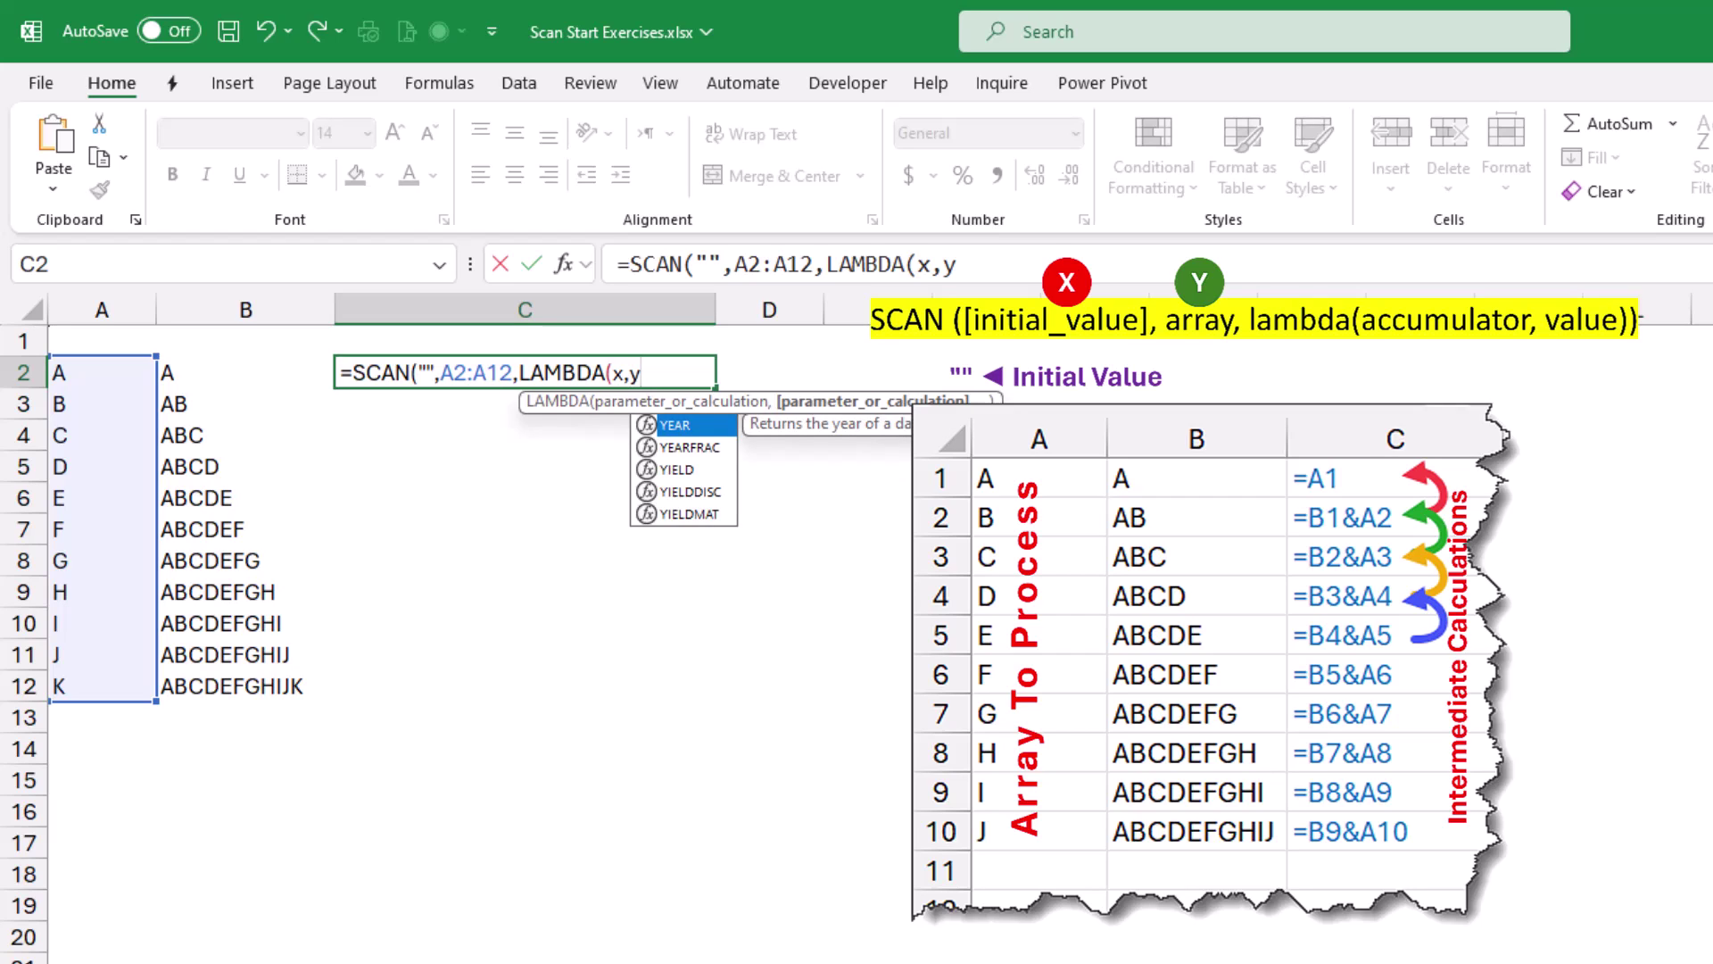
text(,)
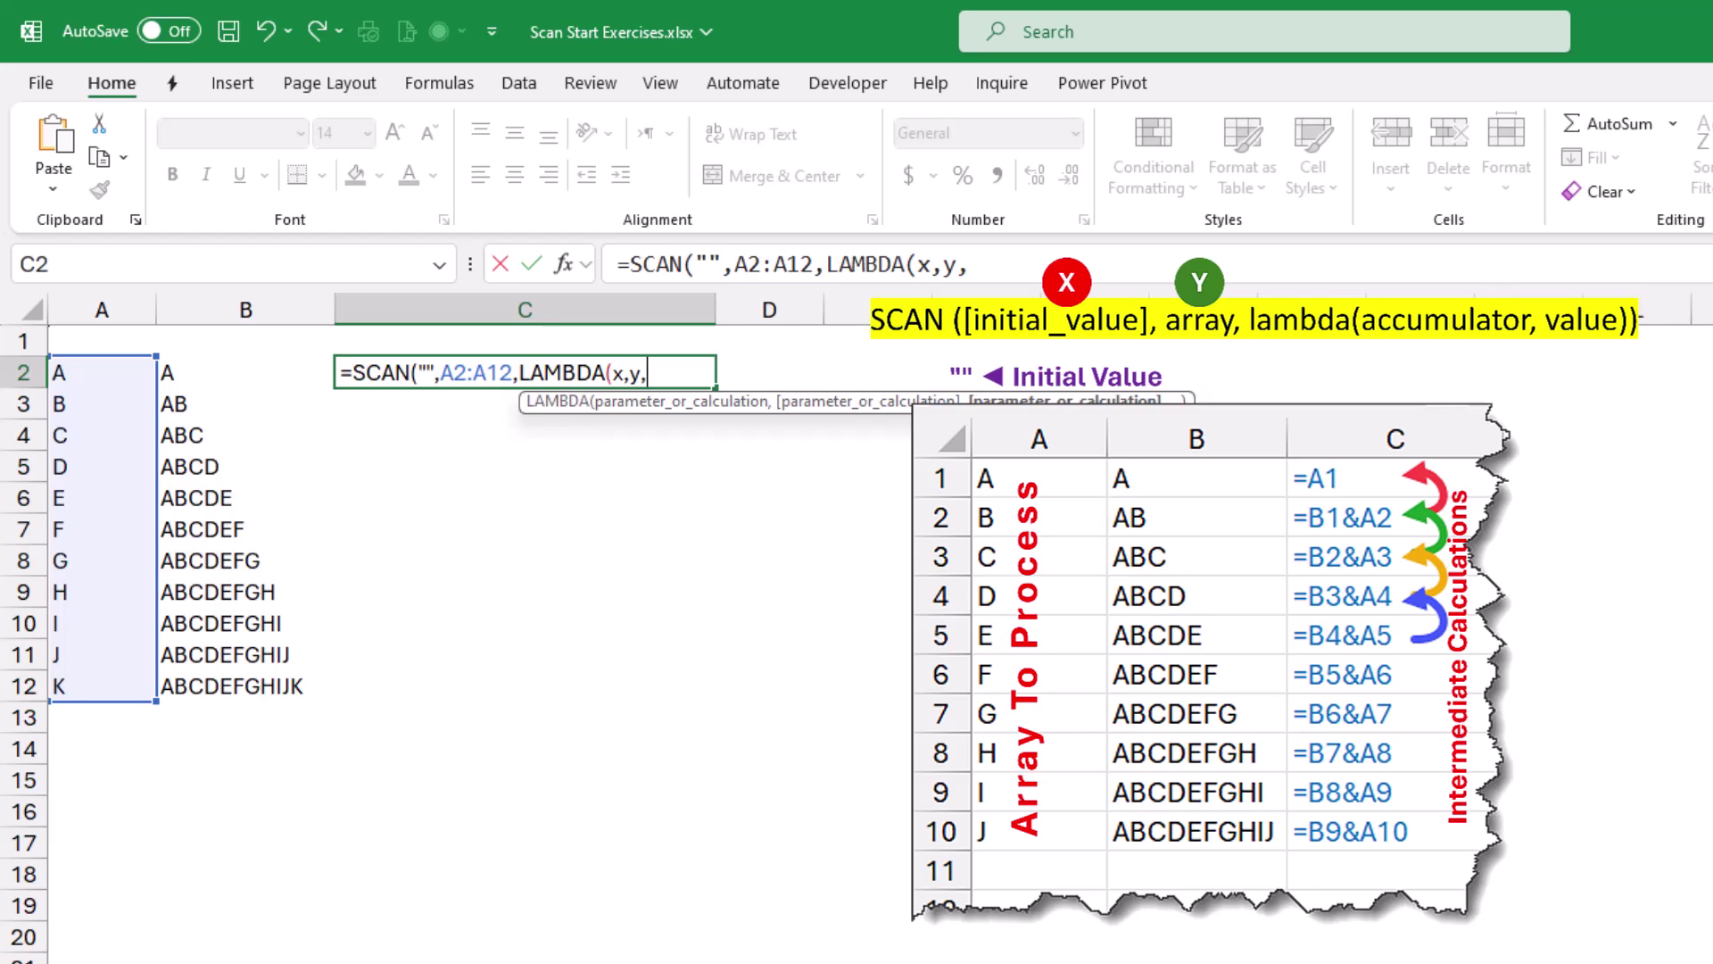
text(x&)
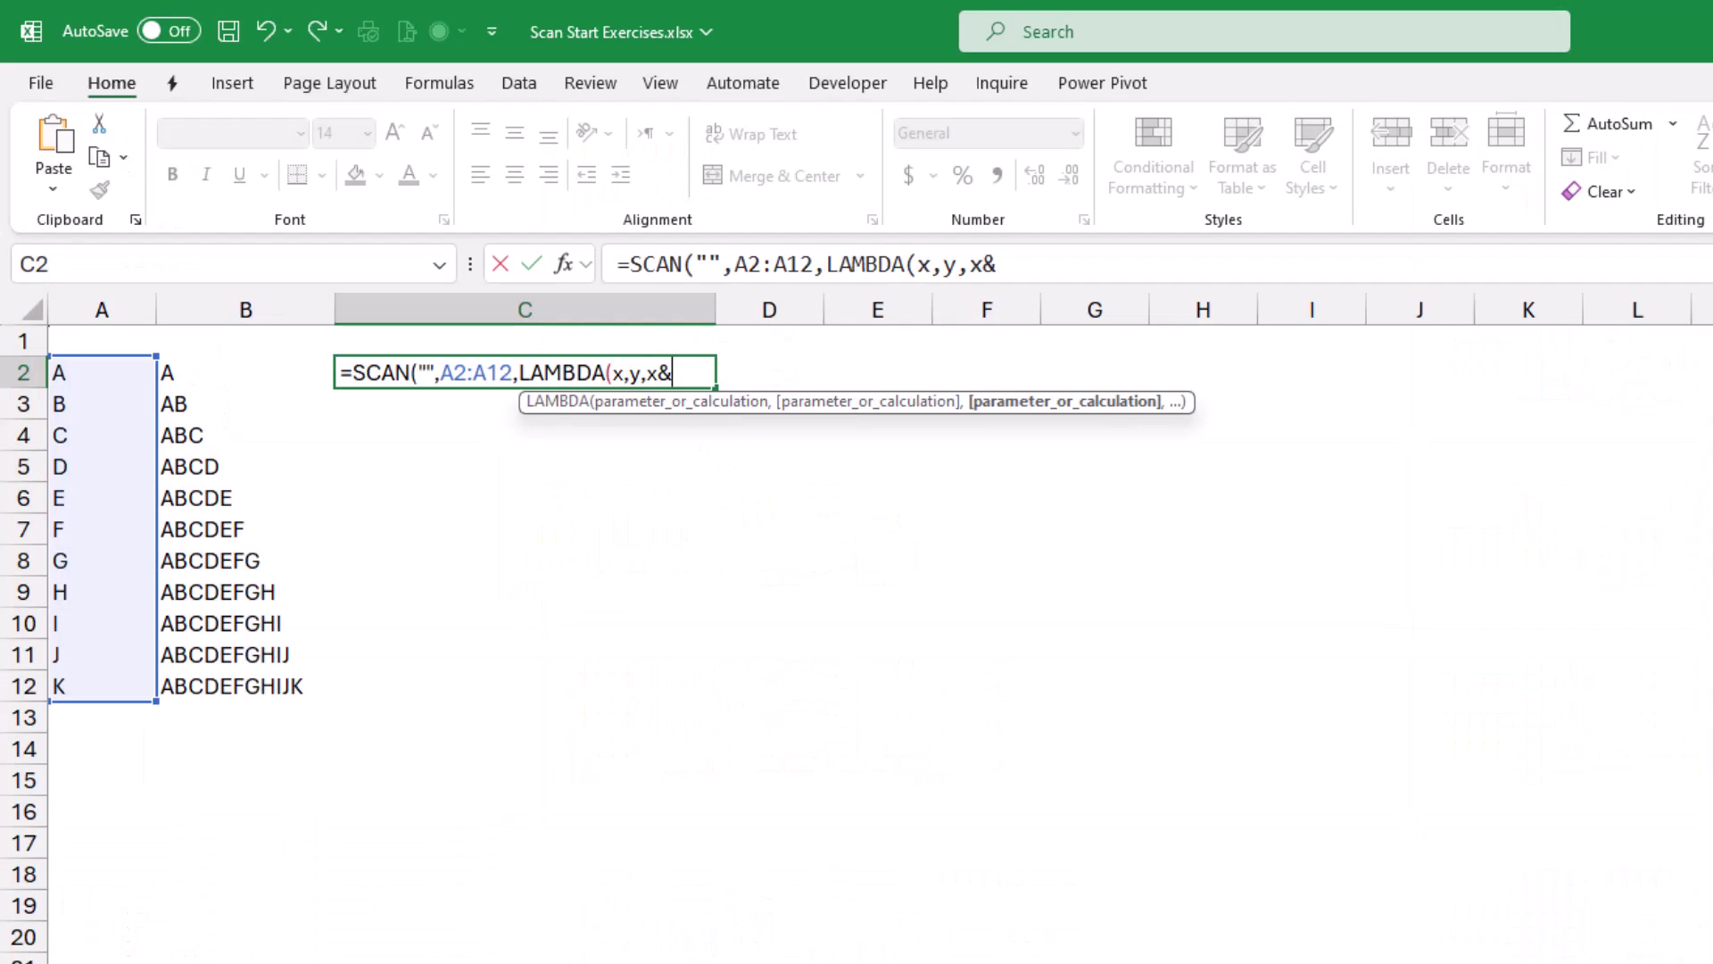
text(y)
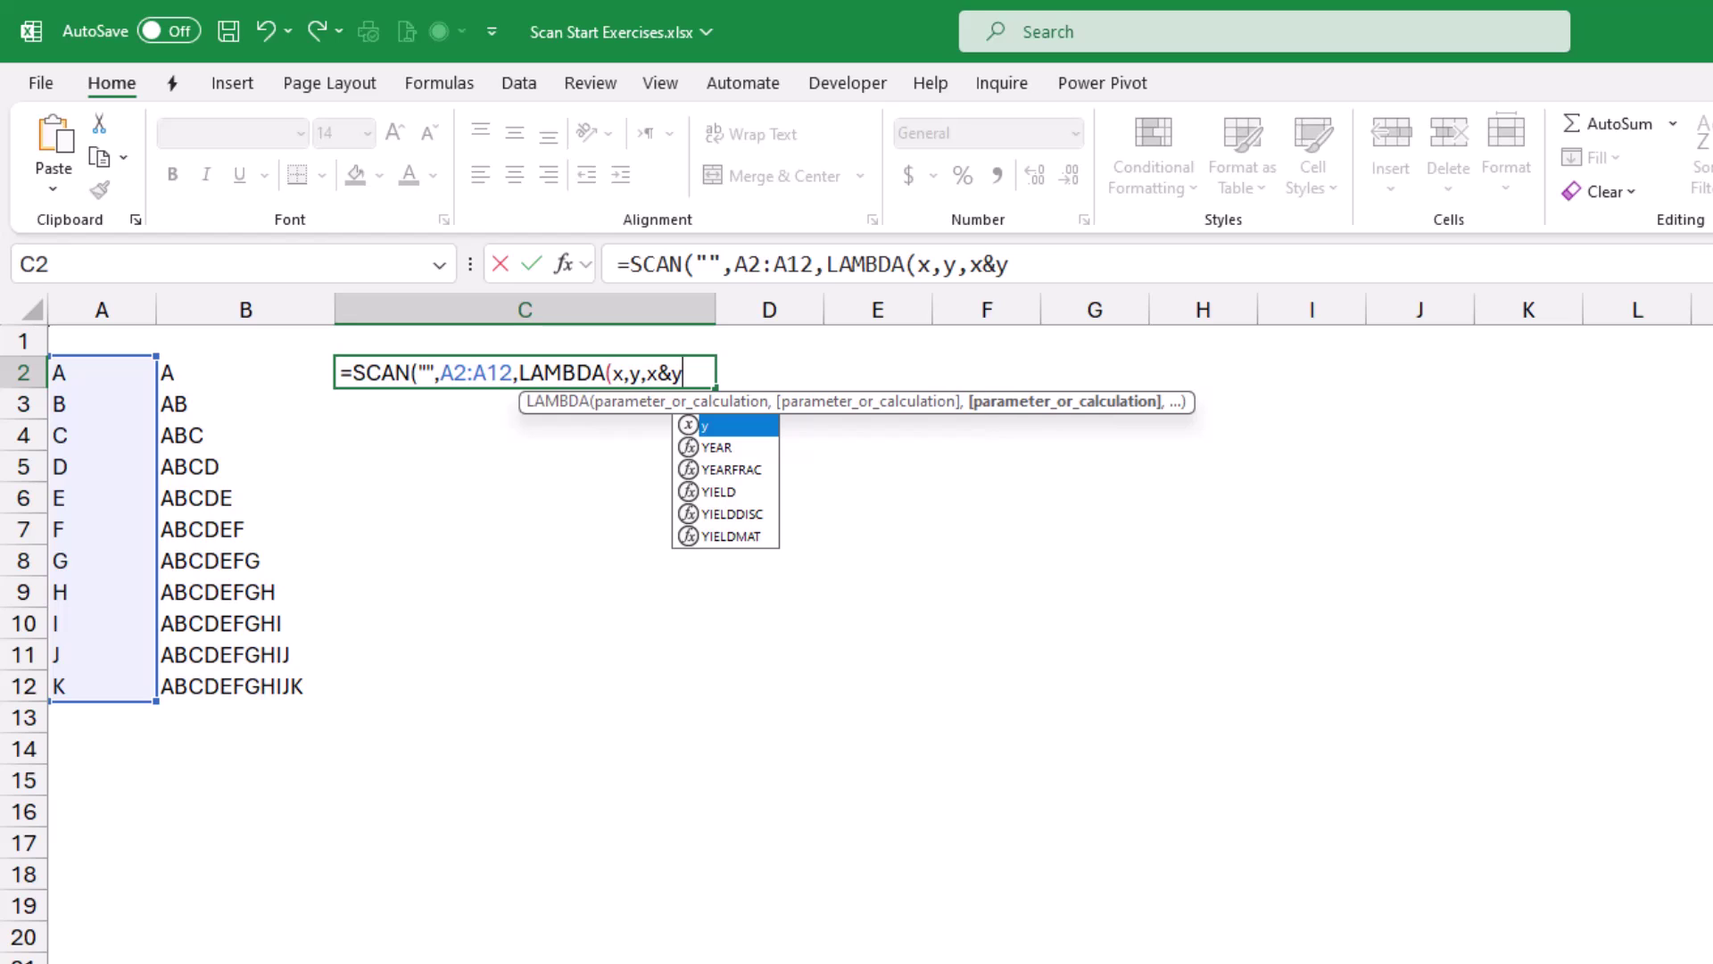
text()))
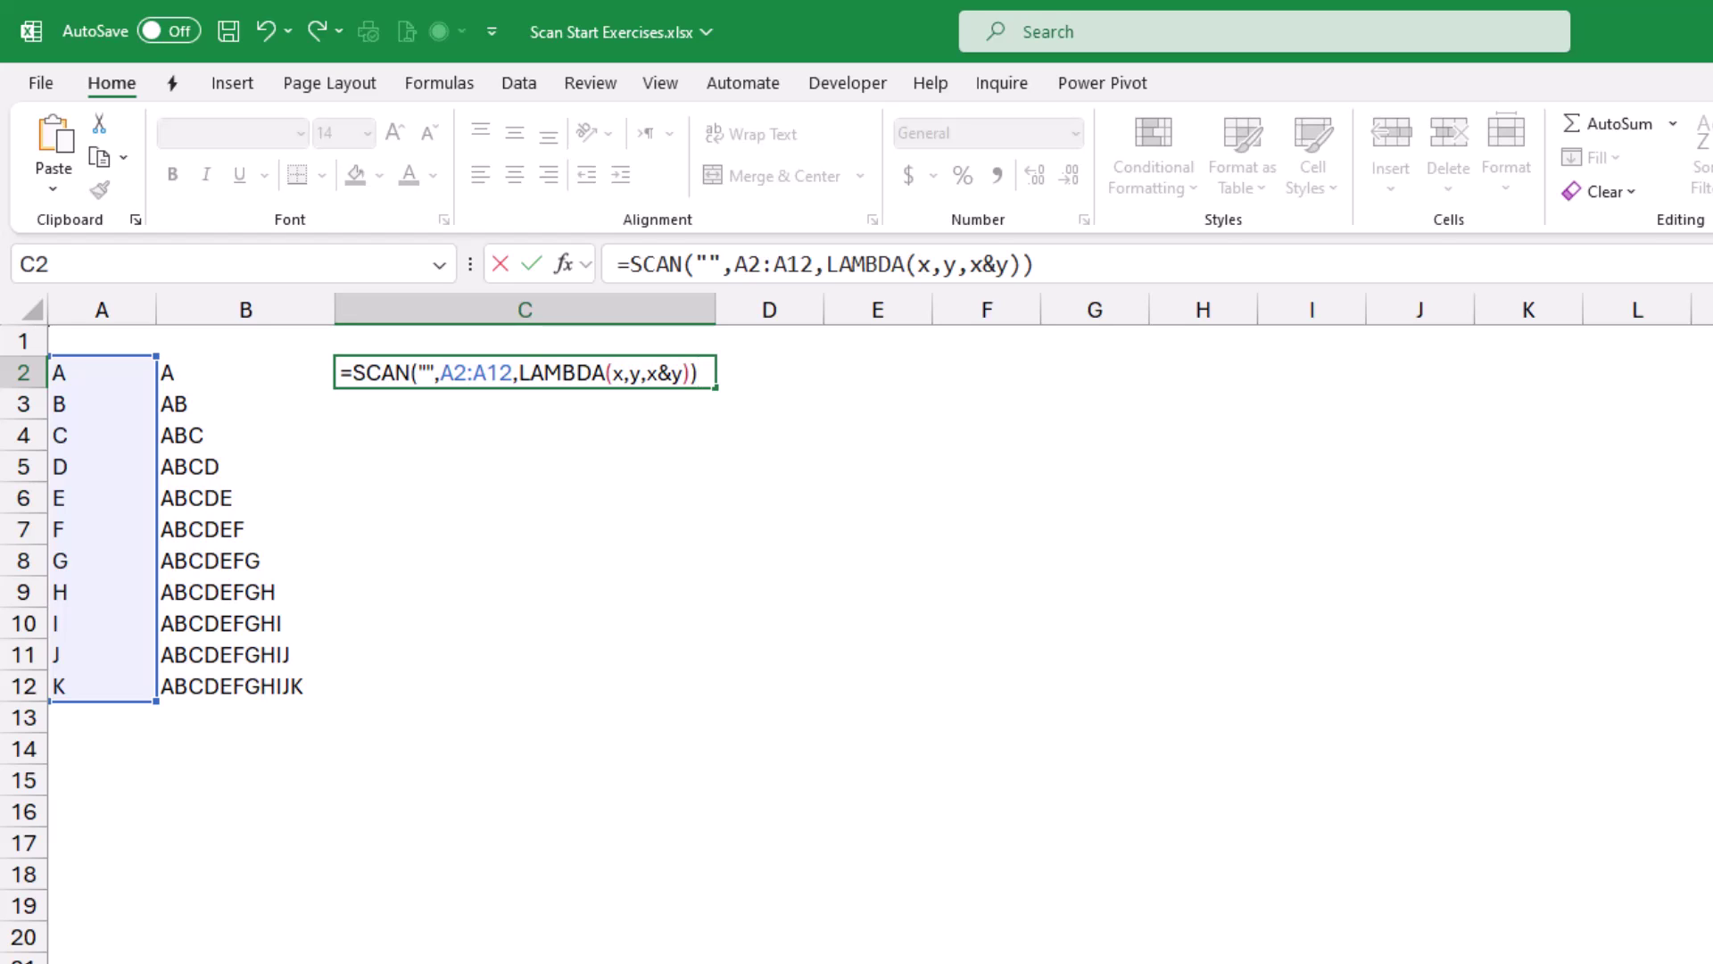
key(Return)
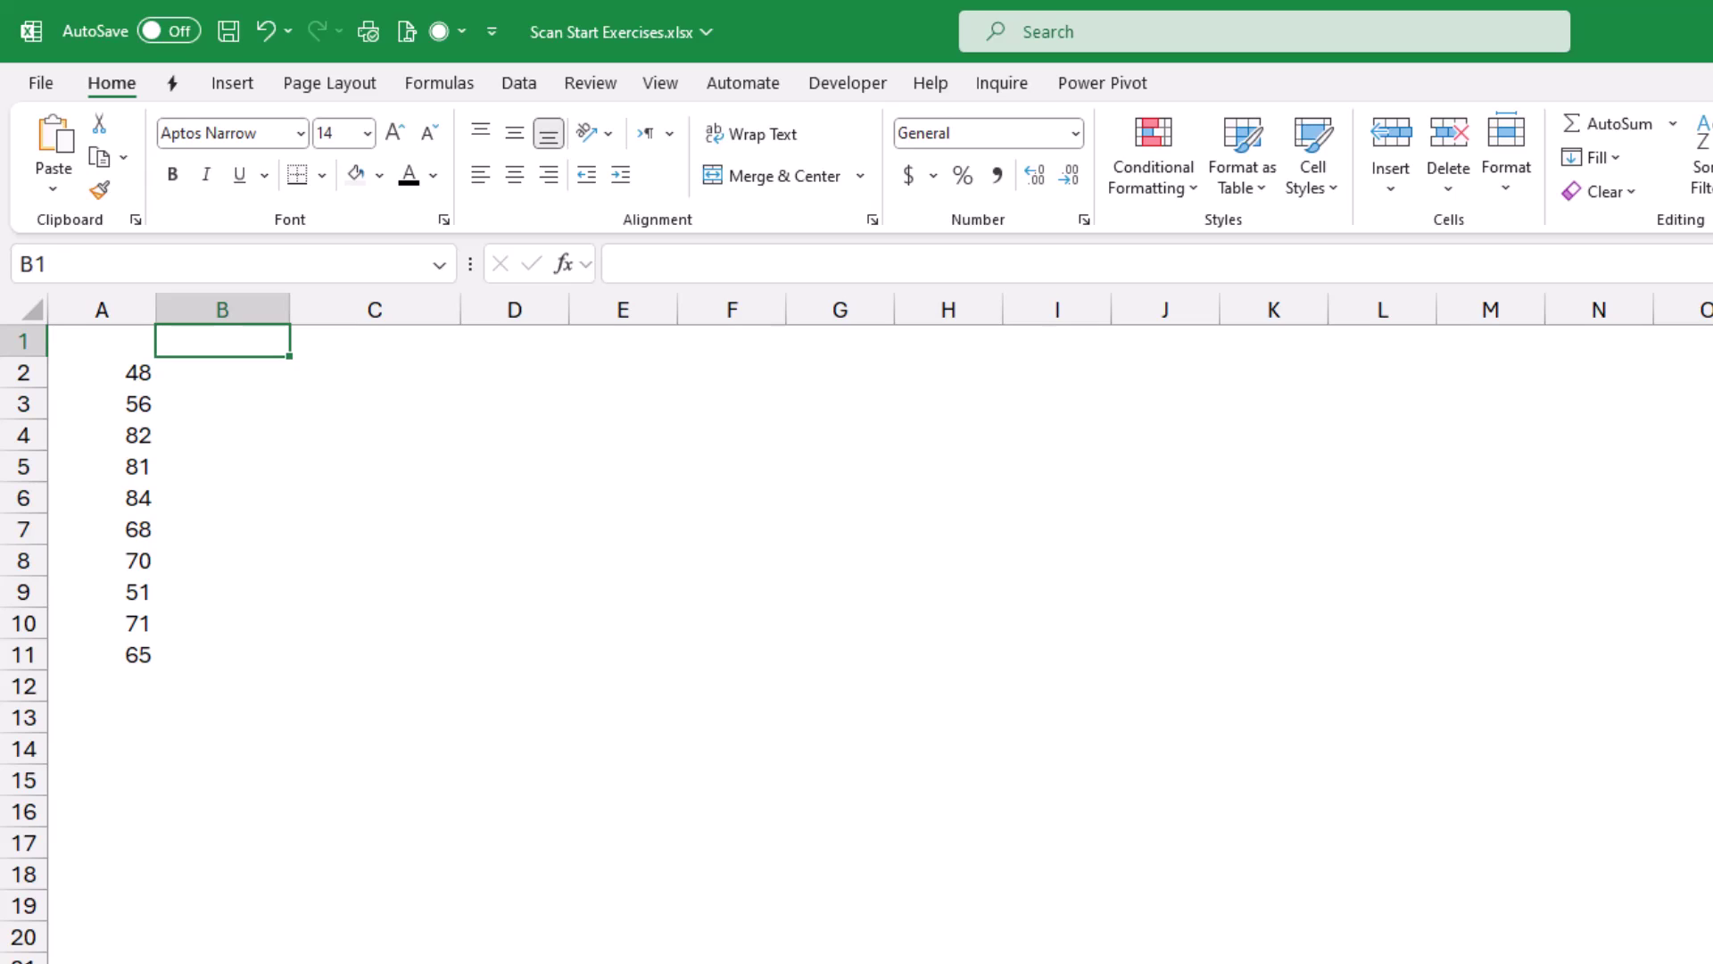
On the sheet of numbers, enter 0 in B1 and =B1+A2 in B2, fill down through B11, and check the copied formulas.
text(0)
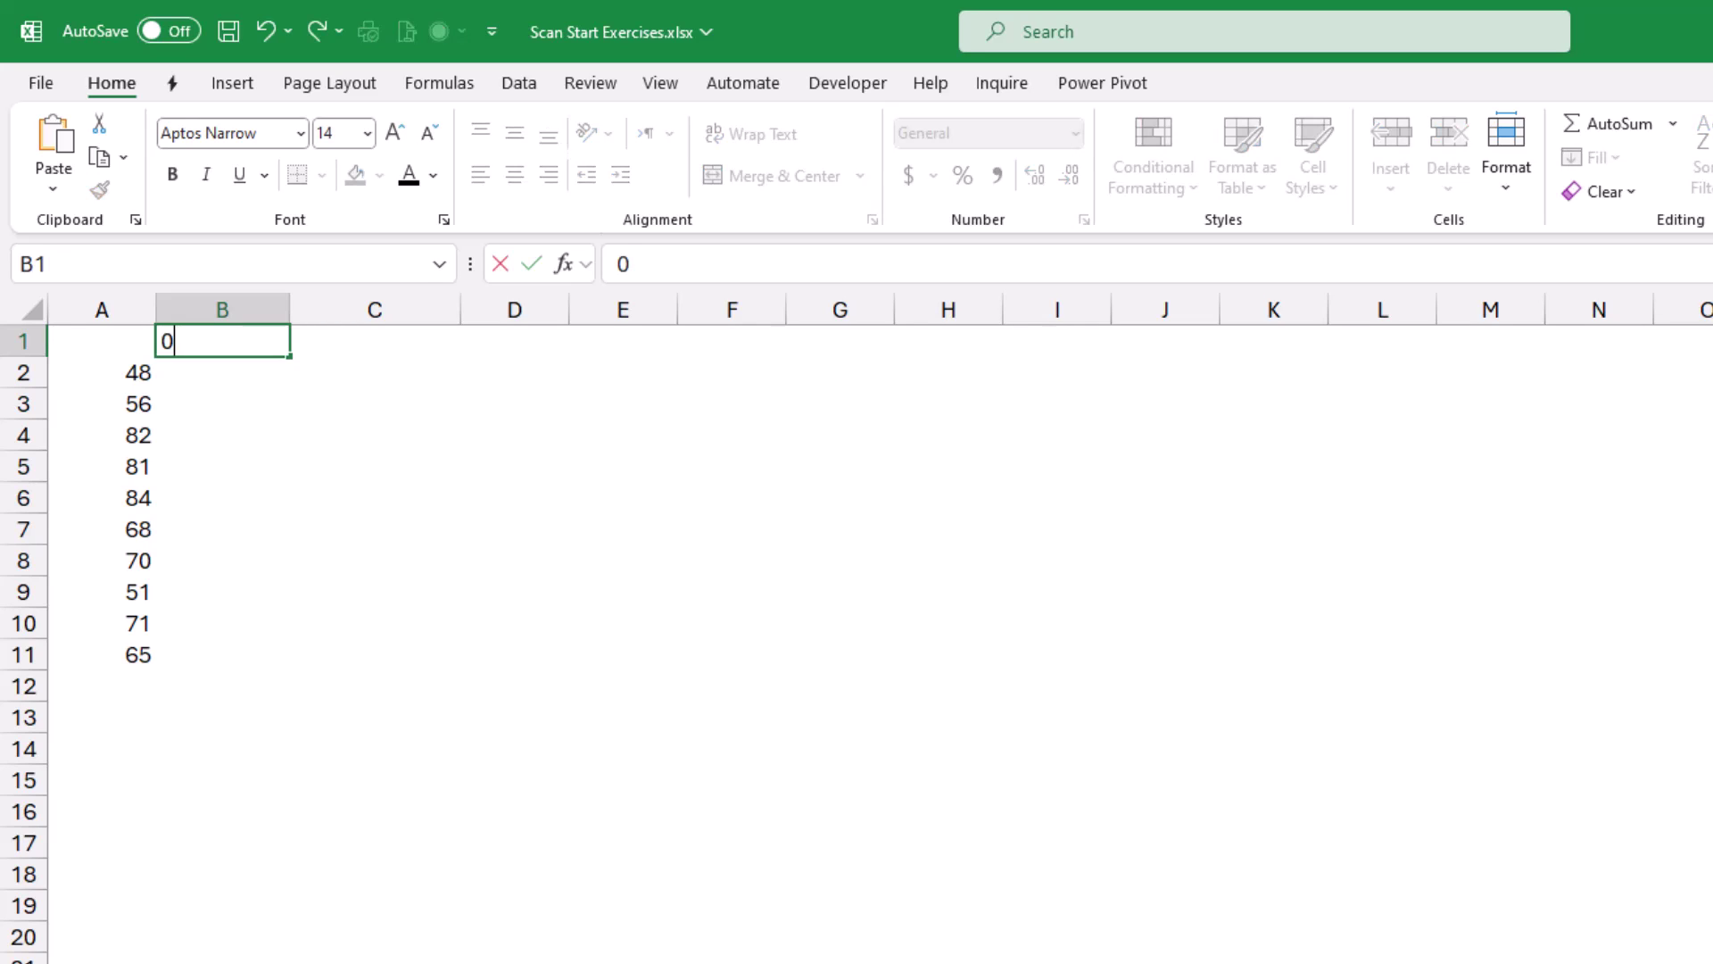
key(Return)
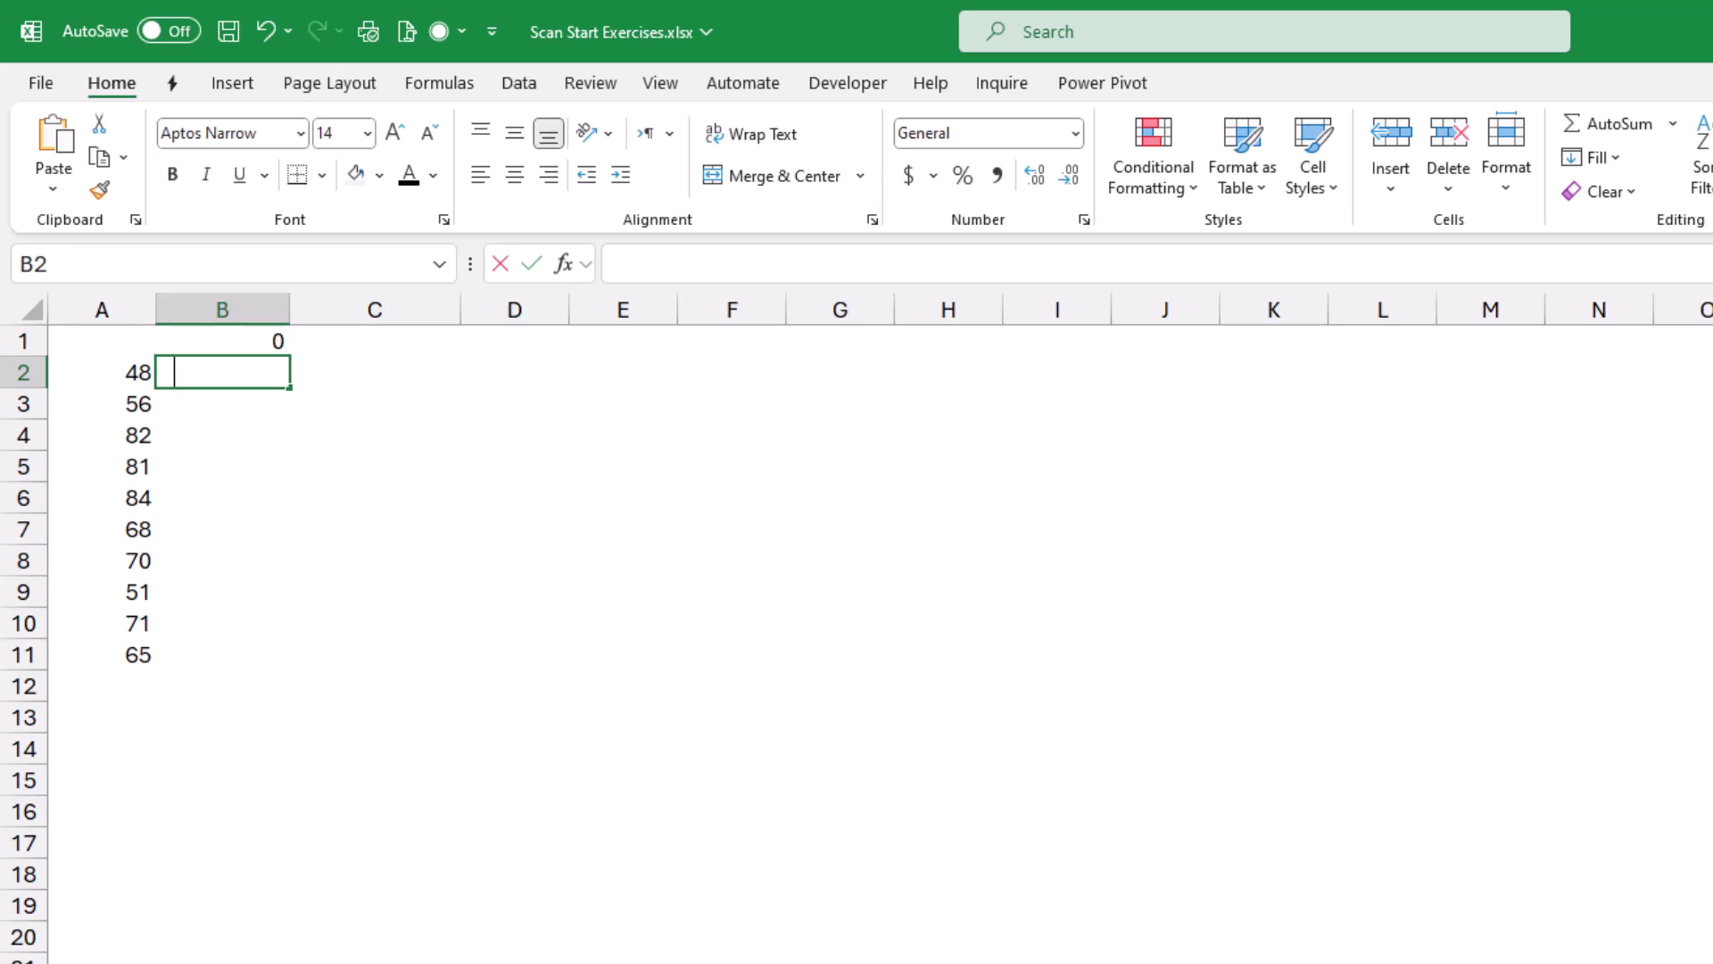
text(=)
key(Up)
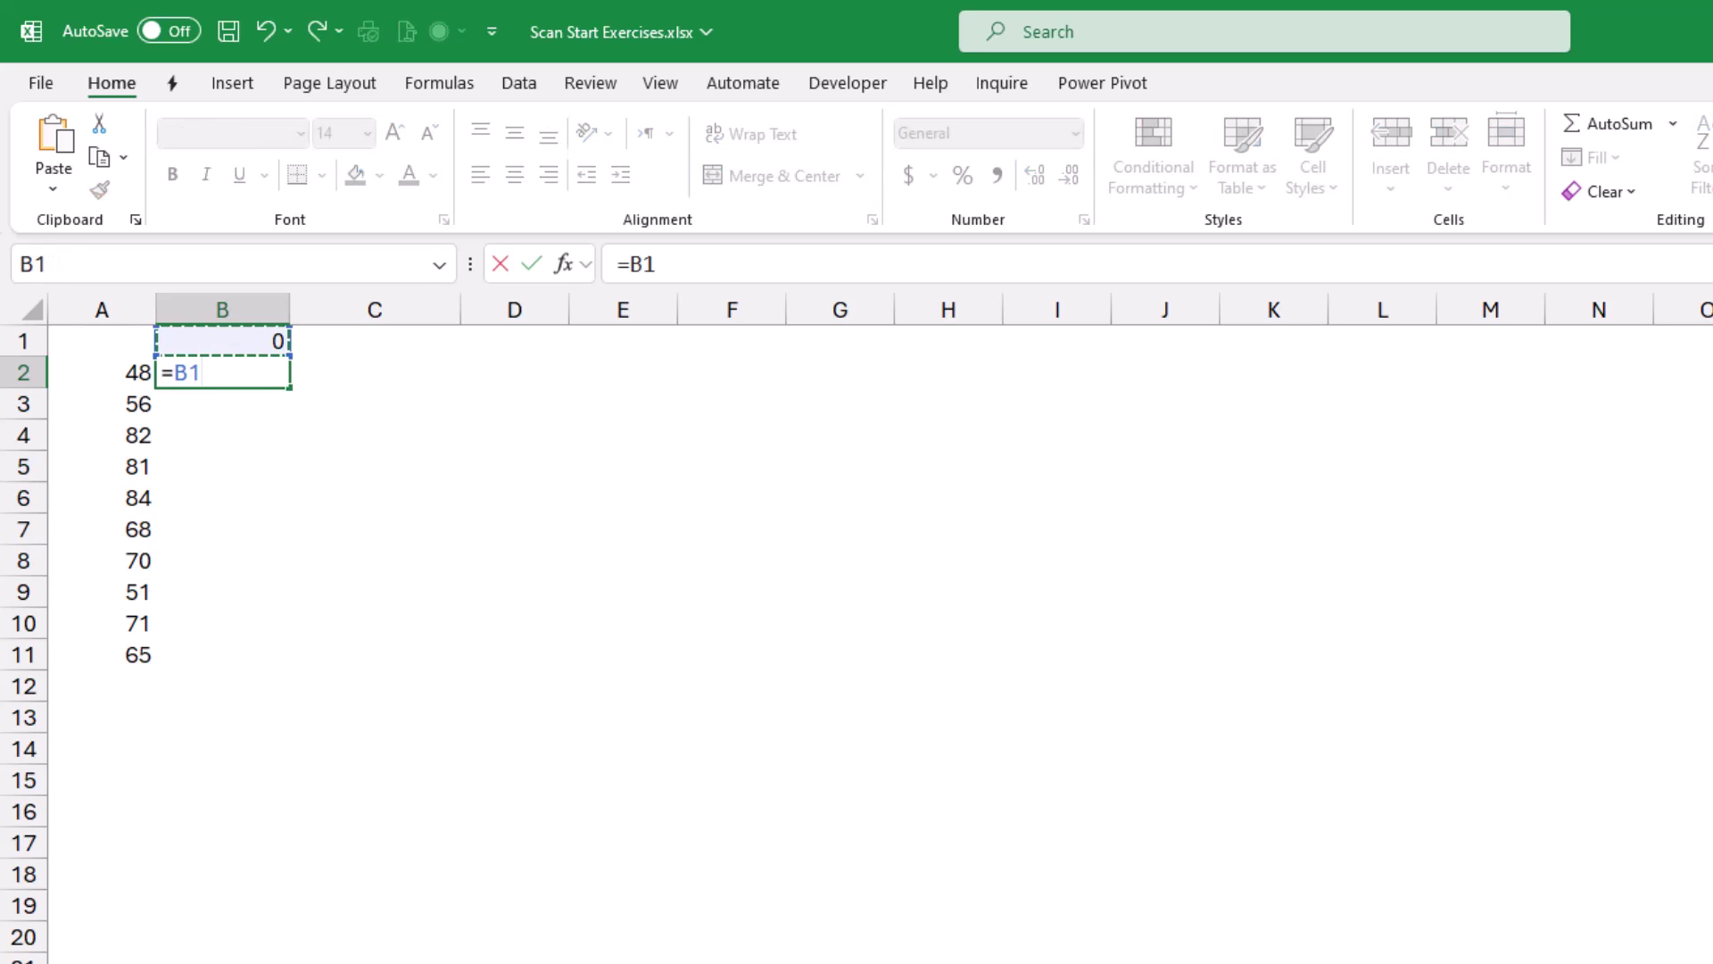
text(+)
key(Left)
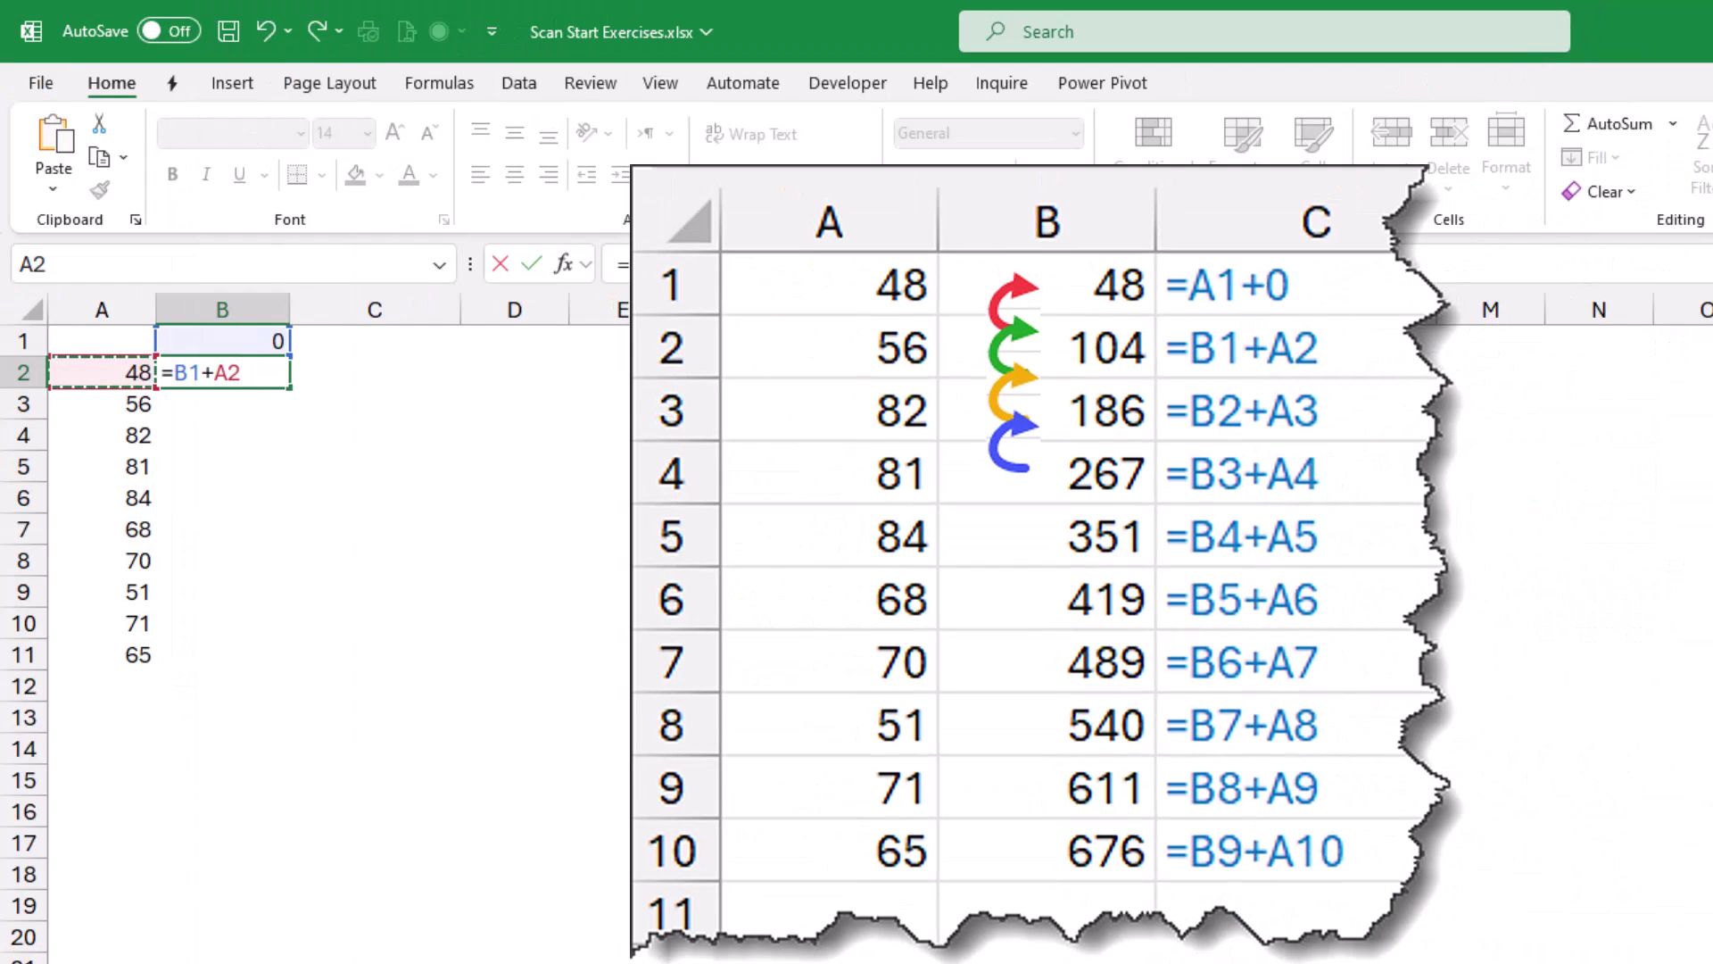
key(ctrl+Return)
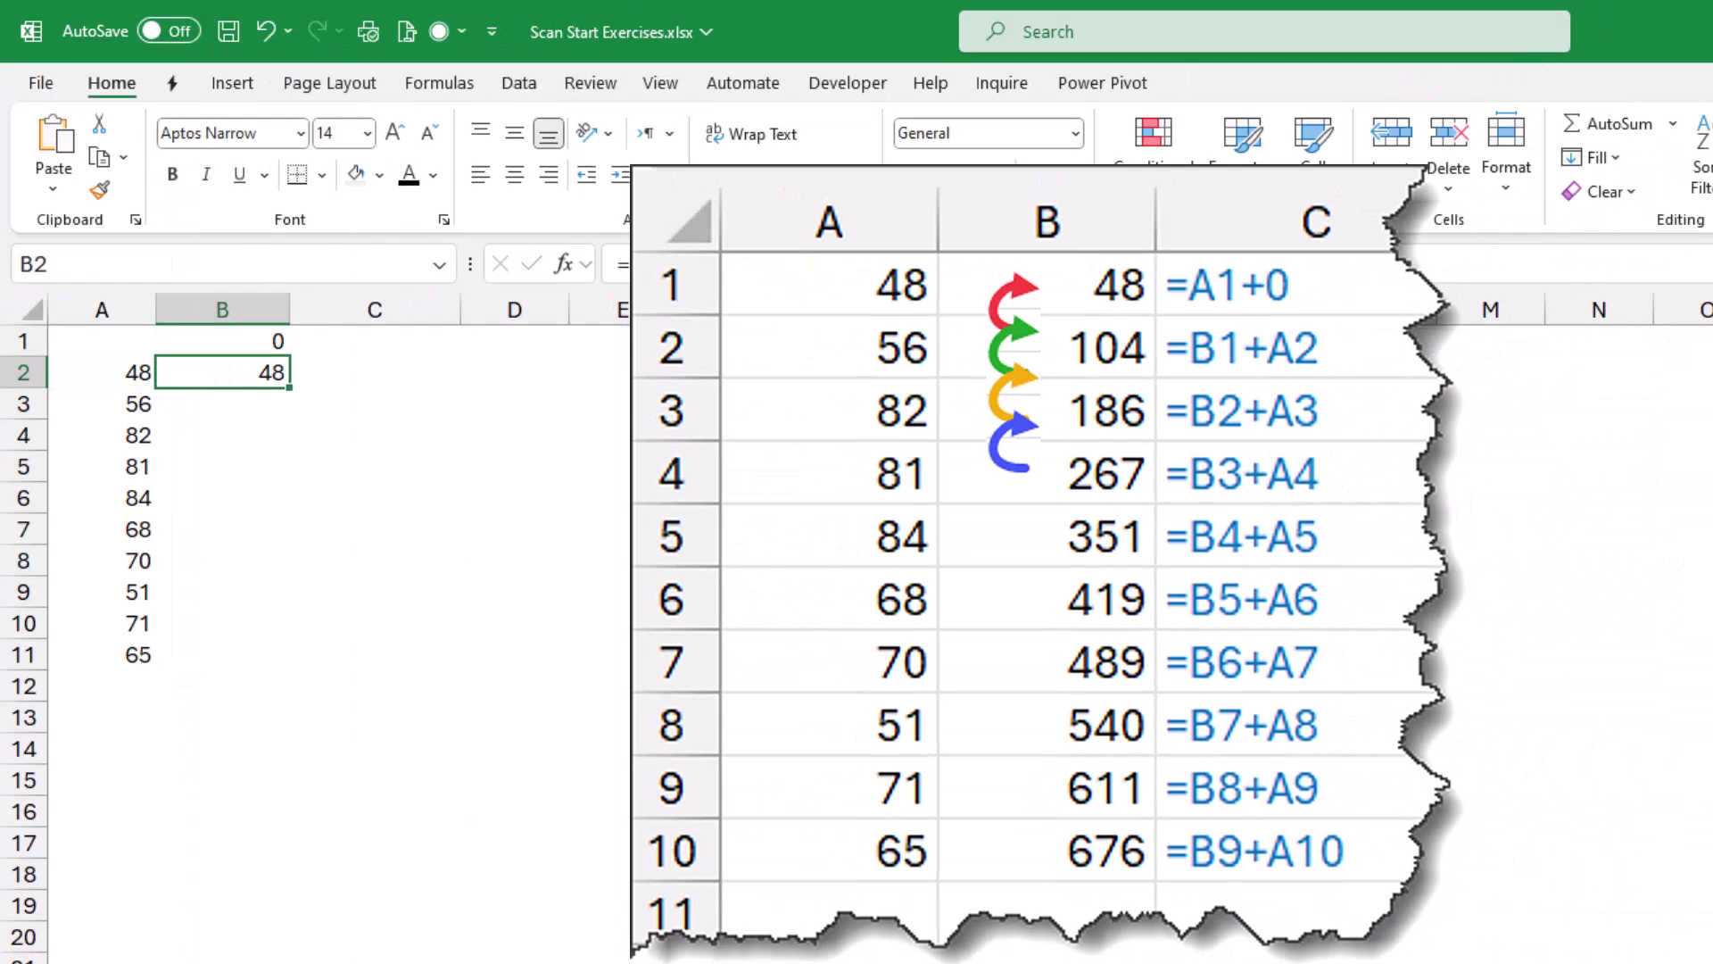
double_click(290, 388)
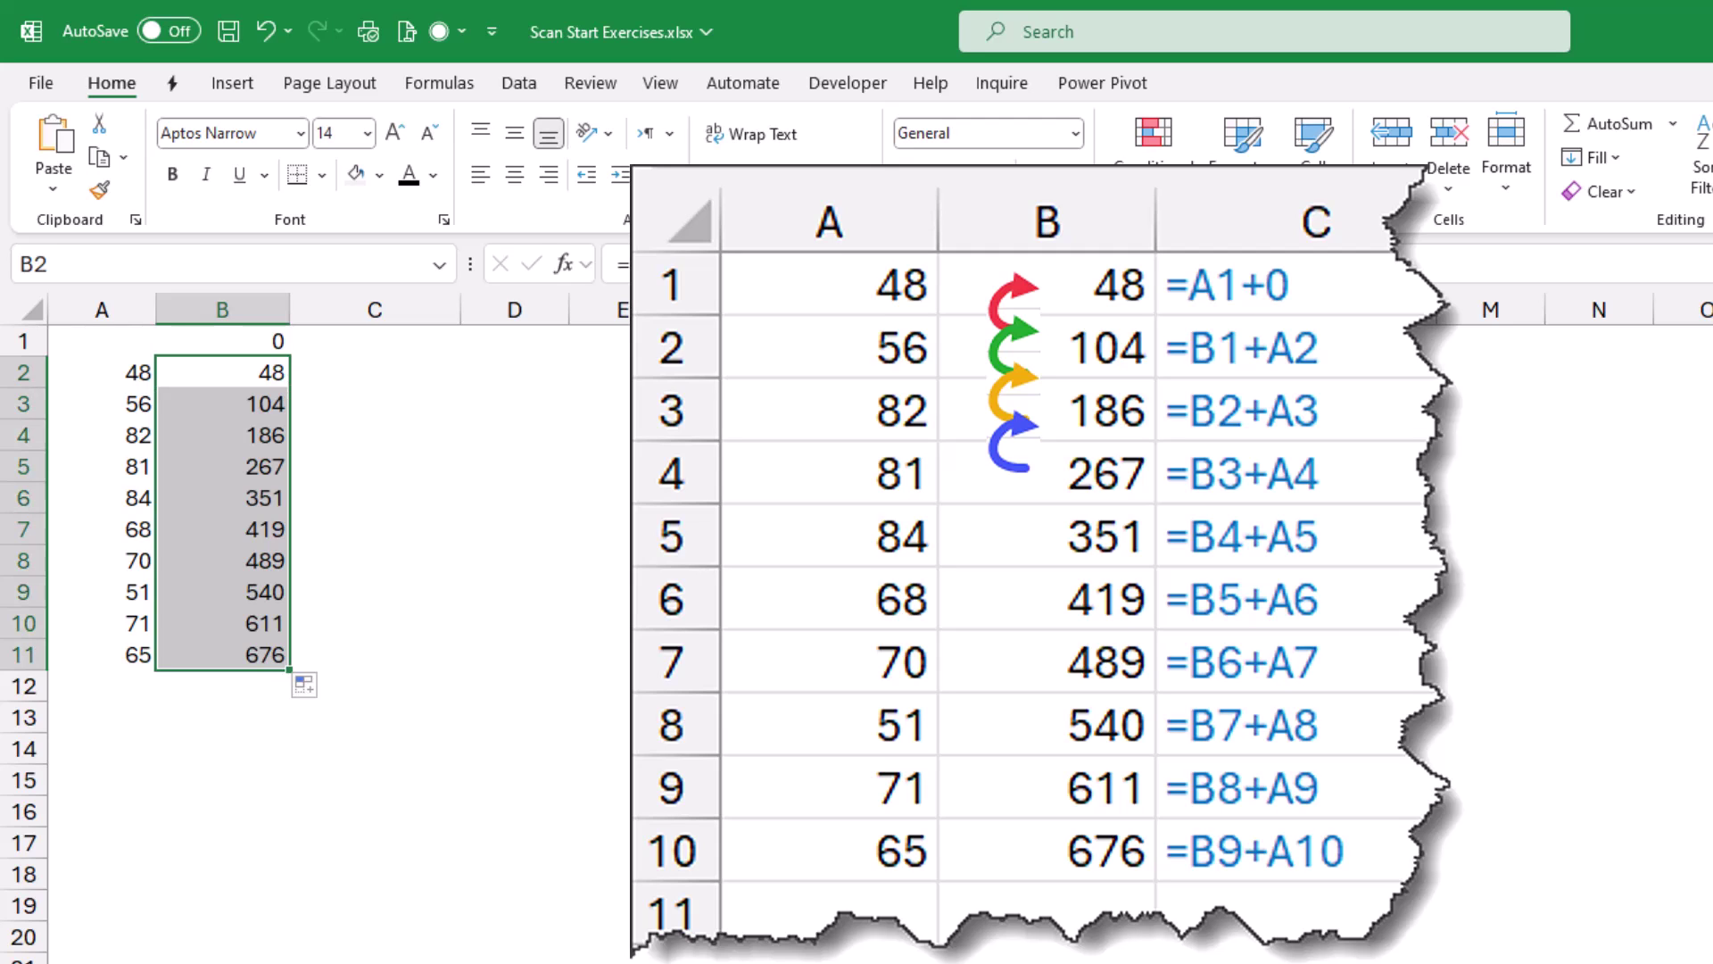
click(223, 403)
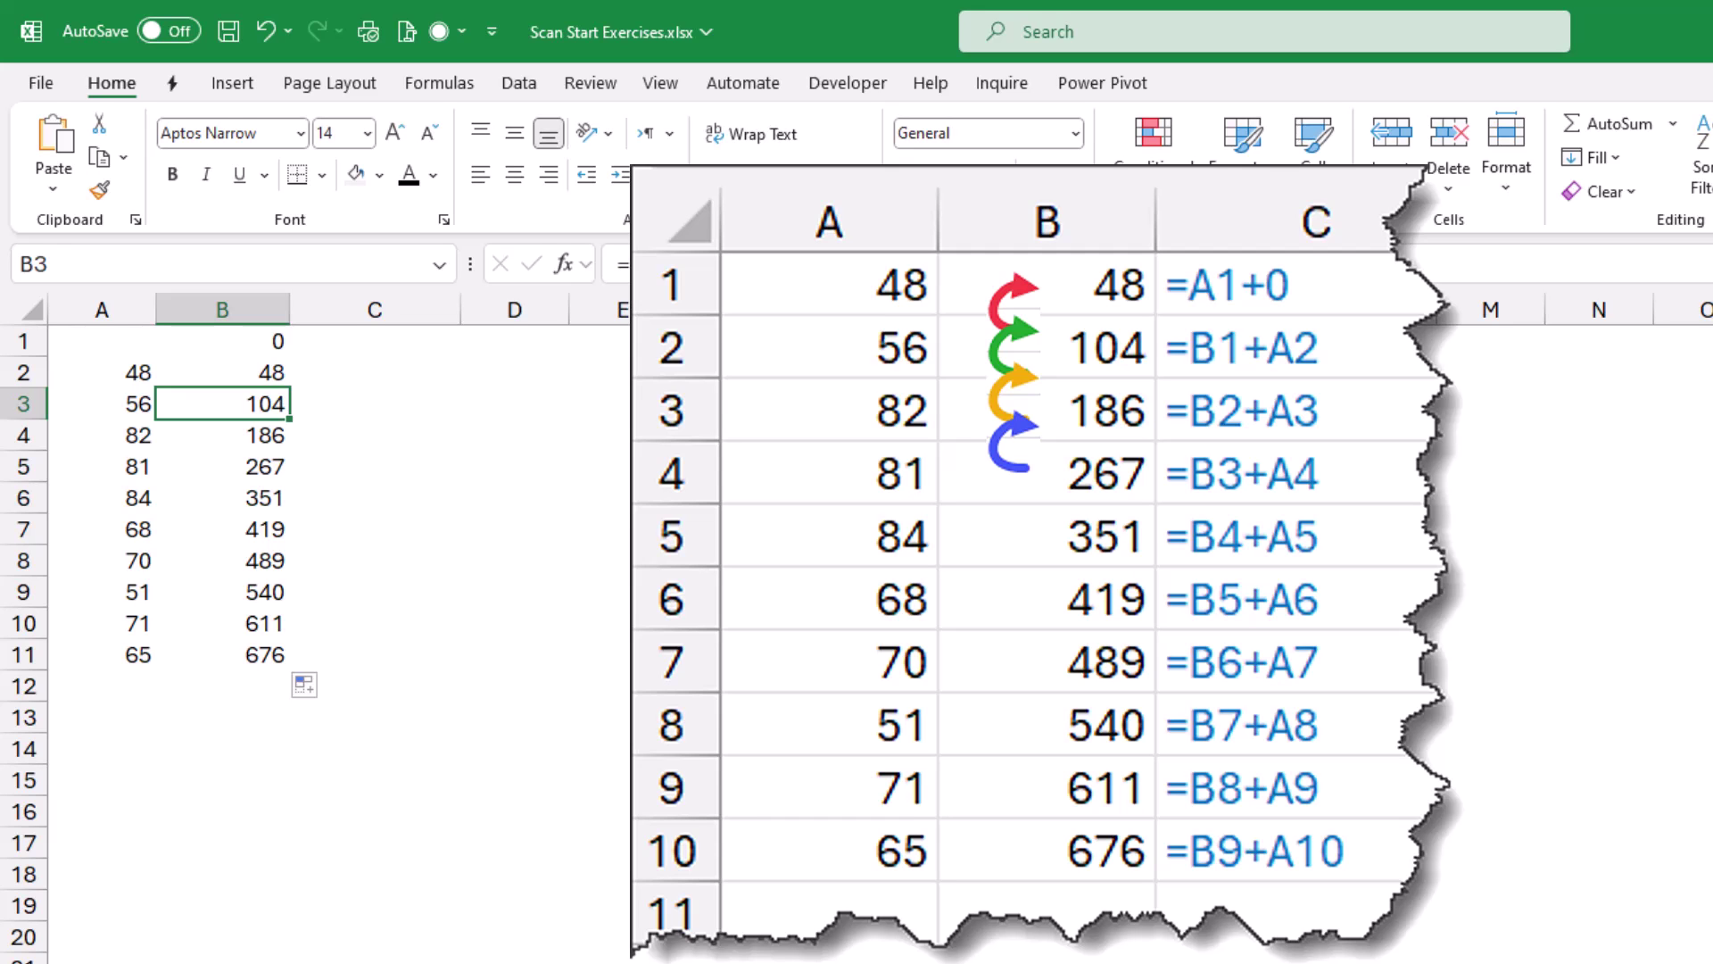
click(223, 655)
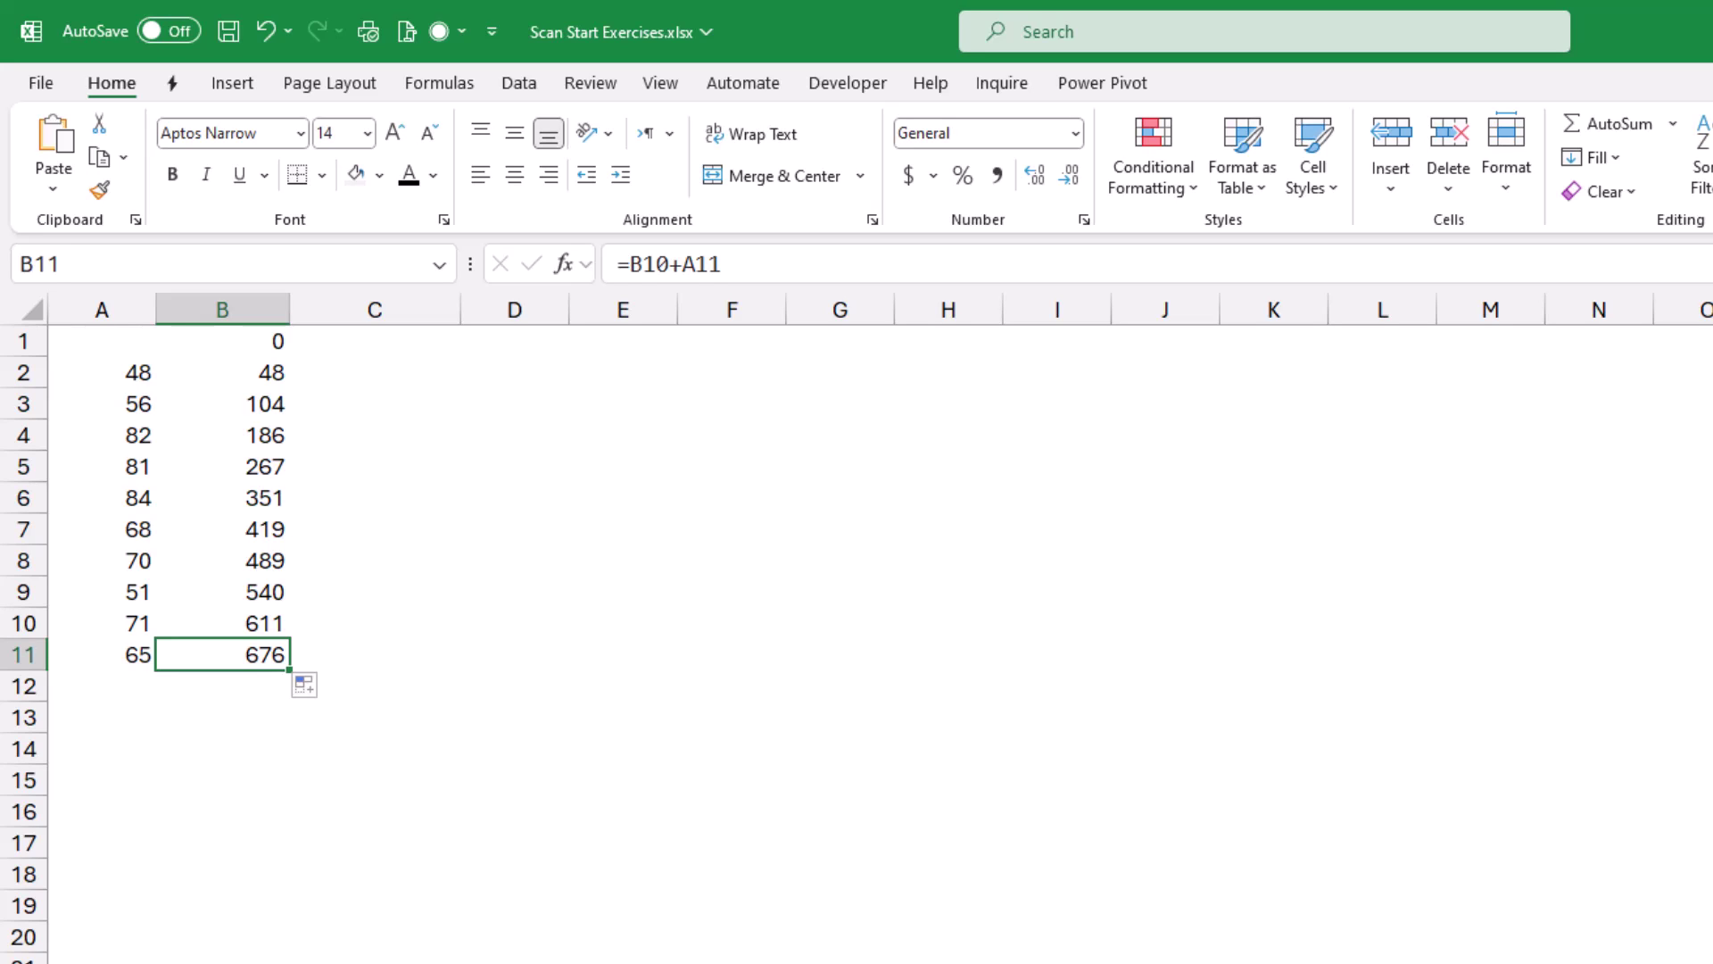
Begin a SCAN formula in cell C2 with 0 as initial value and A2:A11 as the array.
click(374, 372)
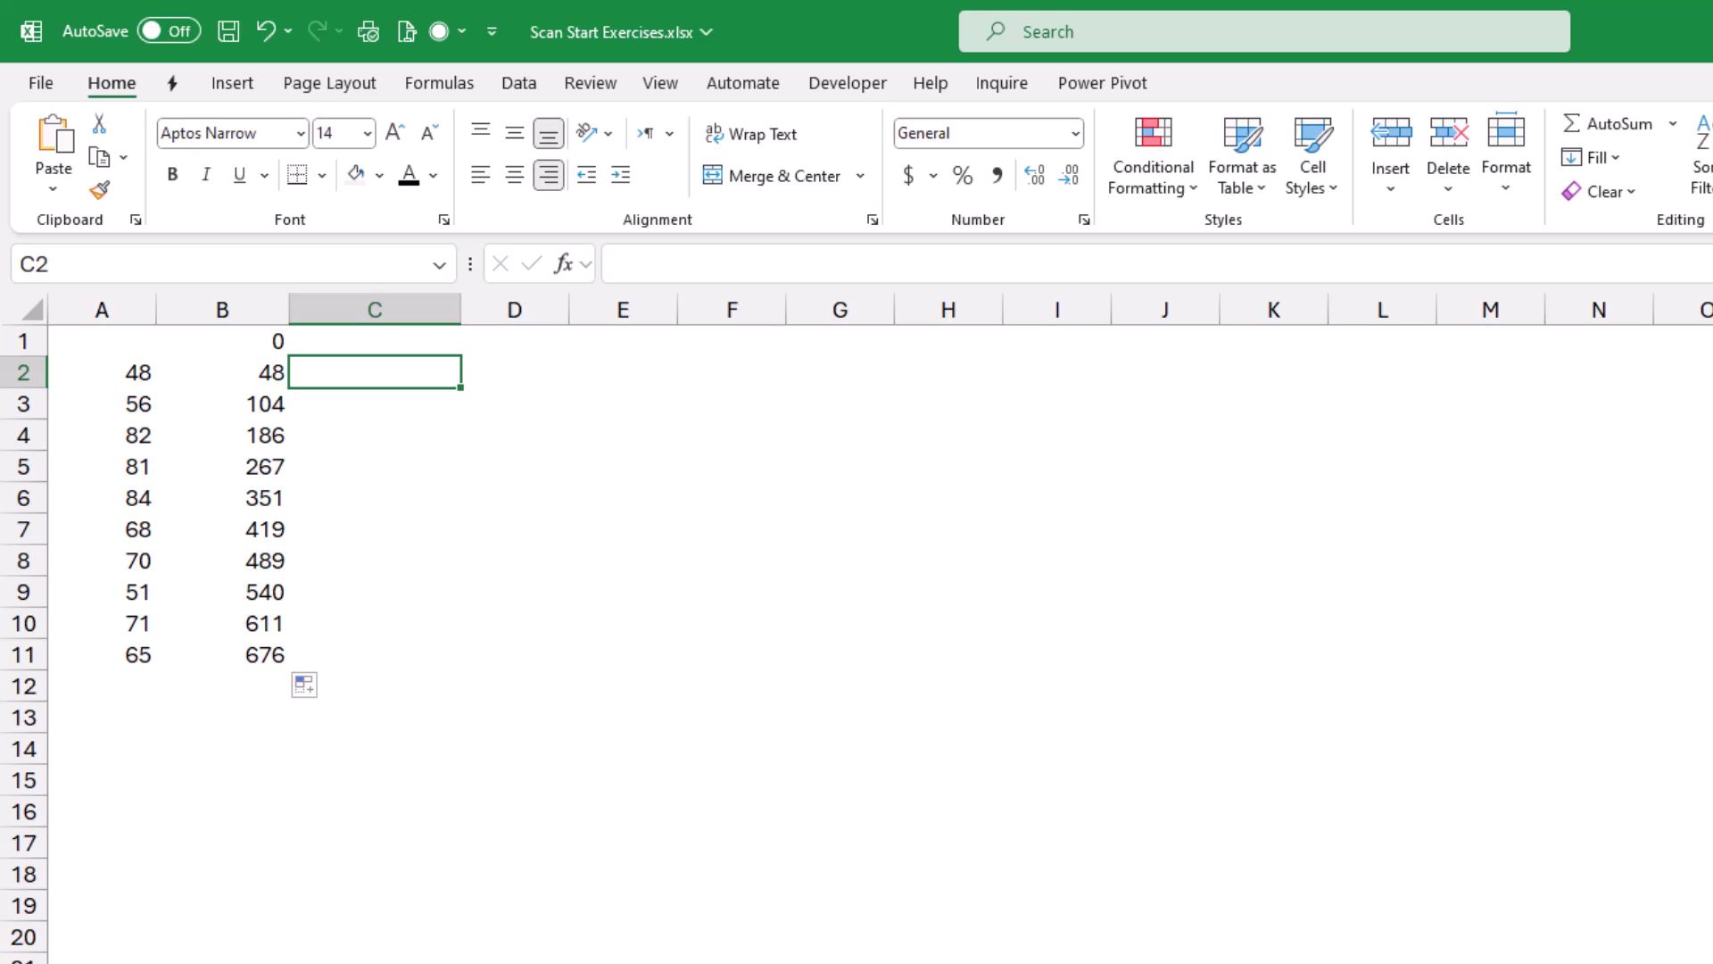
text(=scan)
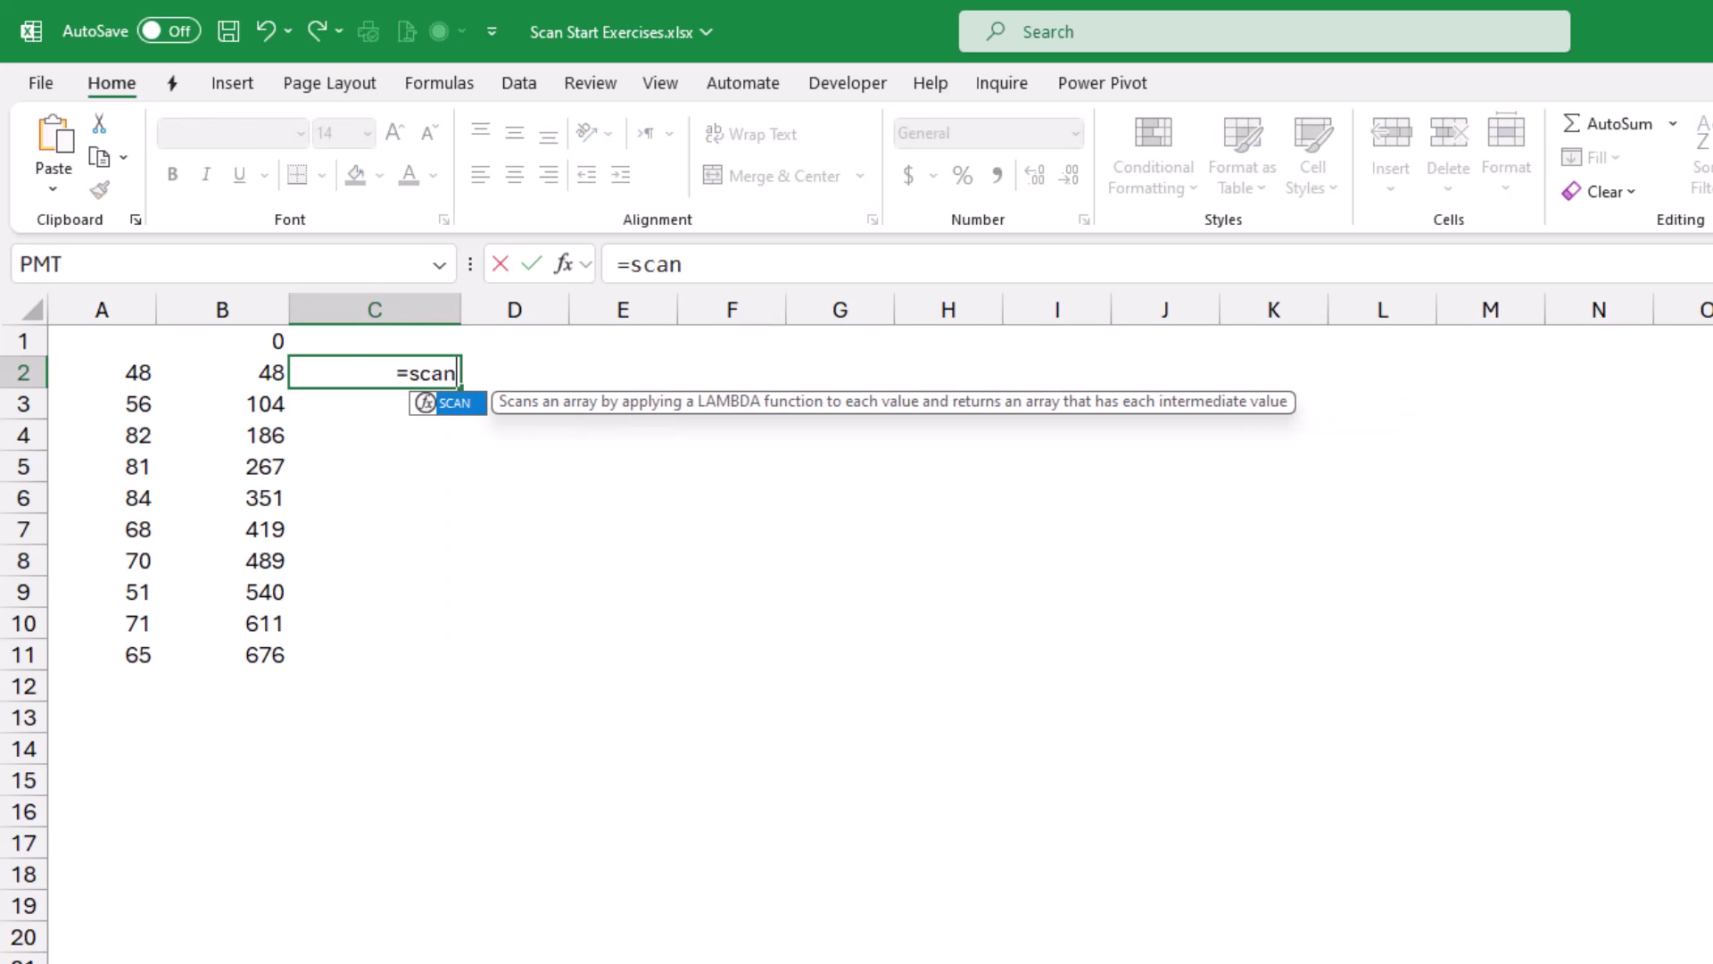
key(Tab)
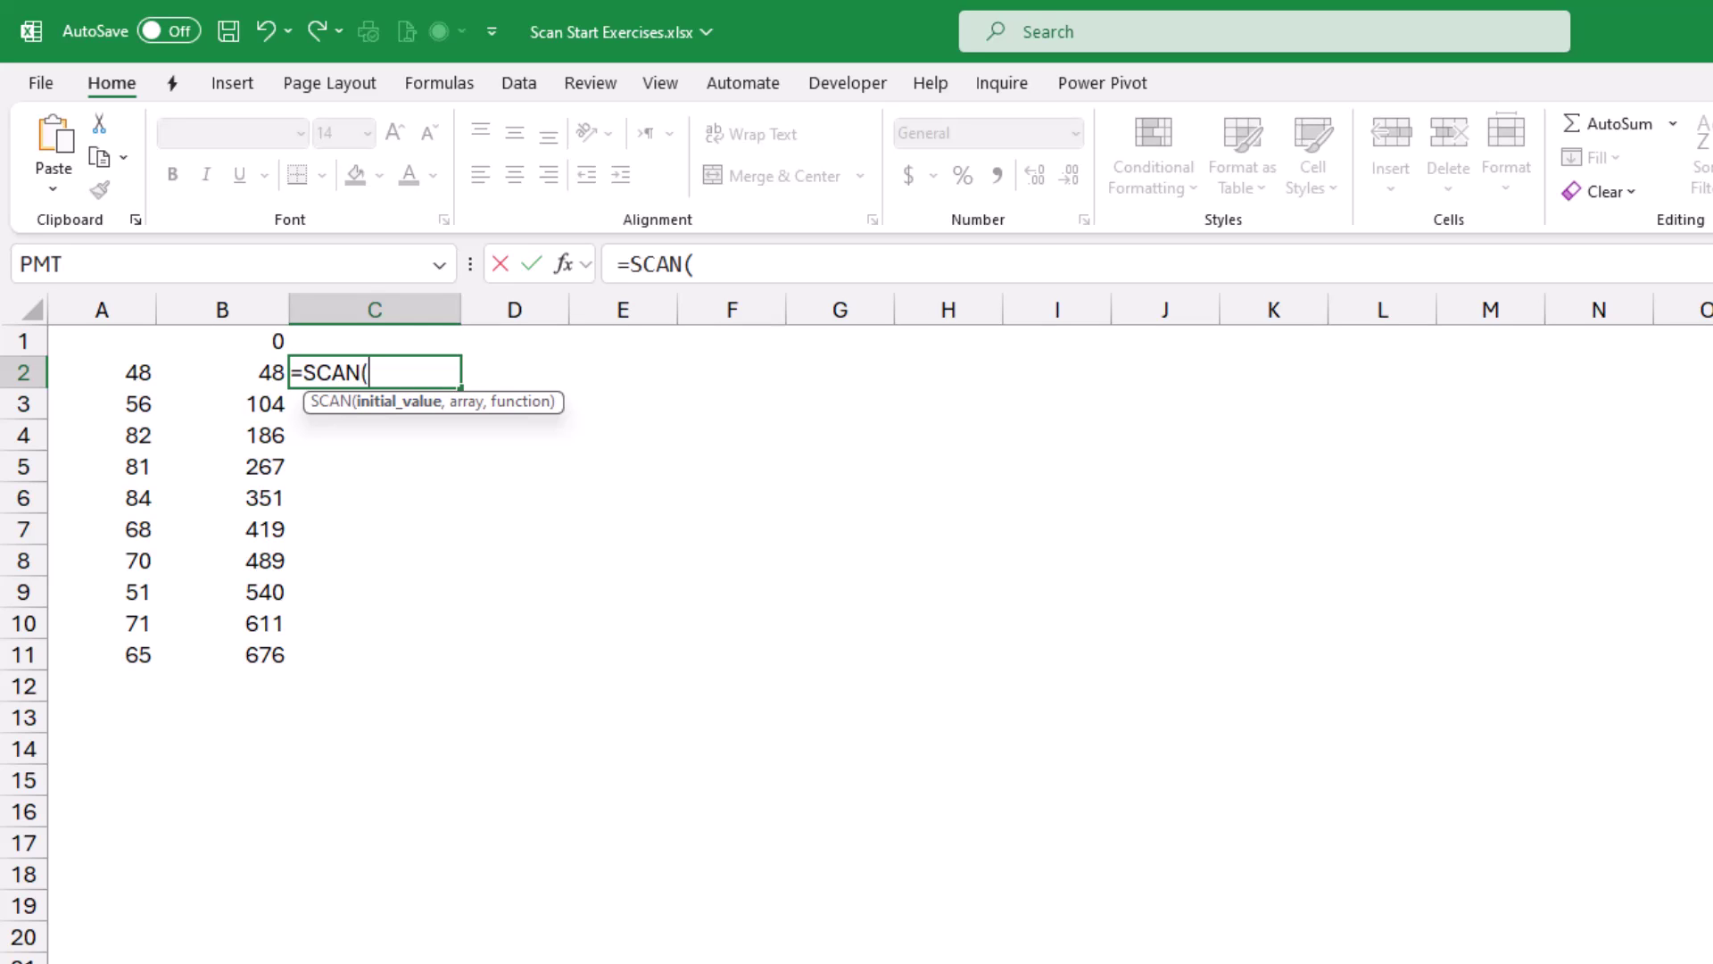
text(0,)
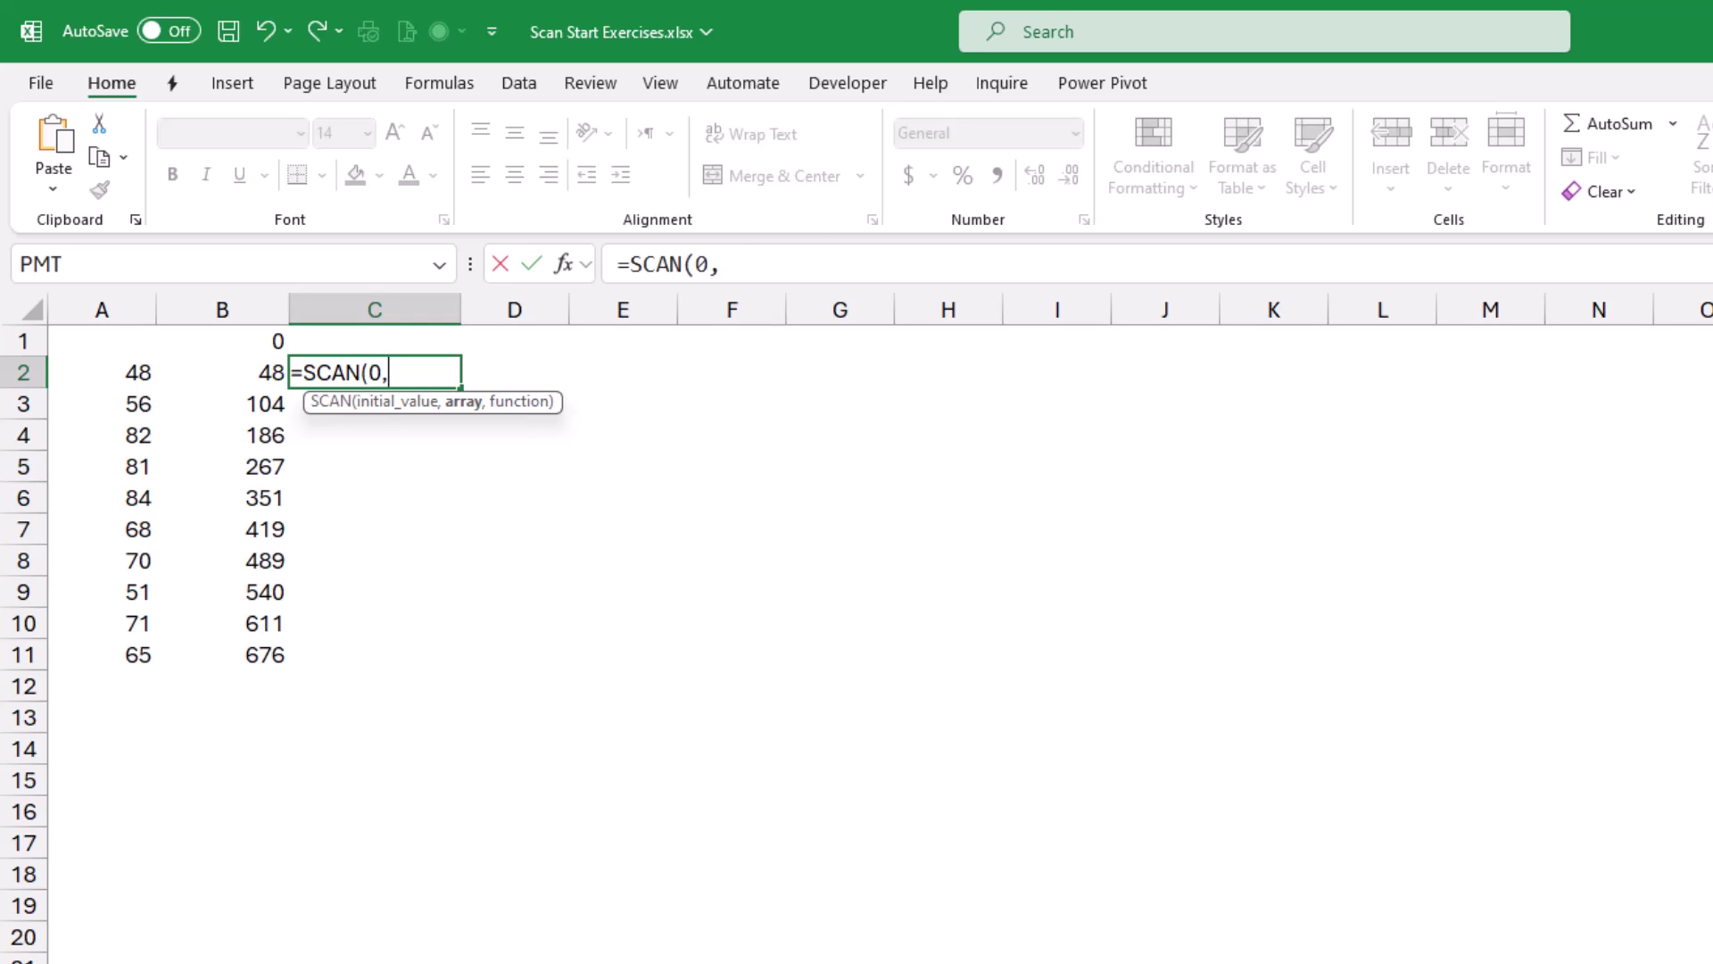
key(Left)
key(Left)
key(ctrl+shift+Down)
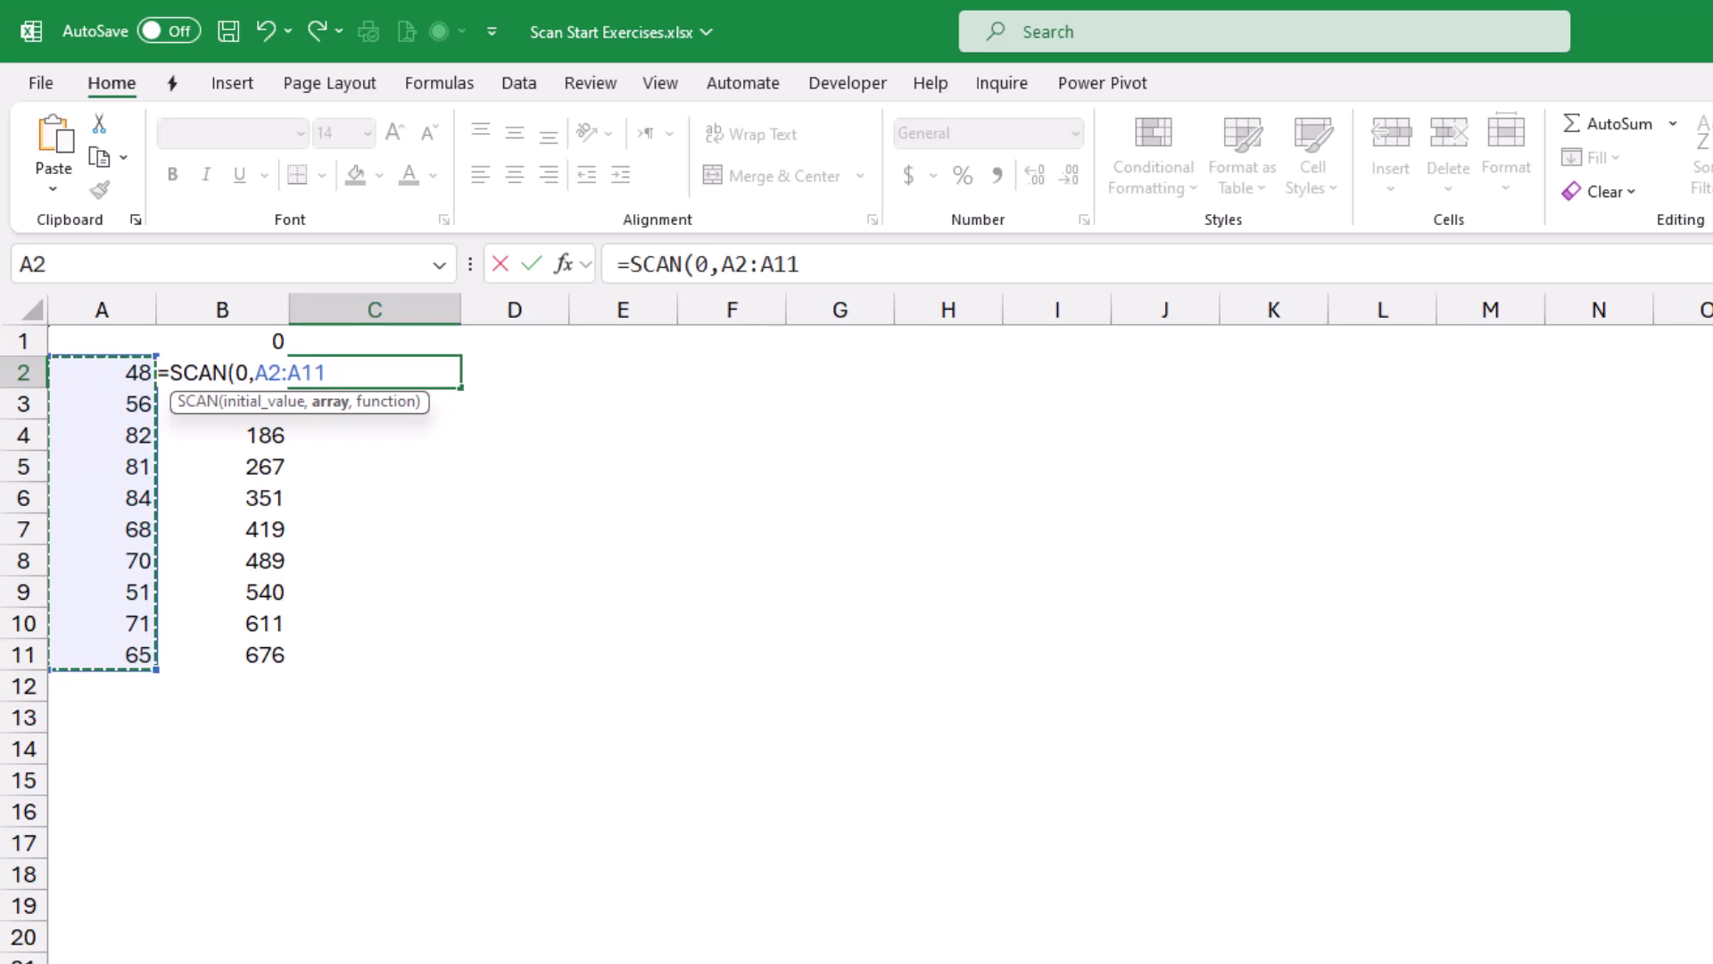
text(,)
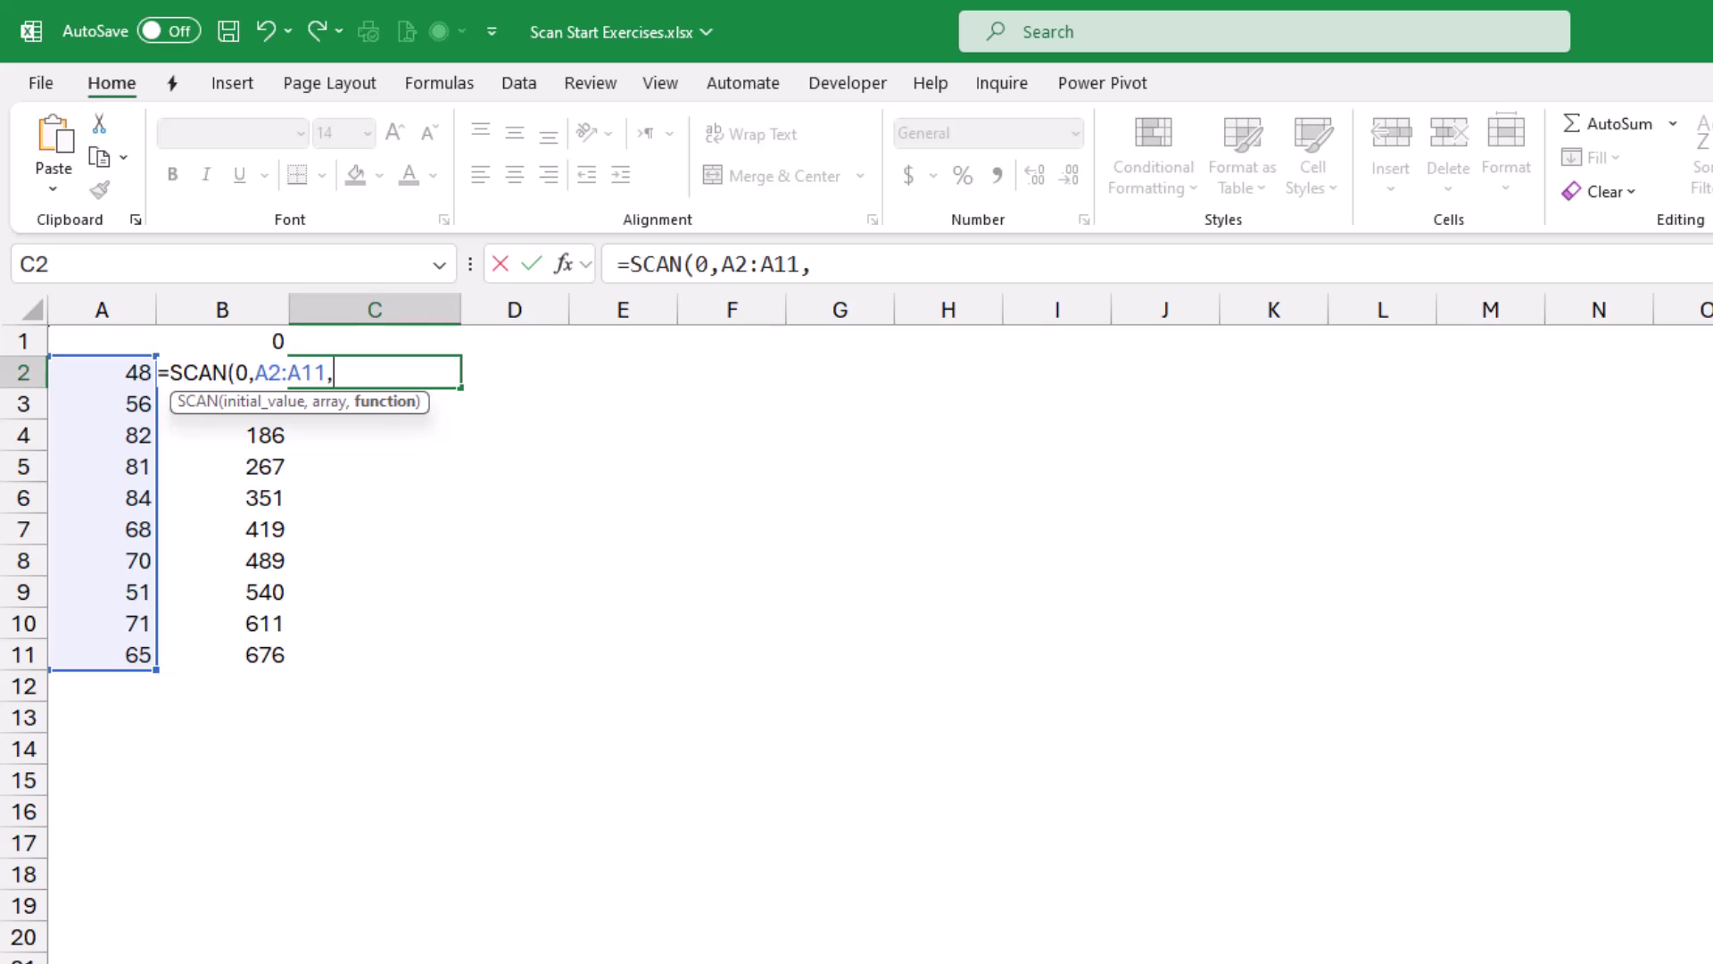
Complete the SCAN formula in C2 with LAMBDA(x,y,x+y) as its function and enter it.
text(lamb)
key(Tab)
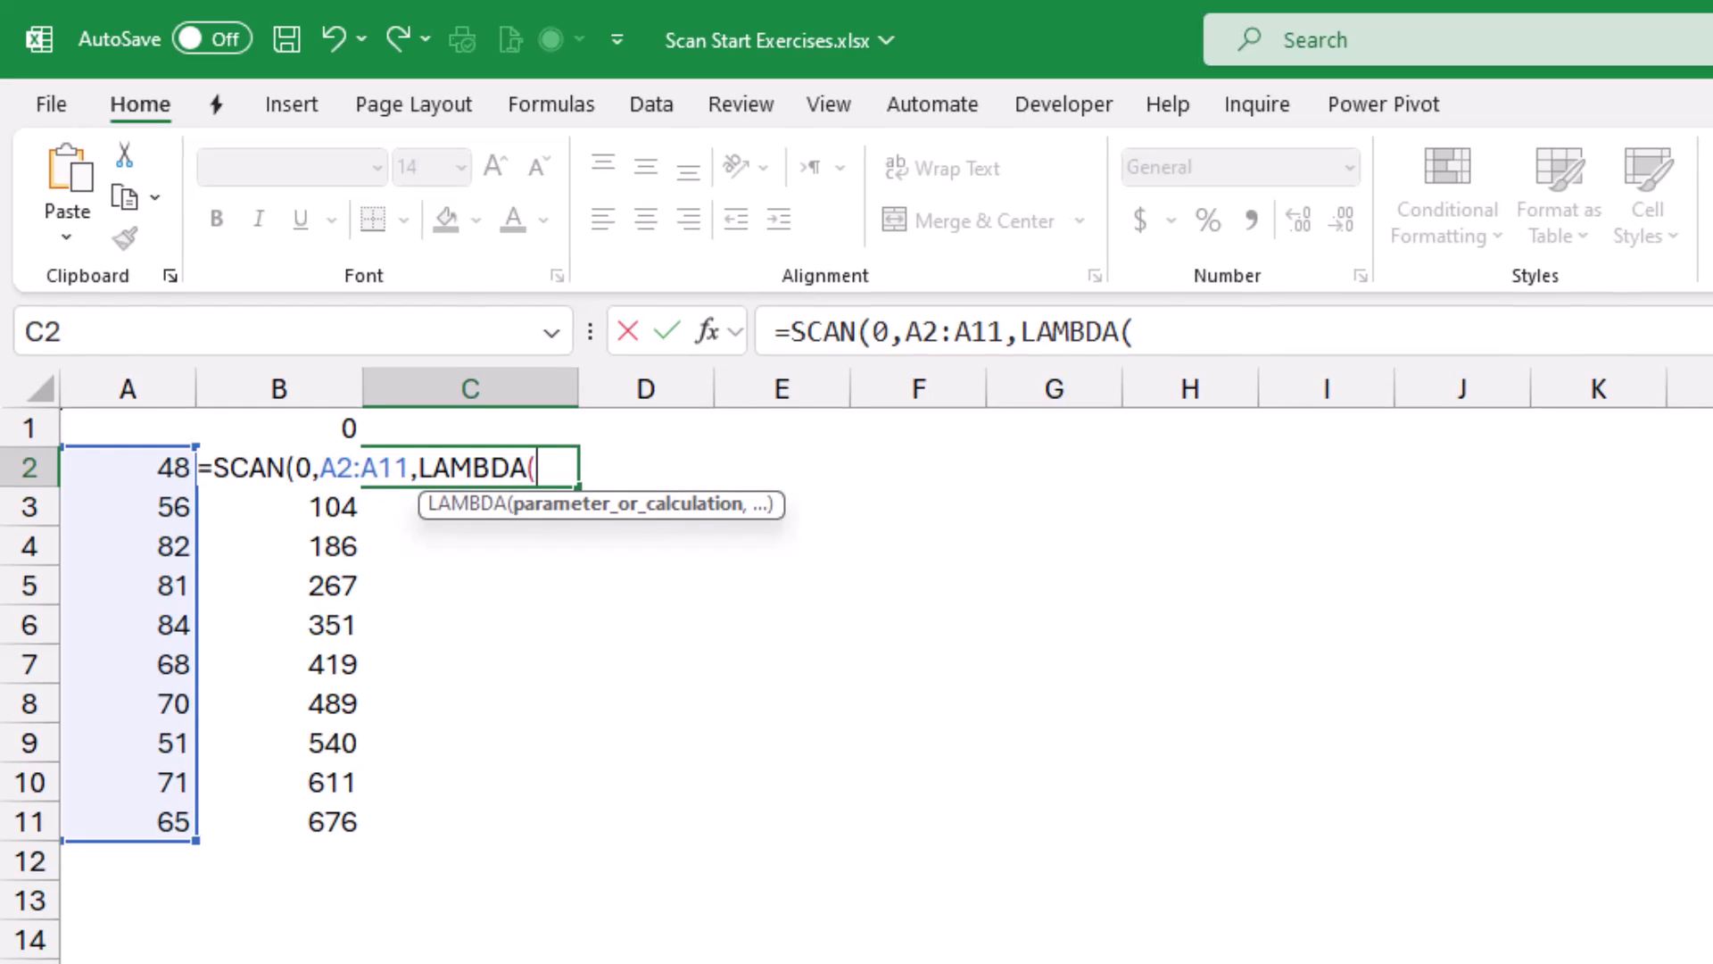
text(x,y)
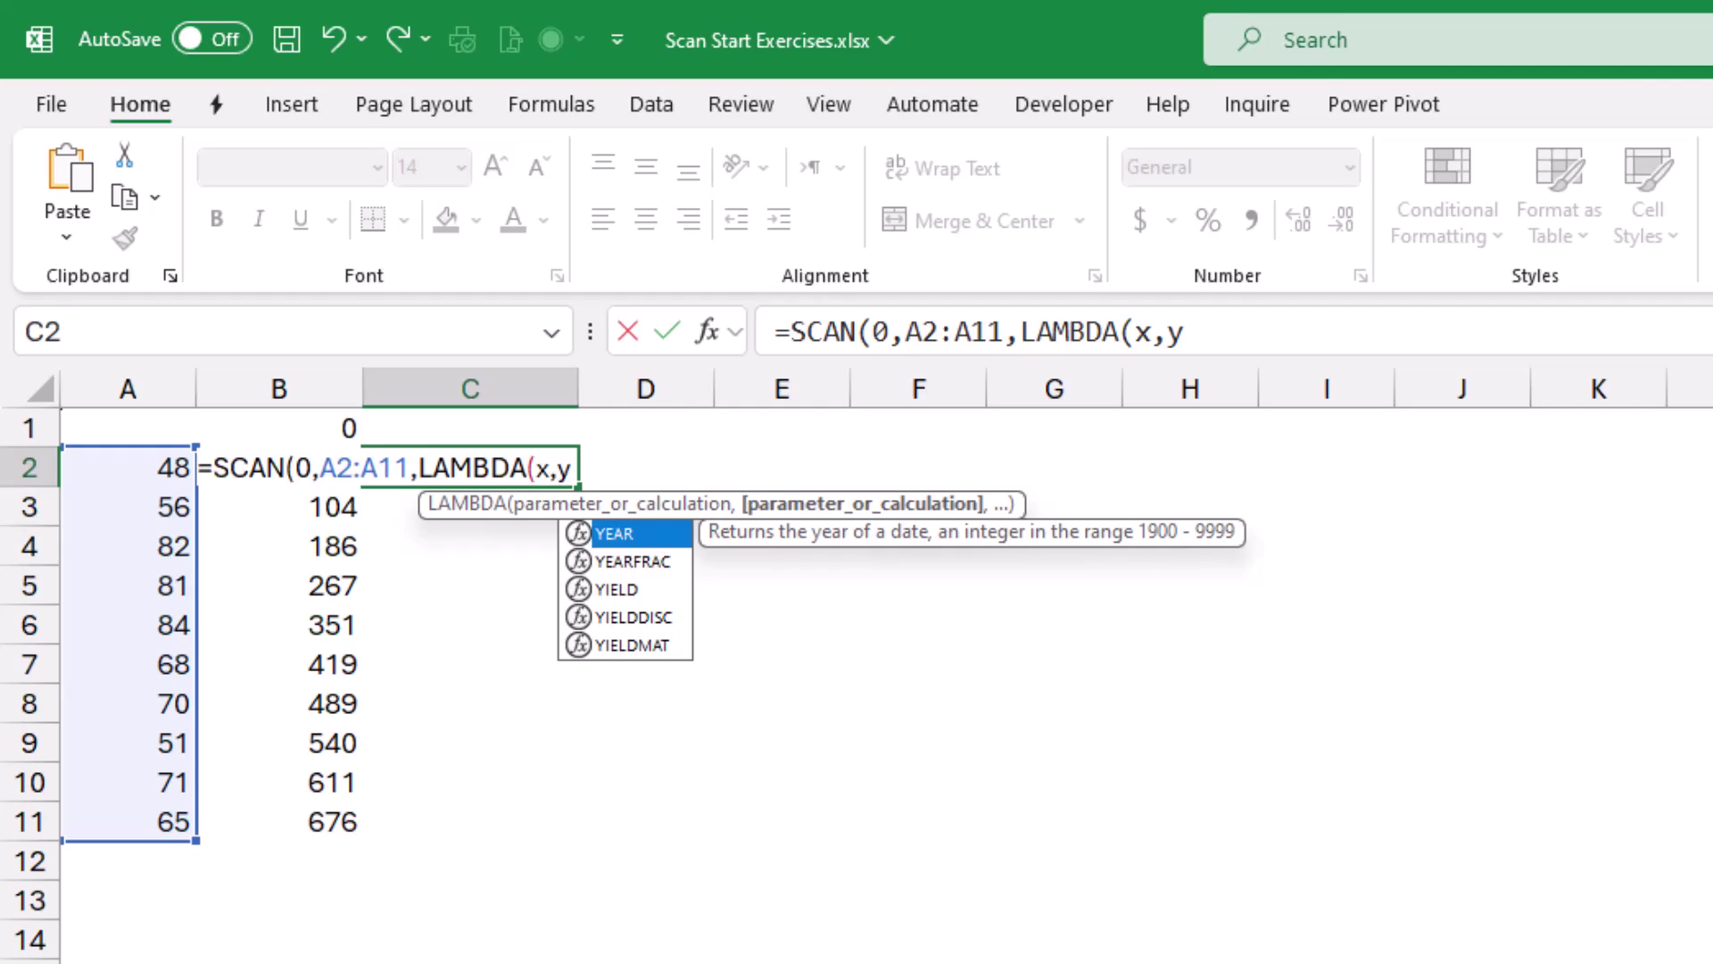
text(,)
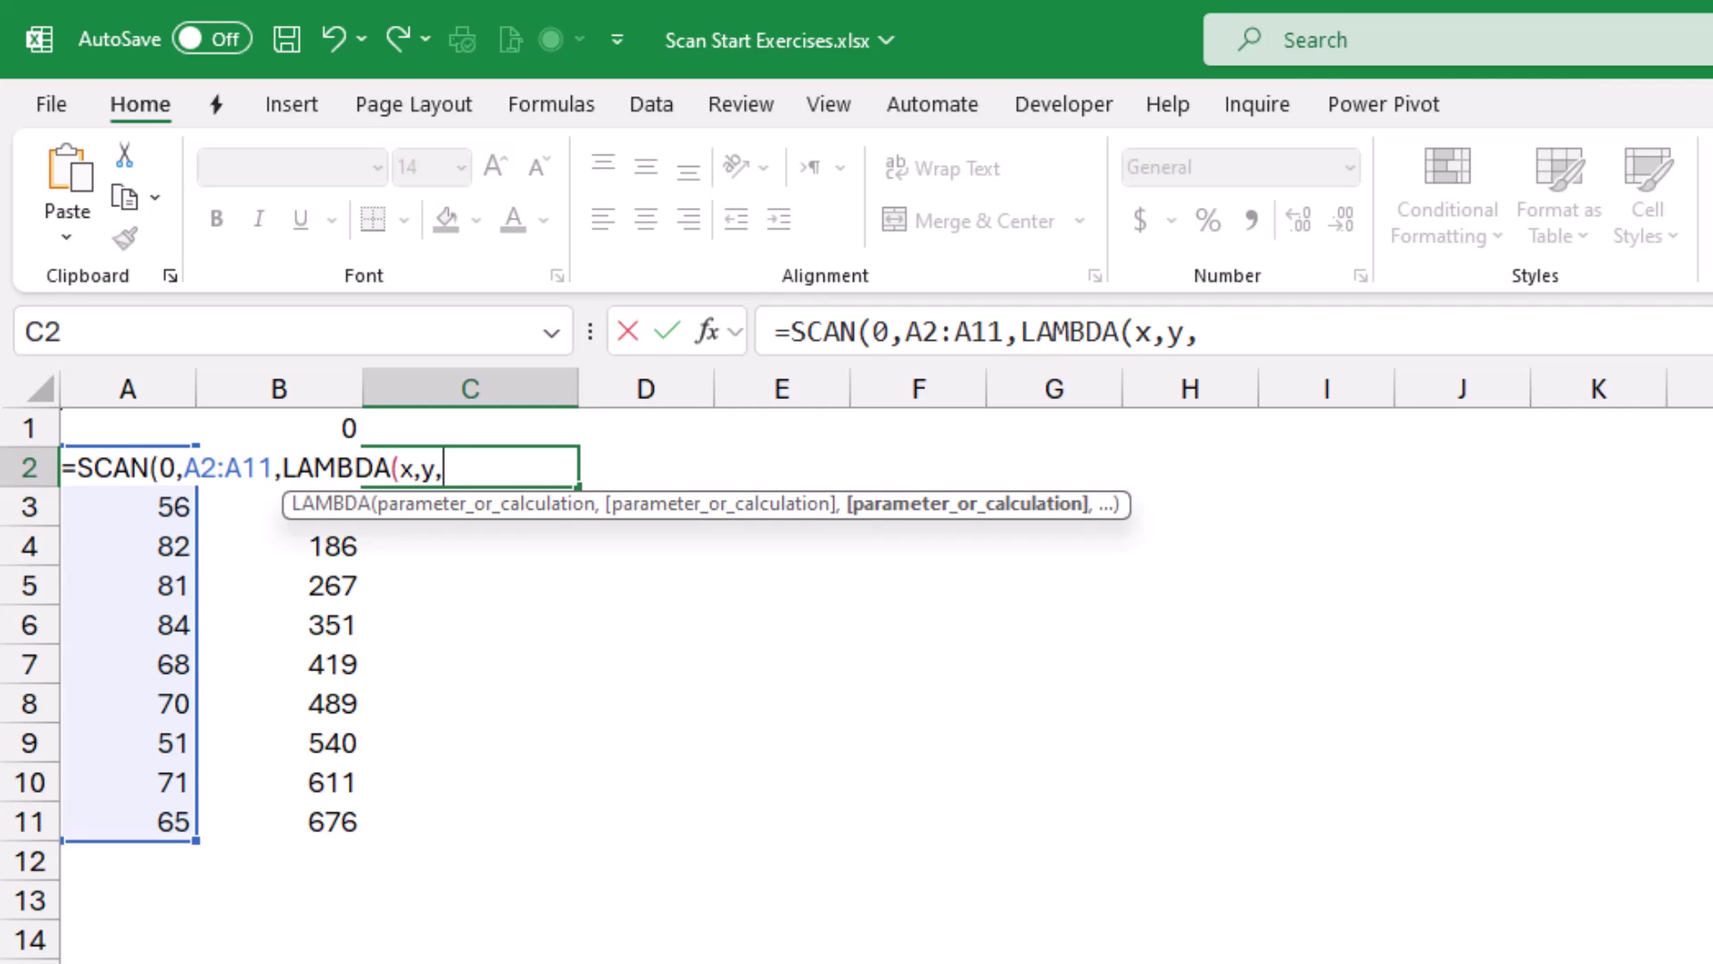
text(x+y))
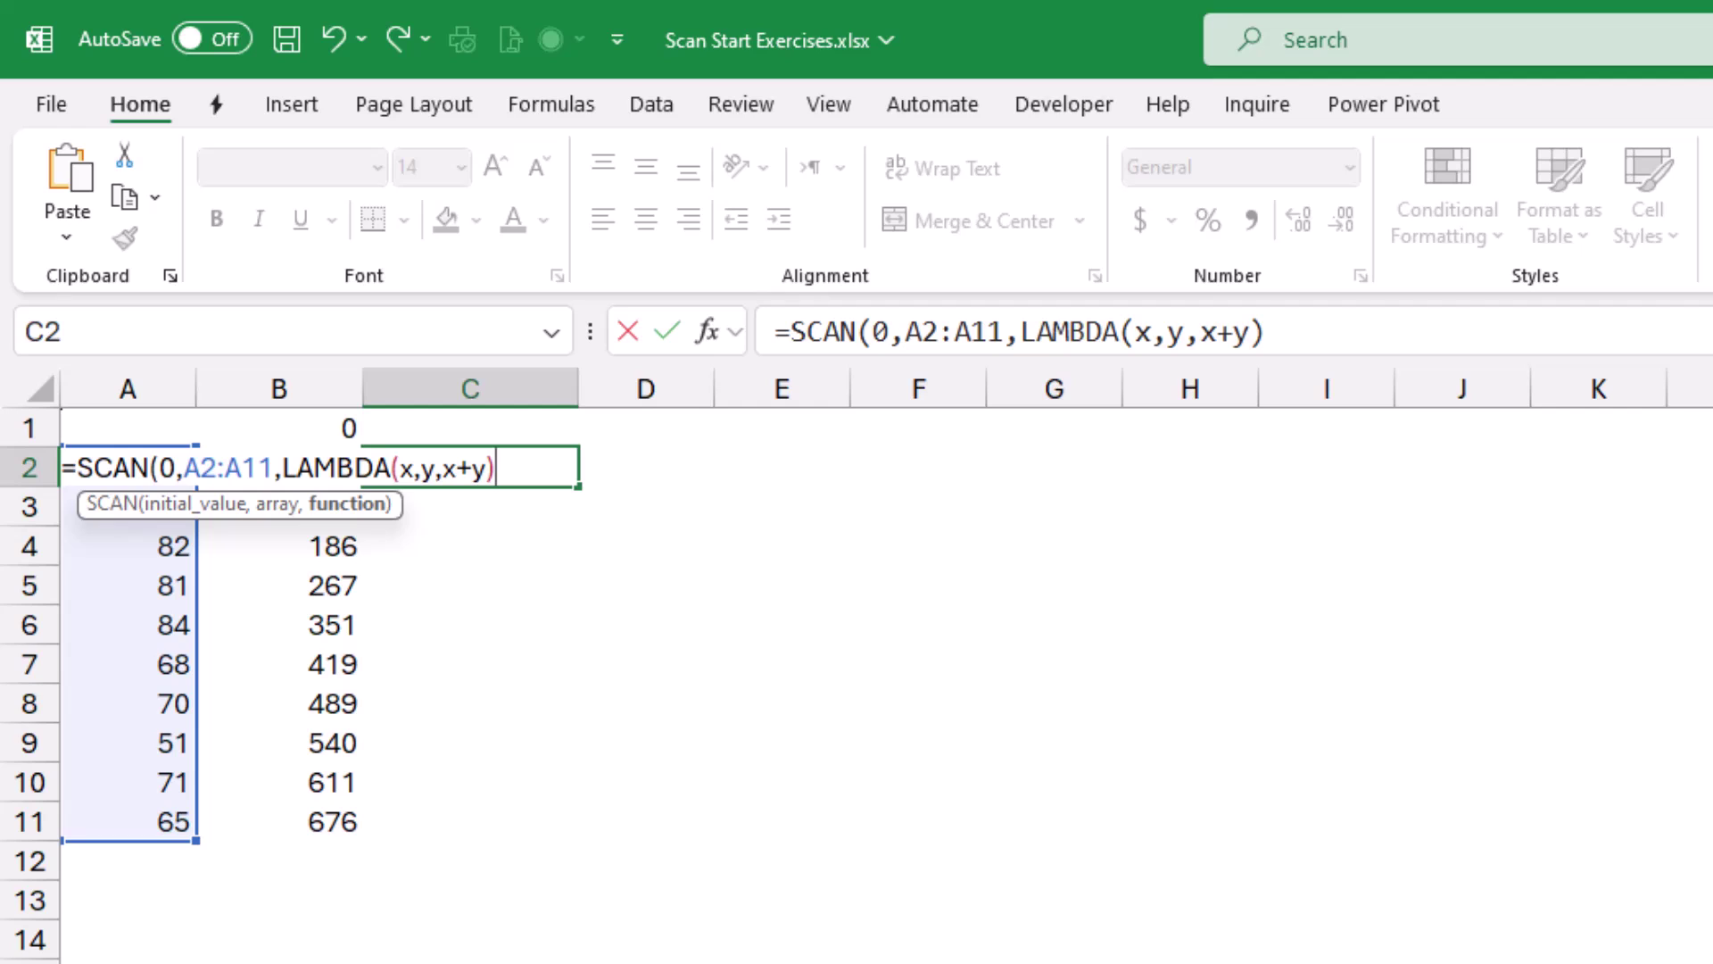
text())
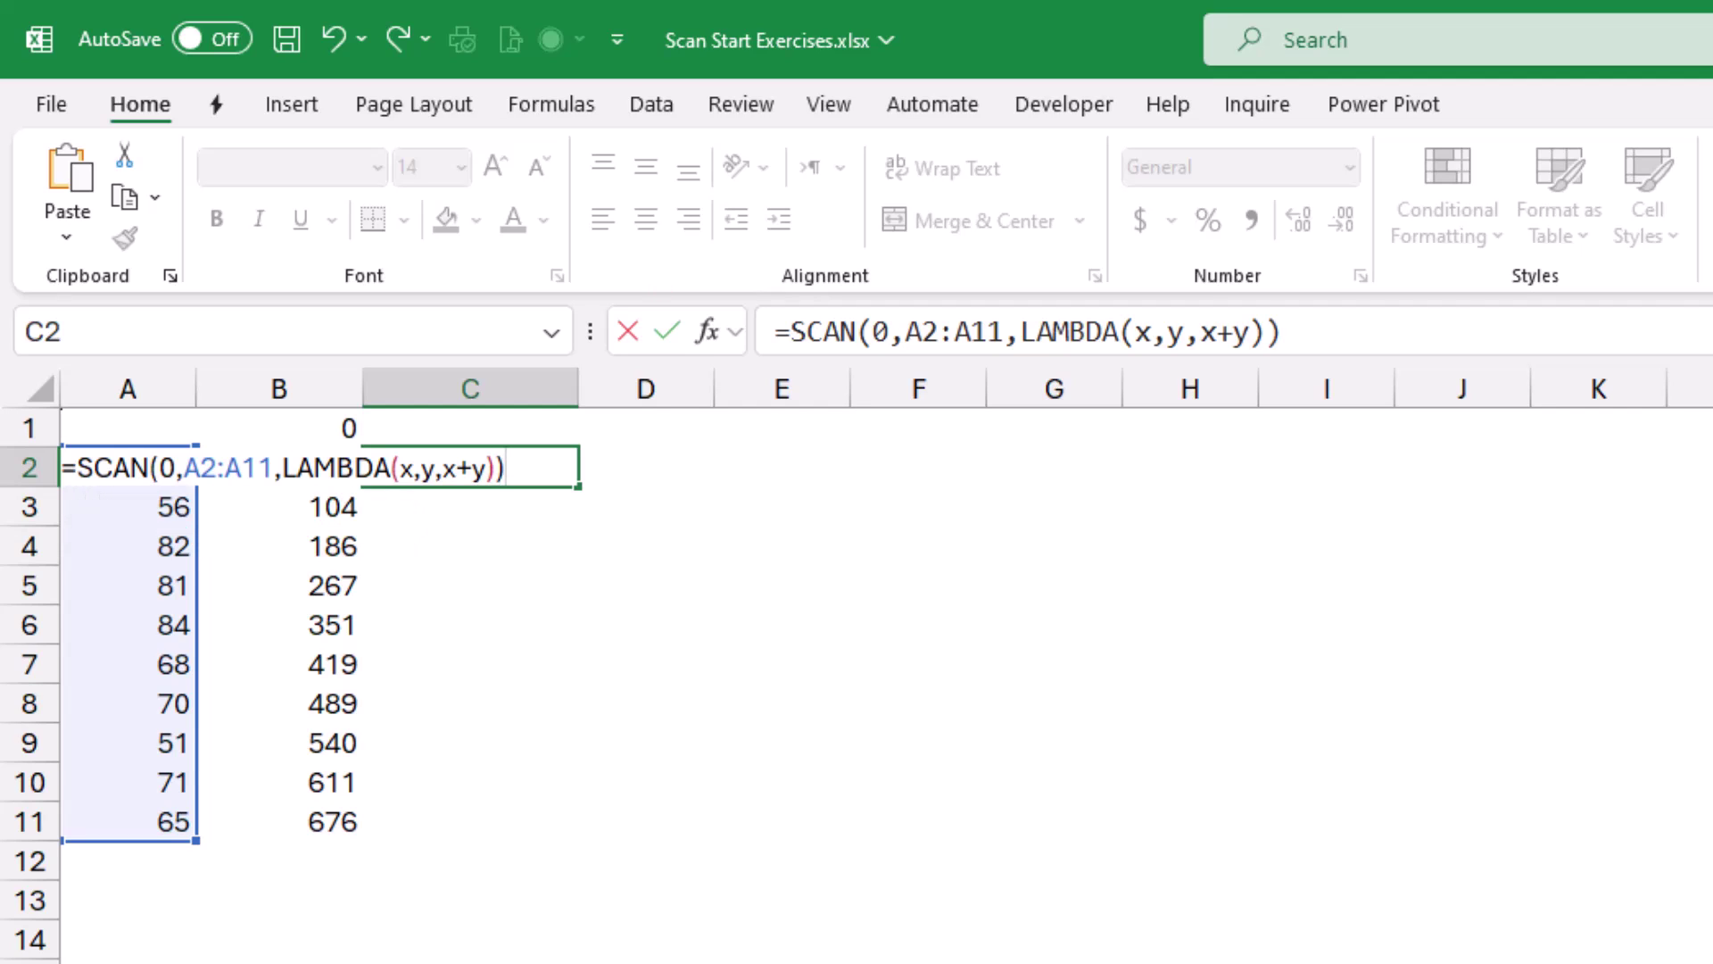
key(Return)
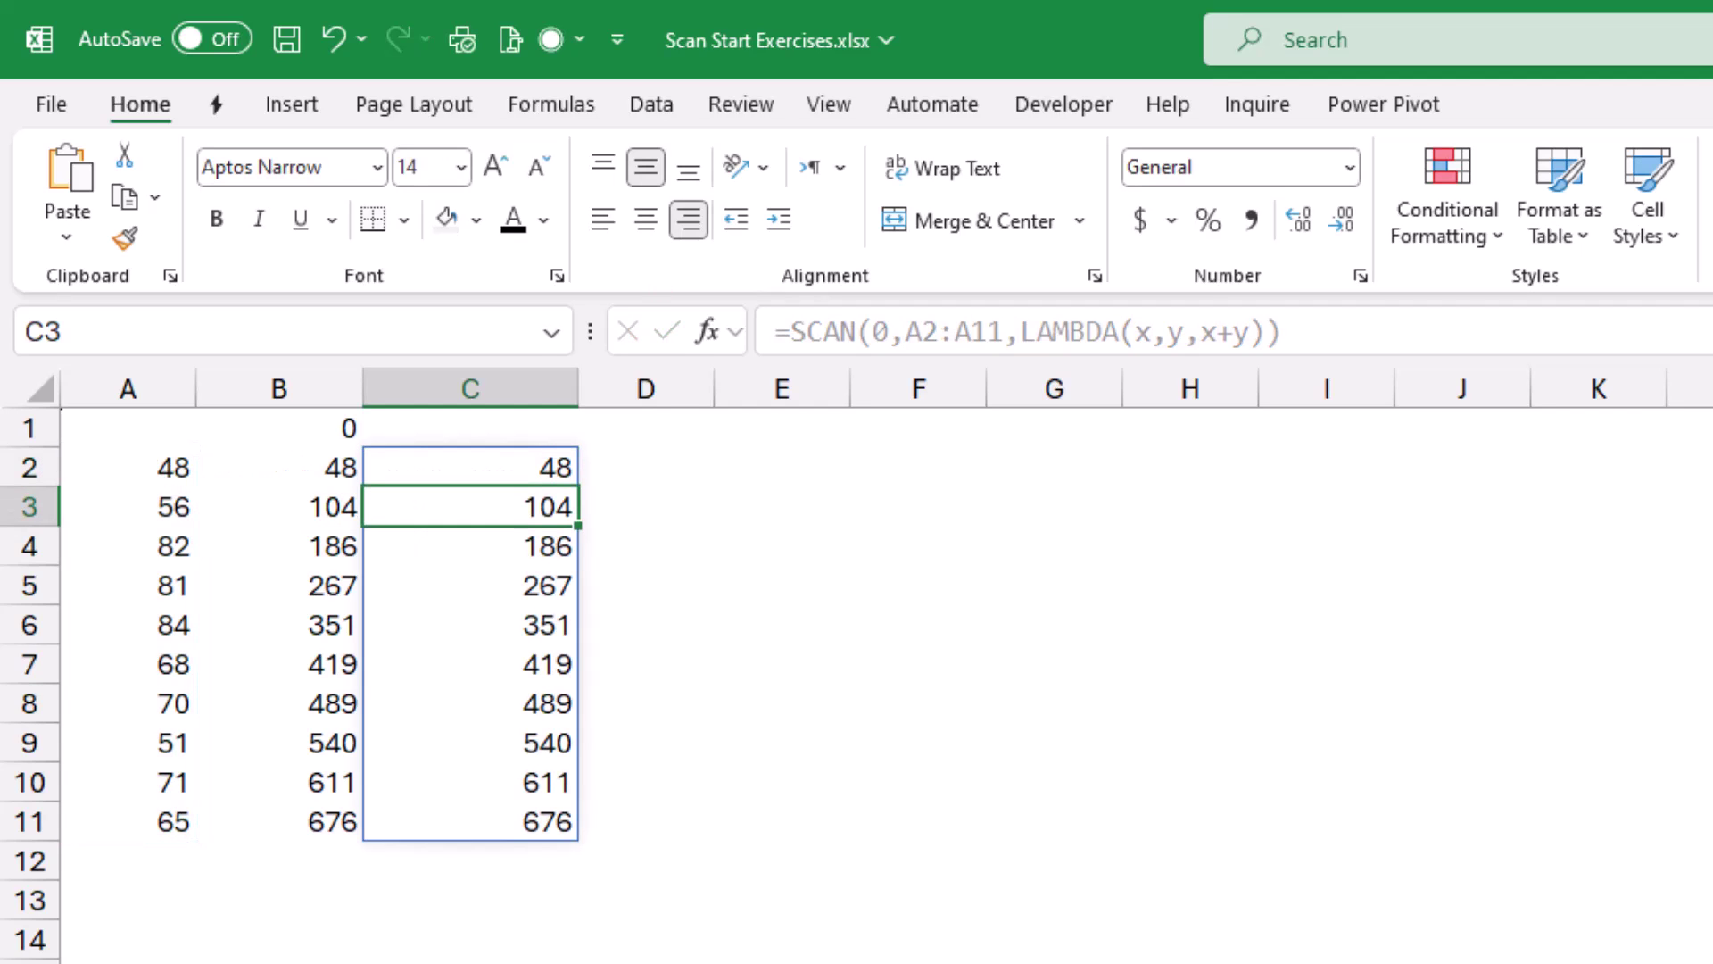
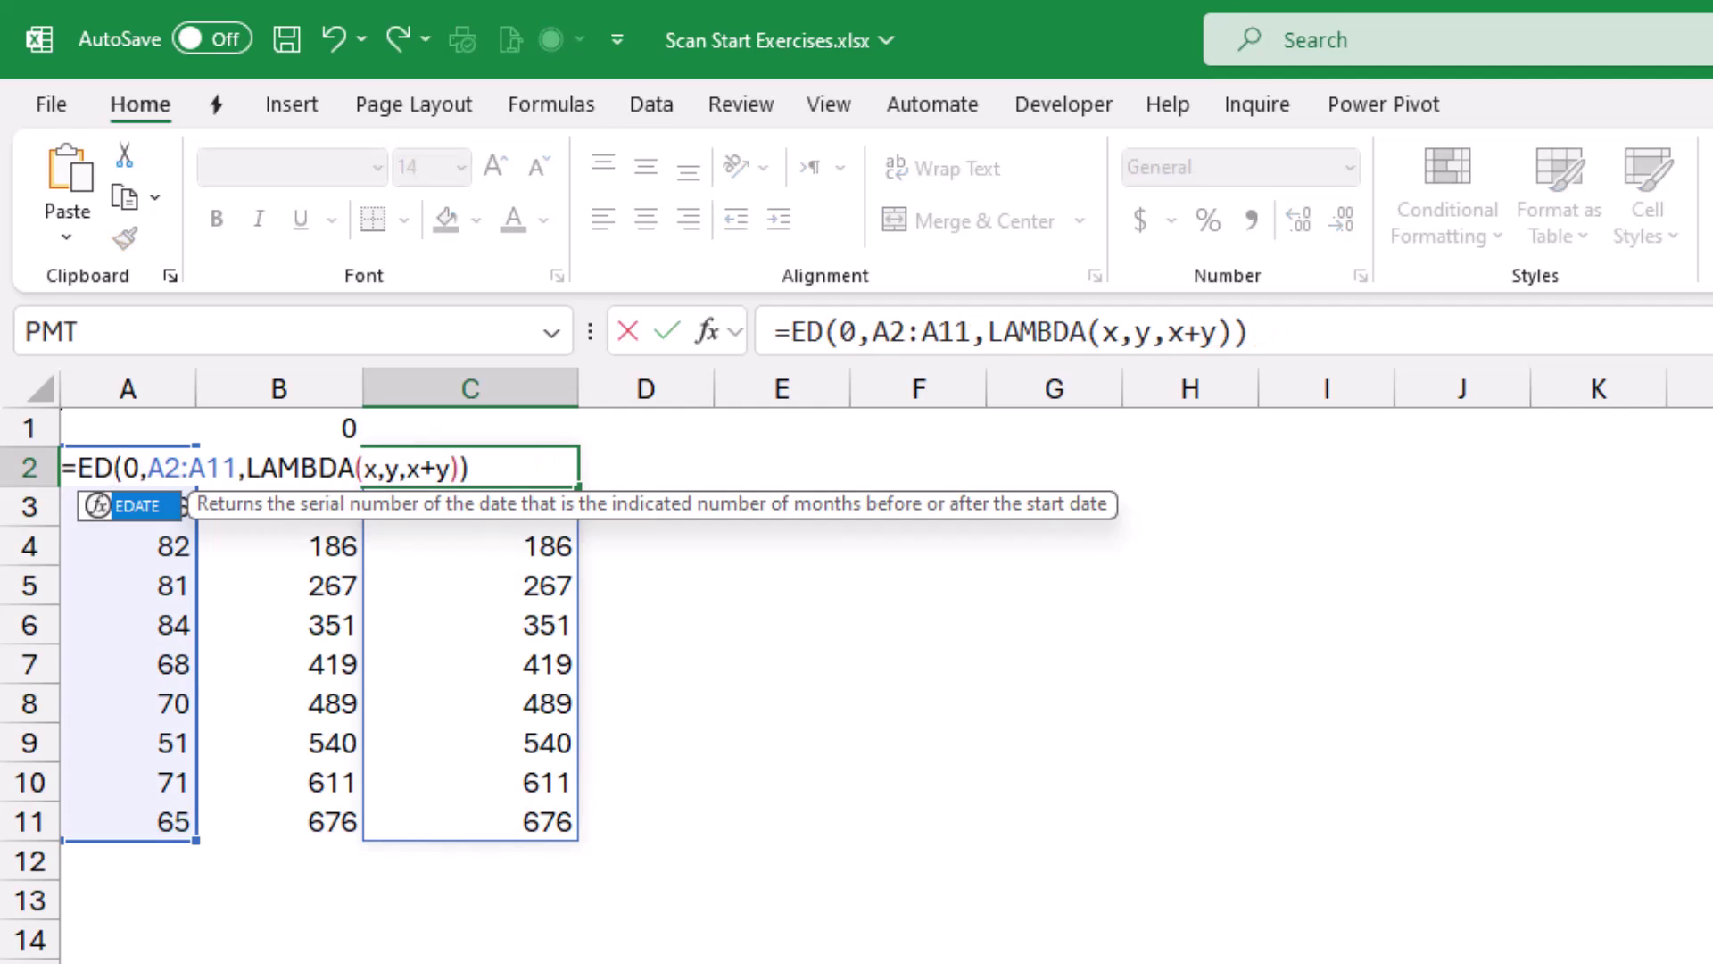
Replace SCAN with REDUCE in the C2 formula, enter it, and compare its result with the last running total in B11.
key(BackSpace)
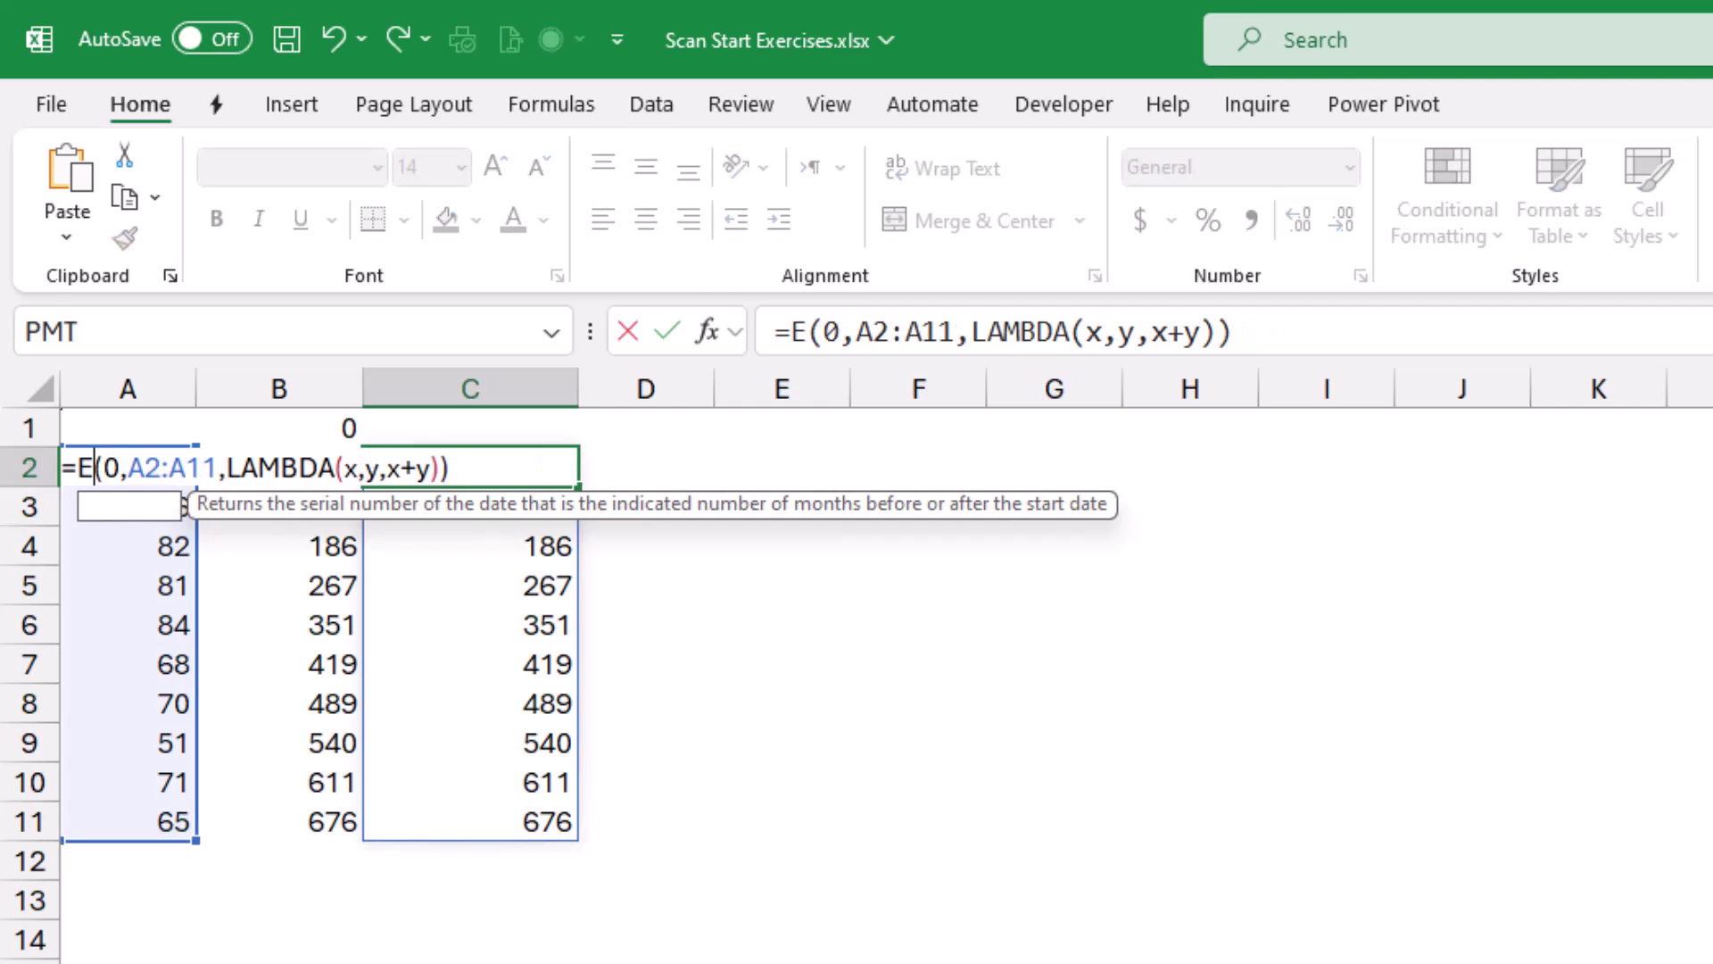
key(BackSpace)
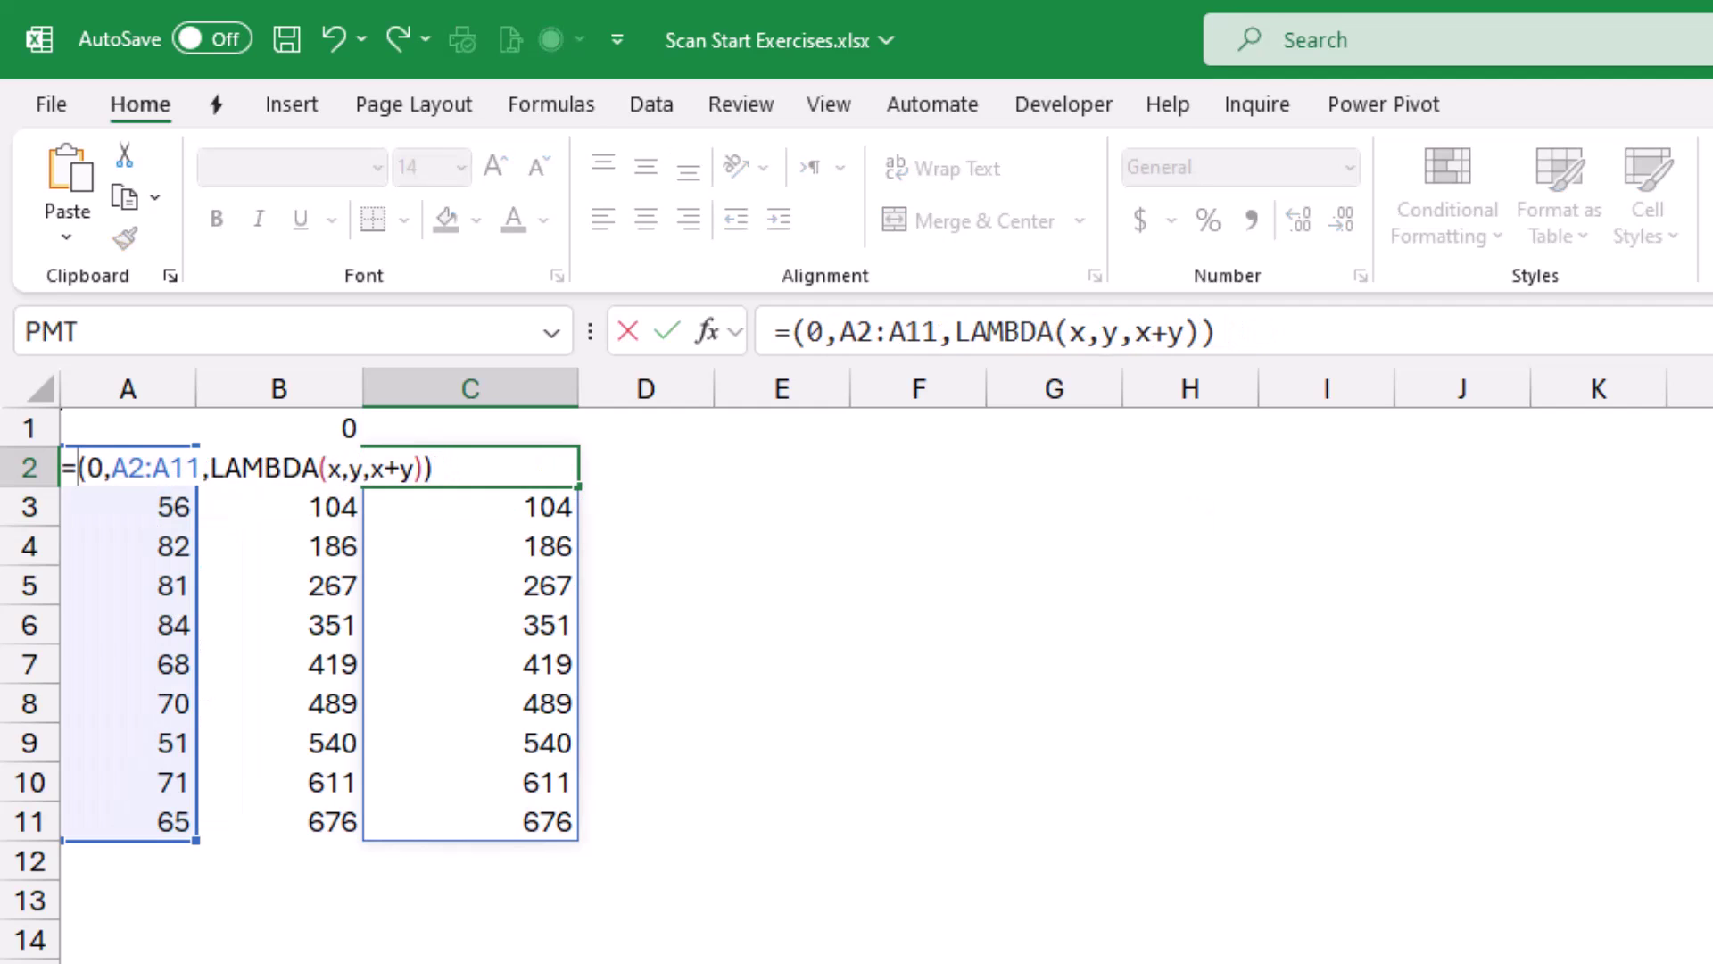
text(REDUCE)
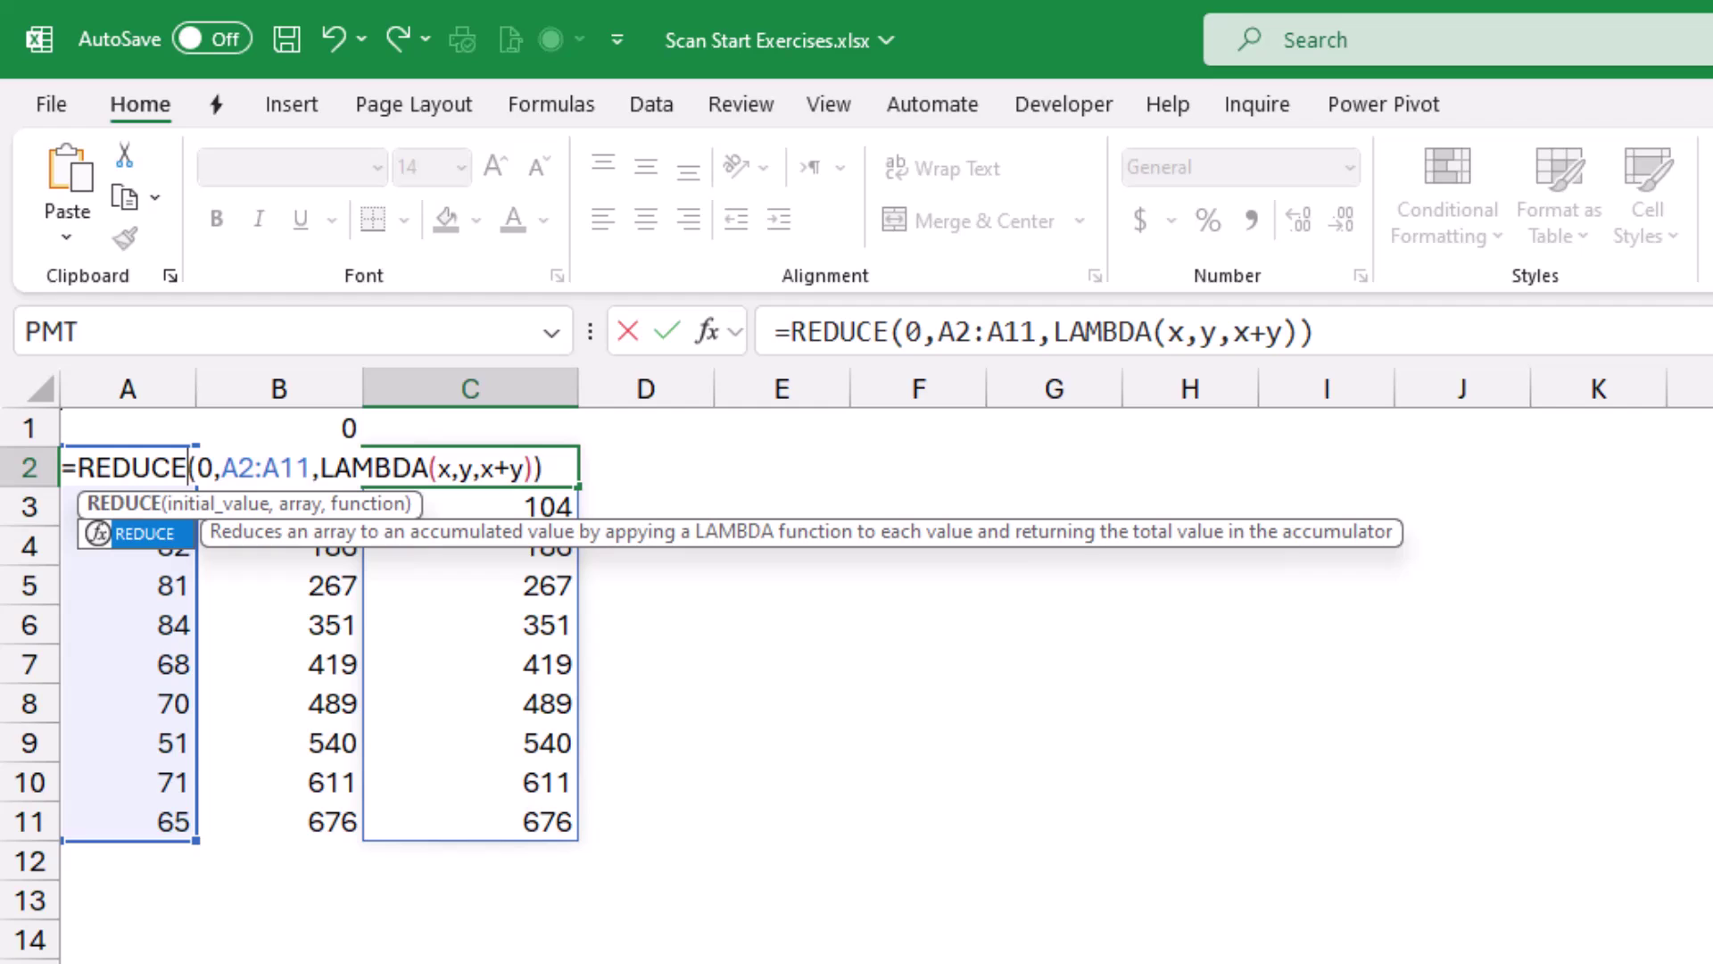
key(Return)
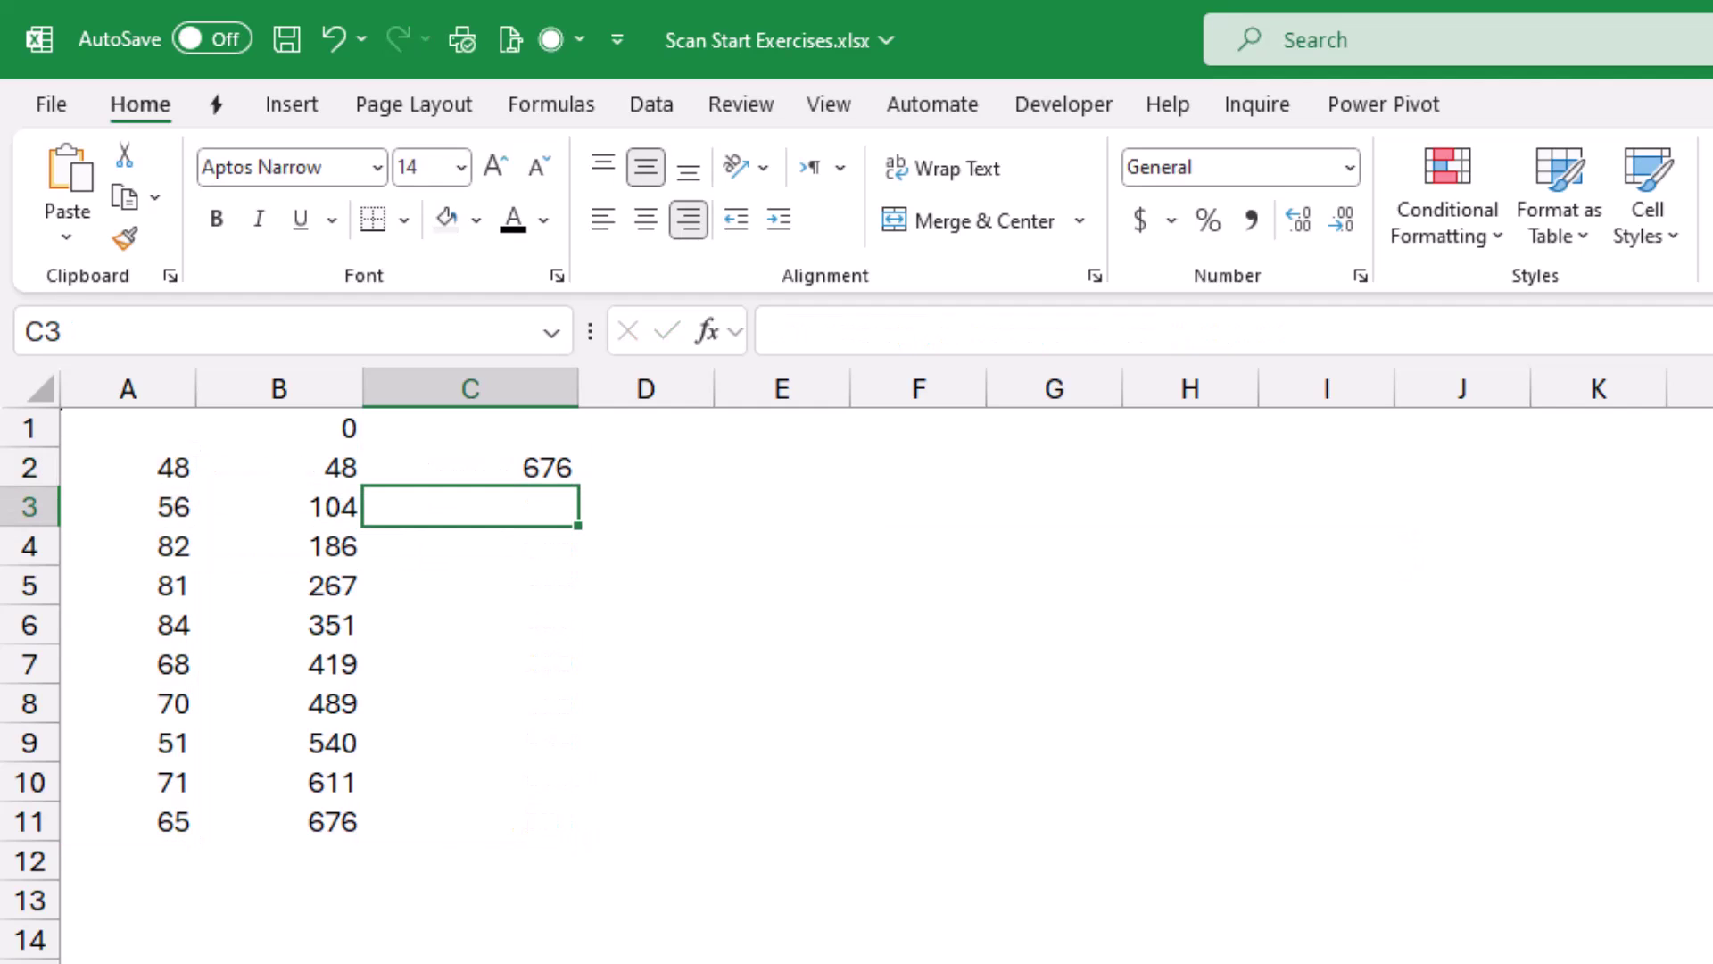
click(279, 820)
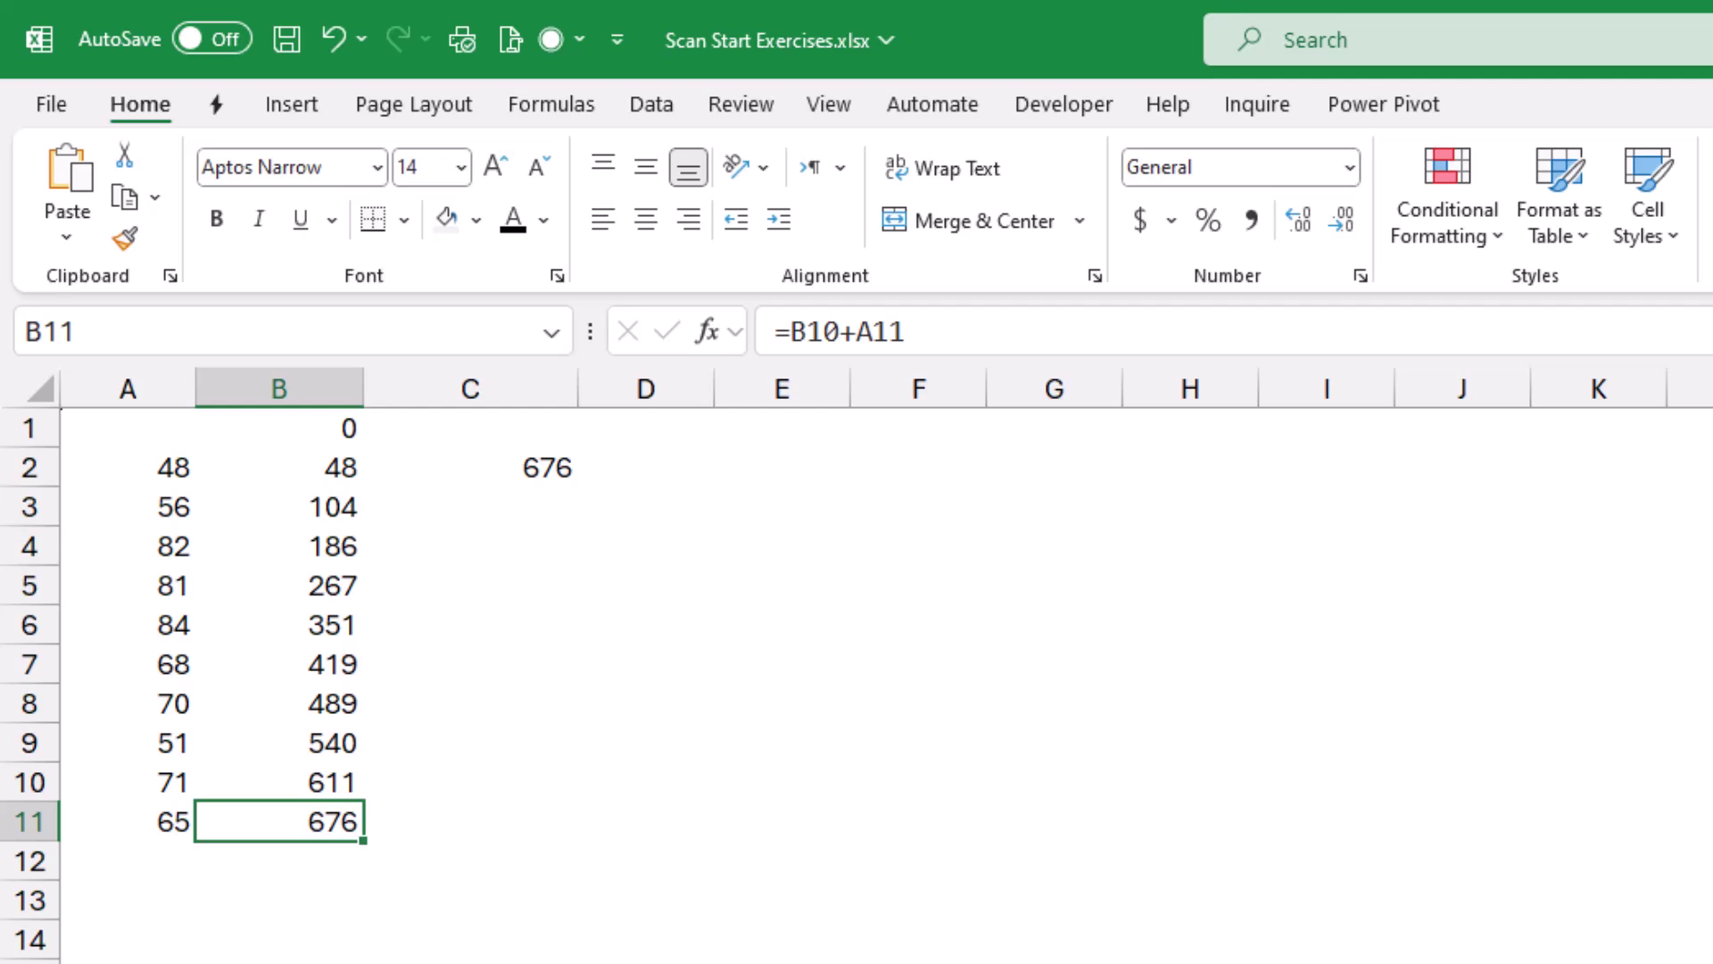
click(471, 467)
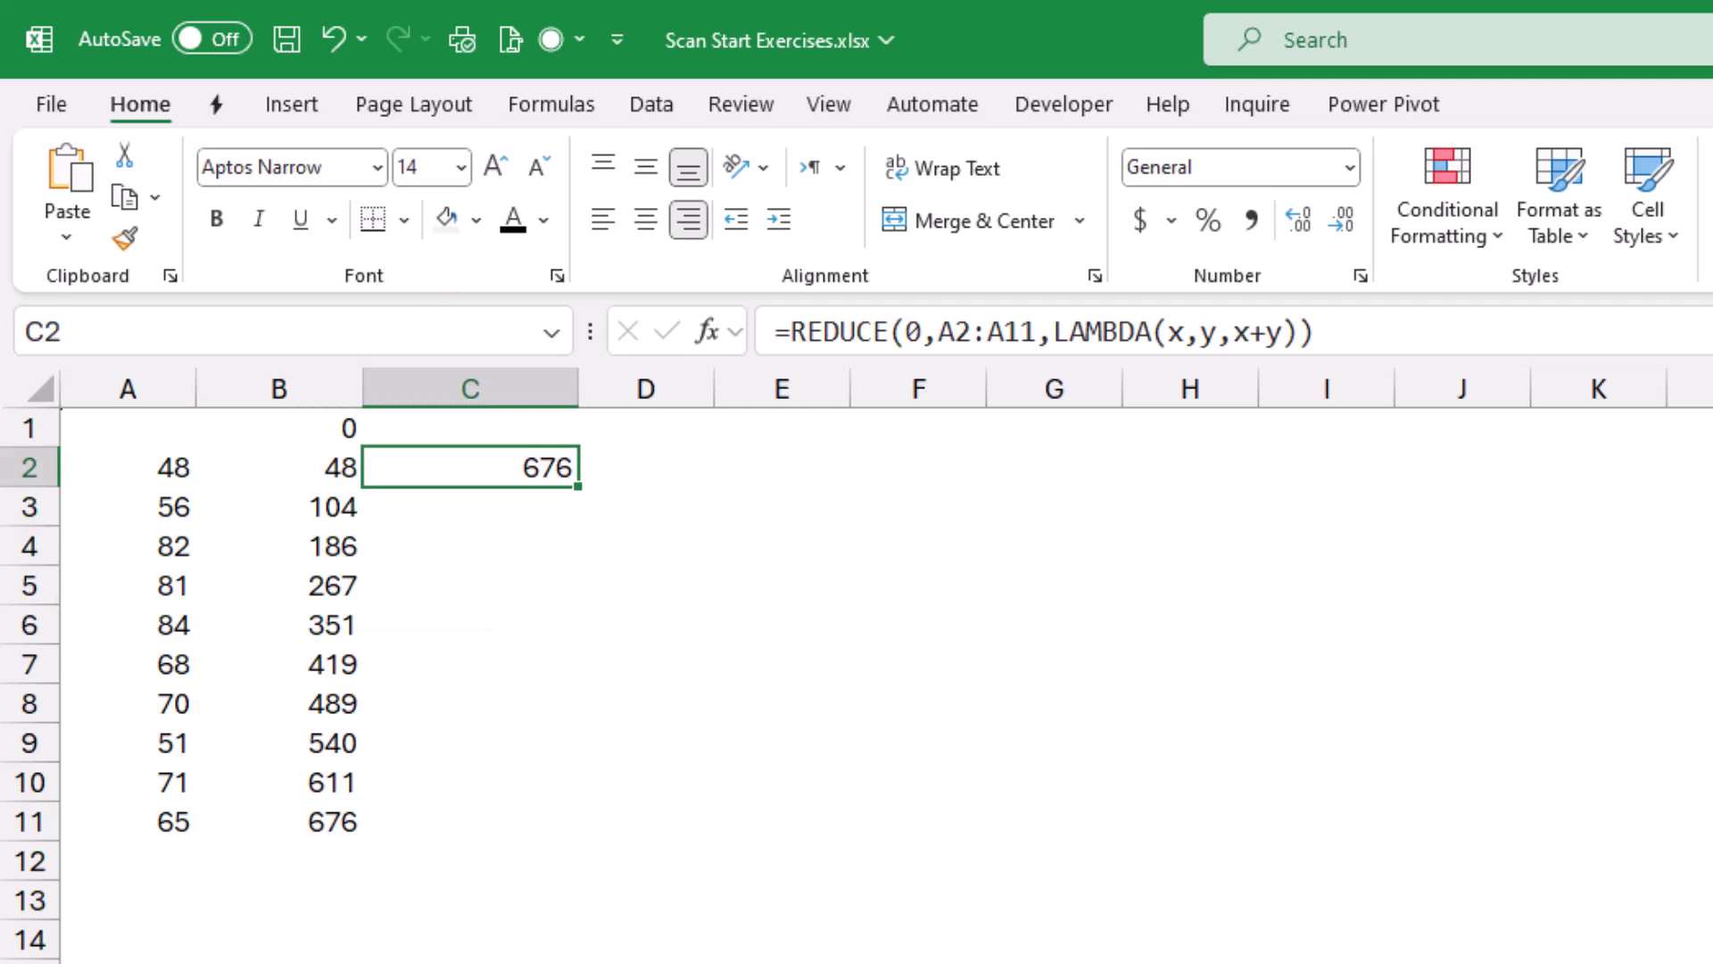
On the Region, Manager and Sales sheet, begin a SCAN formula in F1 with "" as initial value and A1:A16 as the array.
key(ctrl+Page_Down)
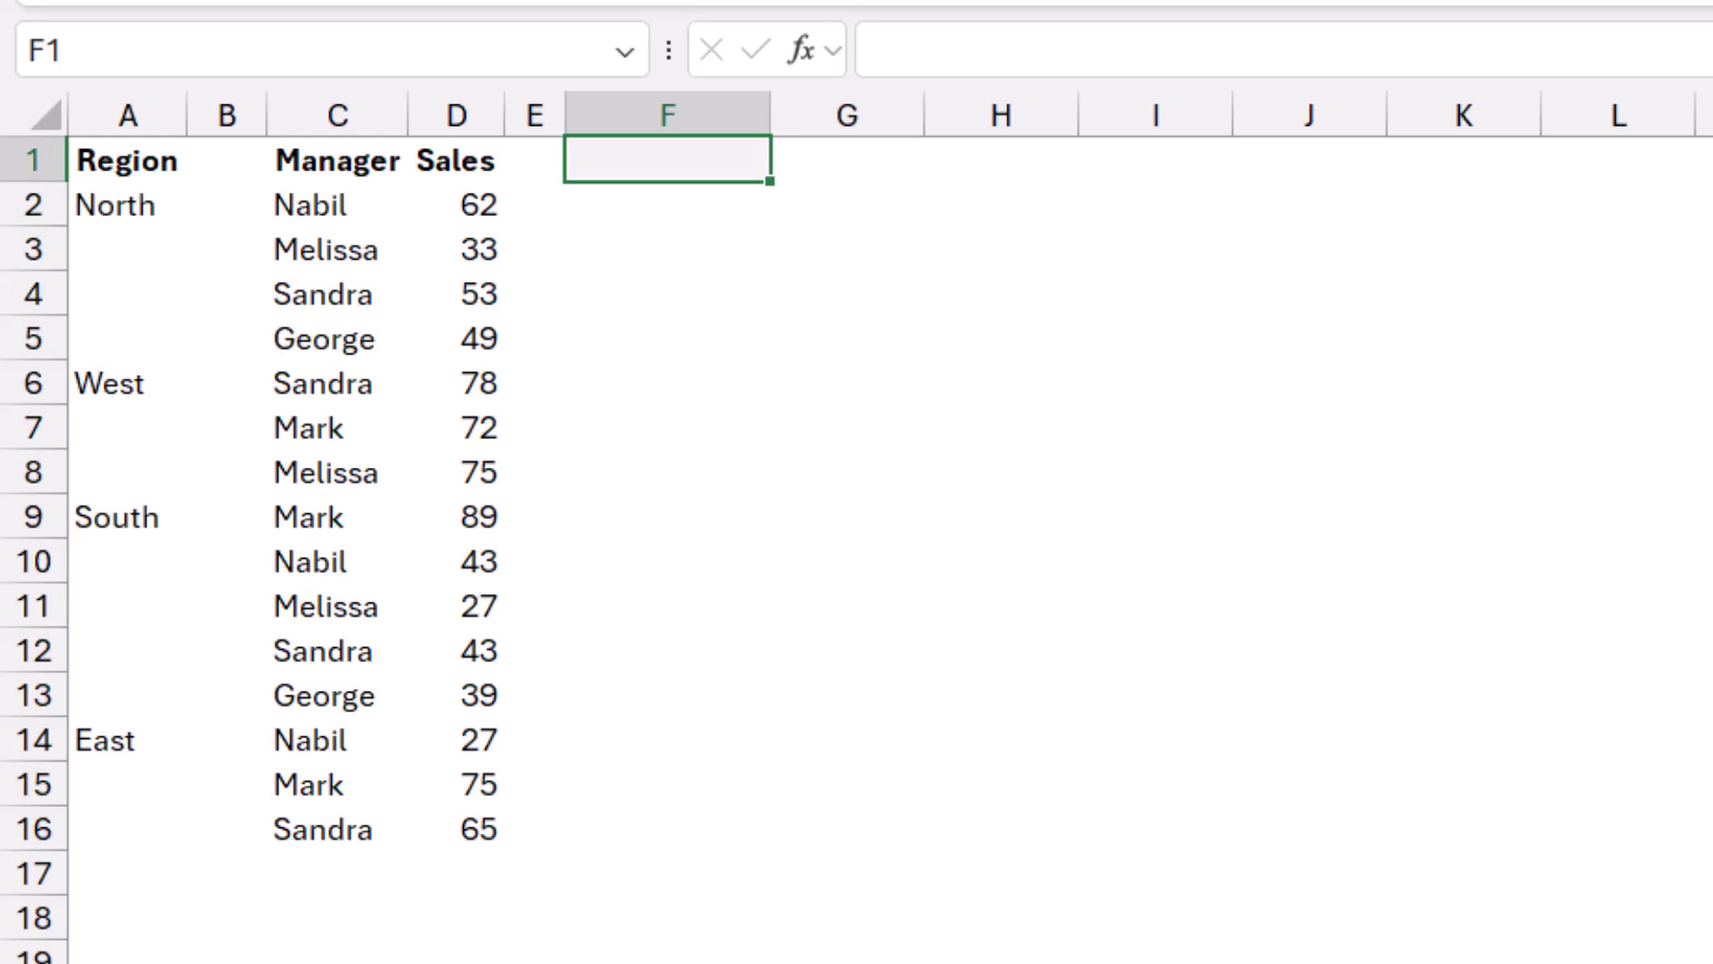
click(128, 249)
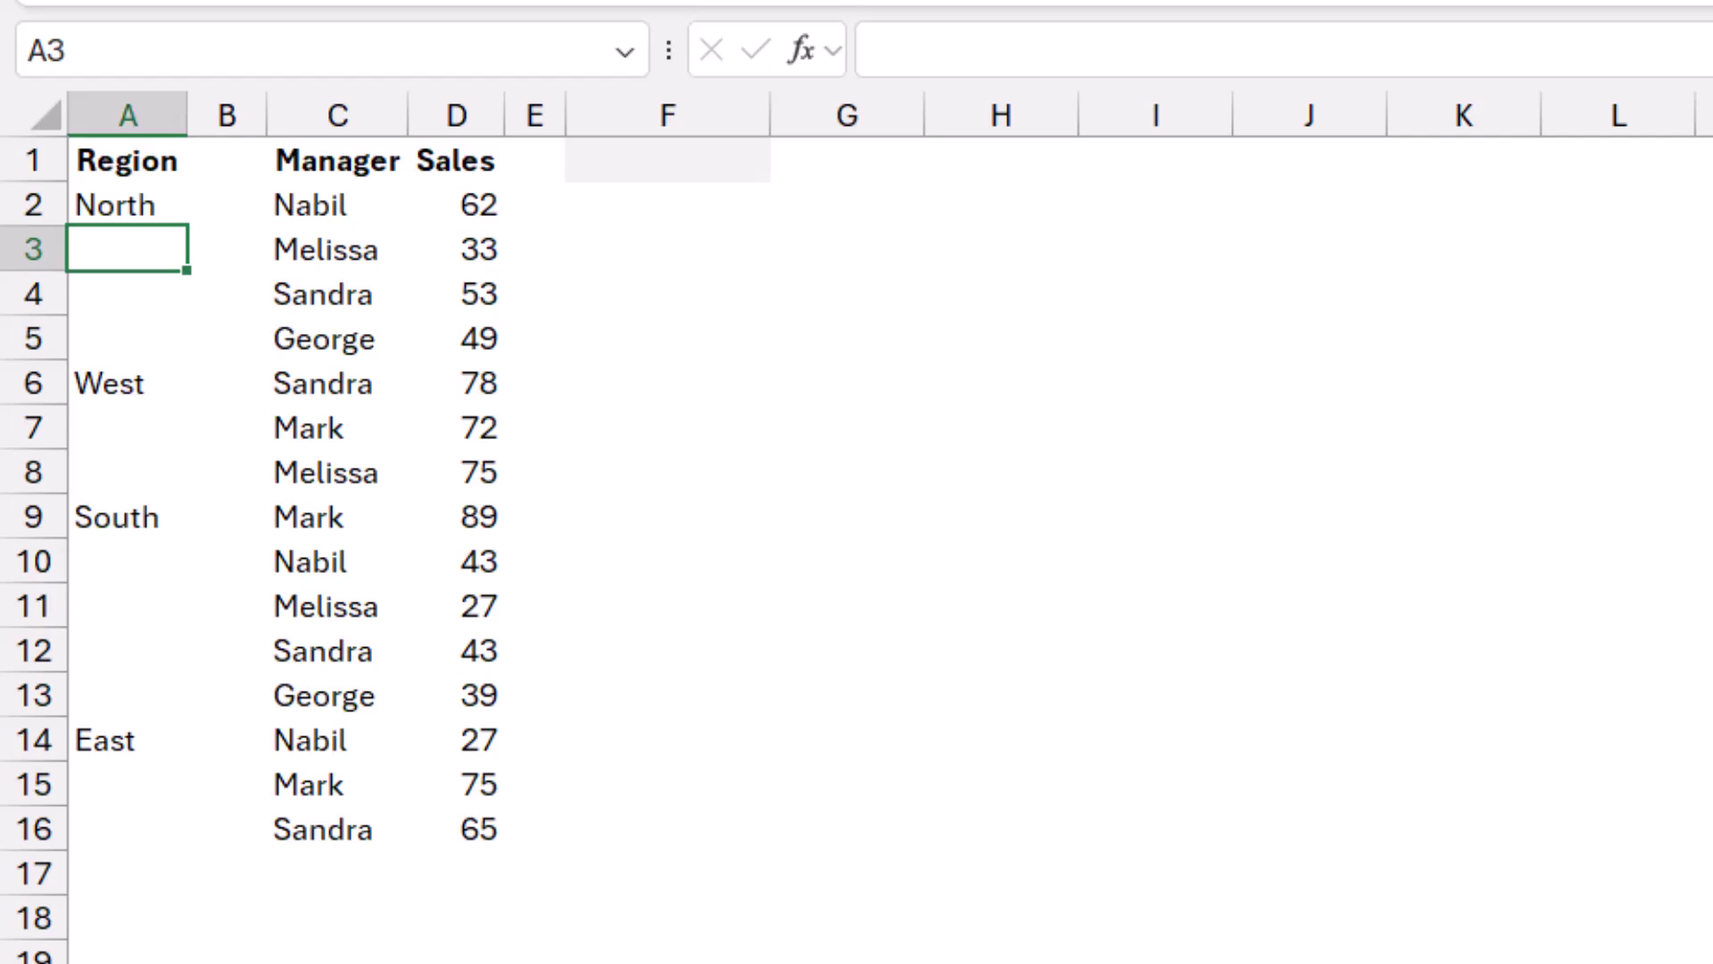
key(ctrl+Down)
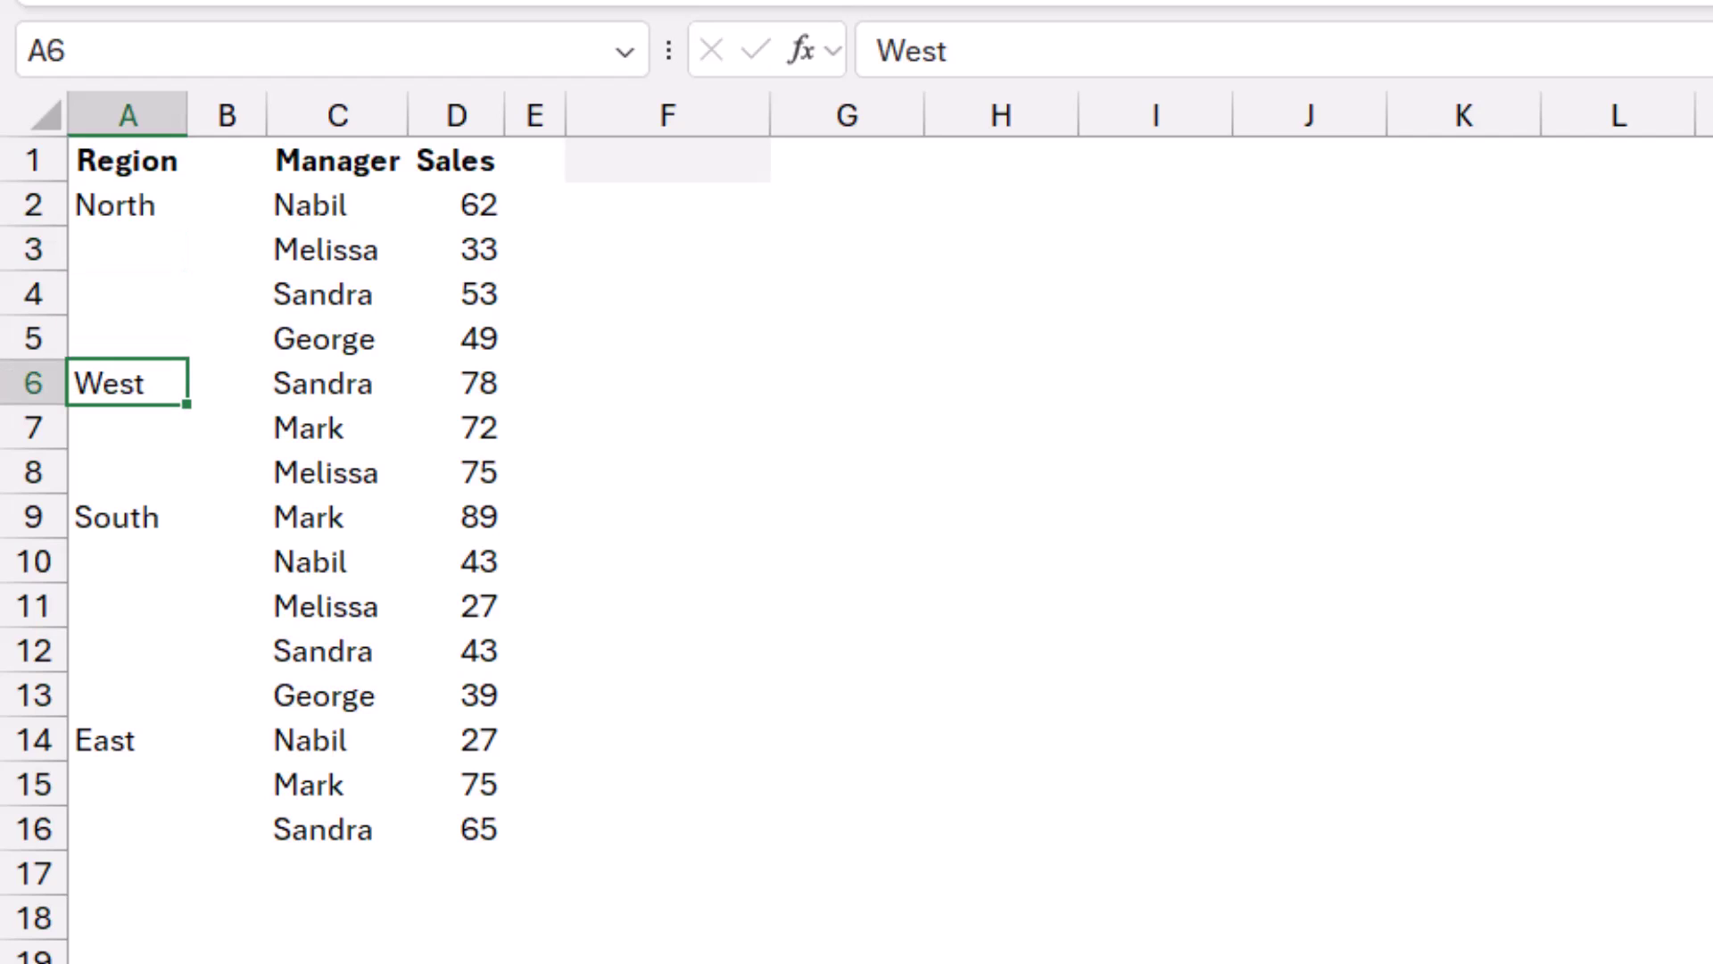
click(668, 159)
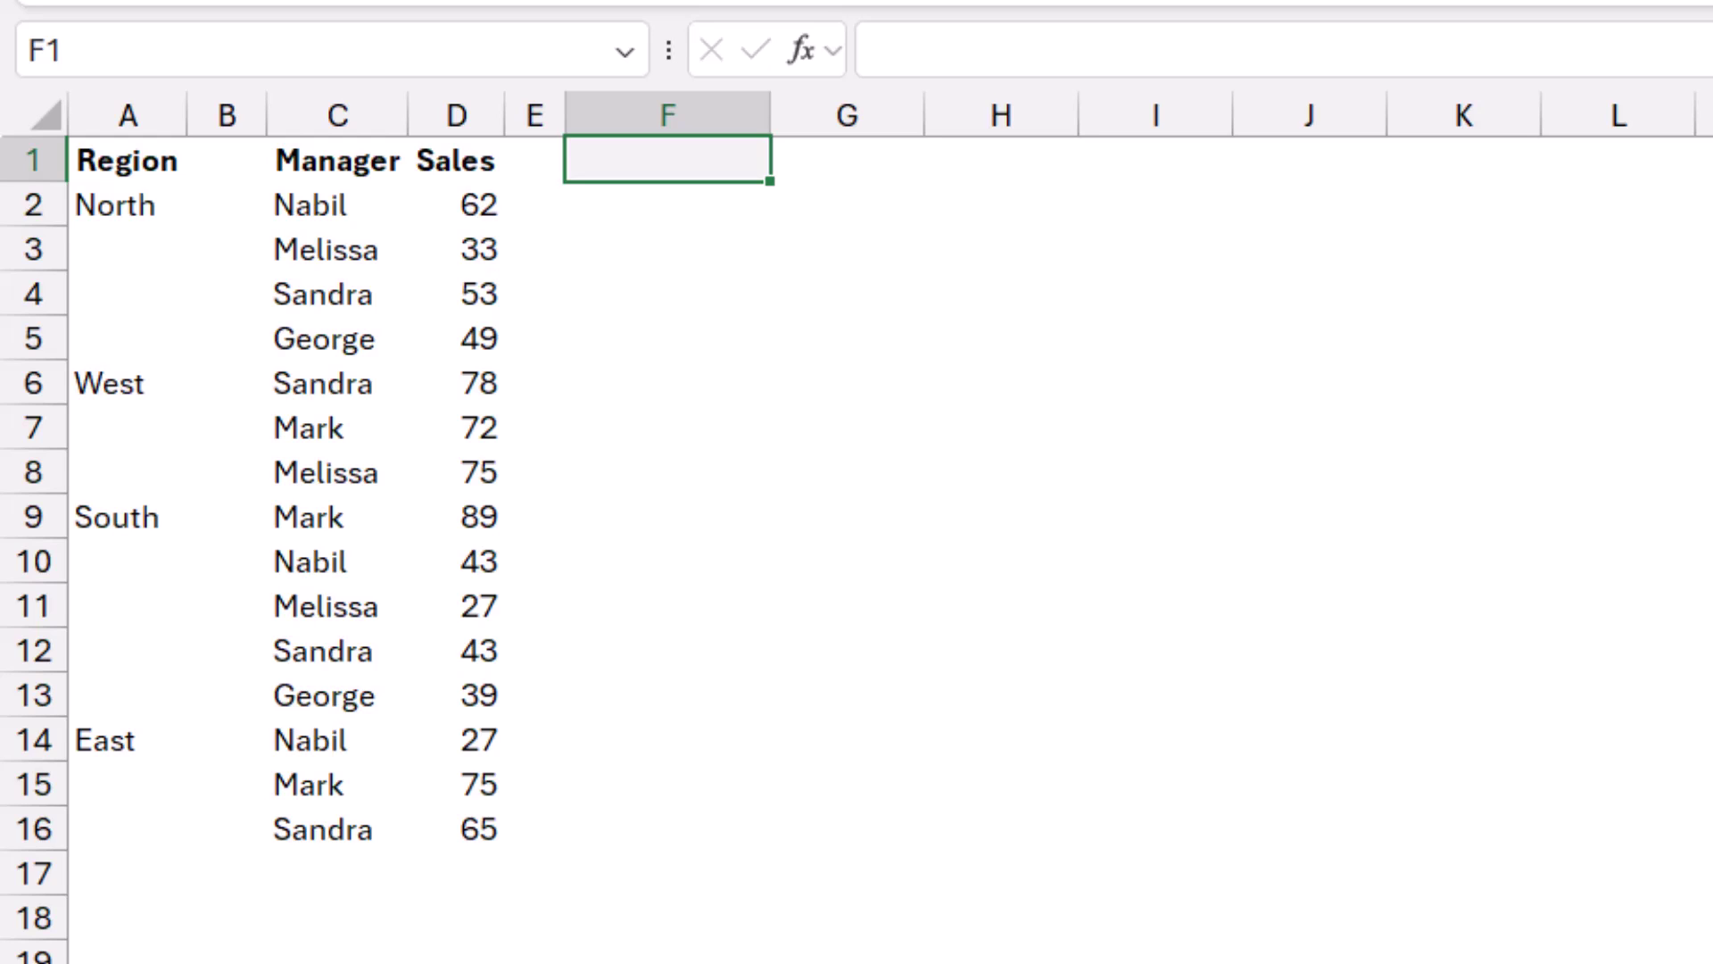
text(=scan)
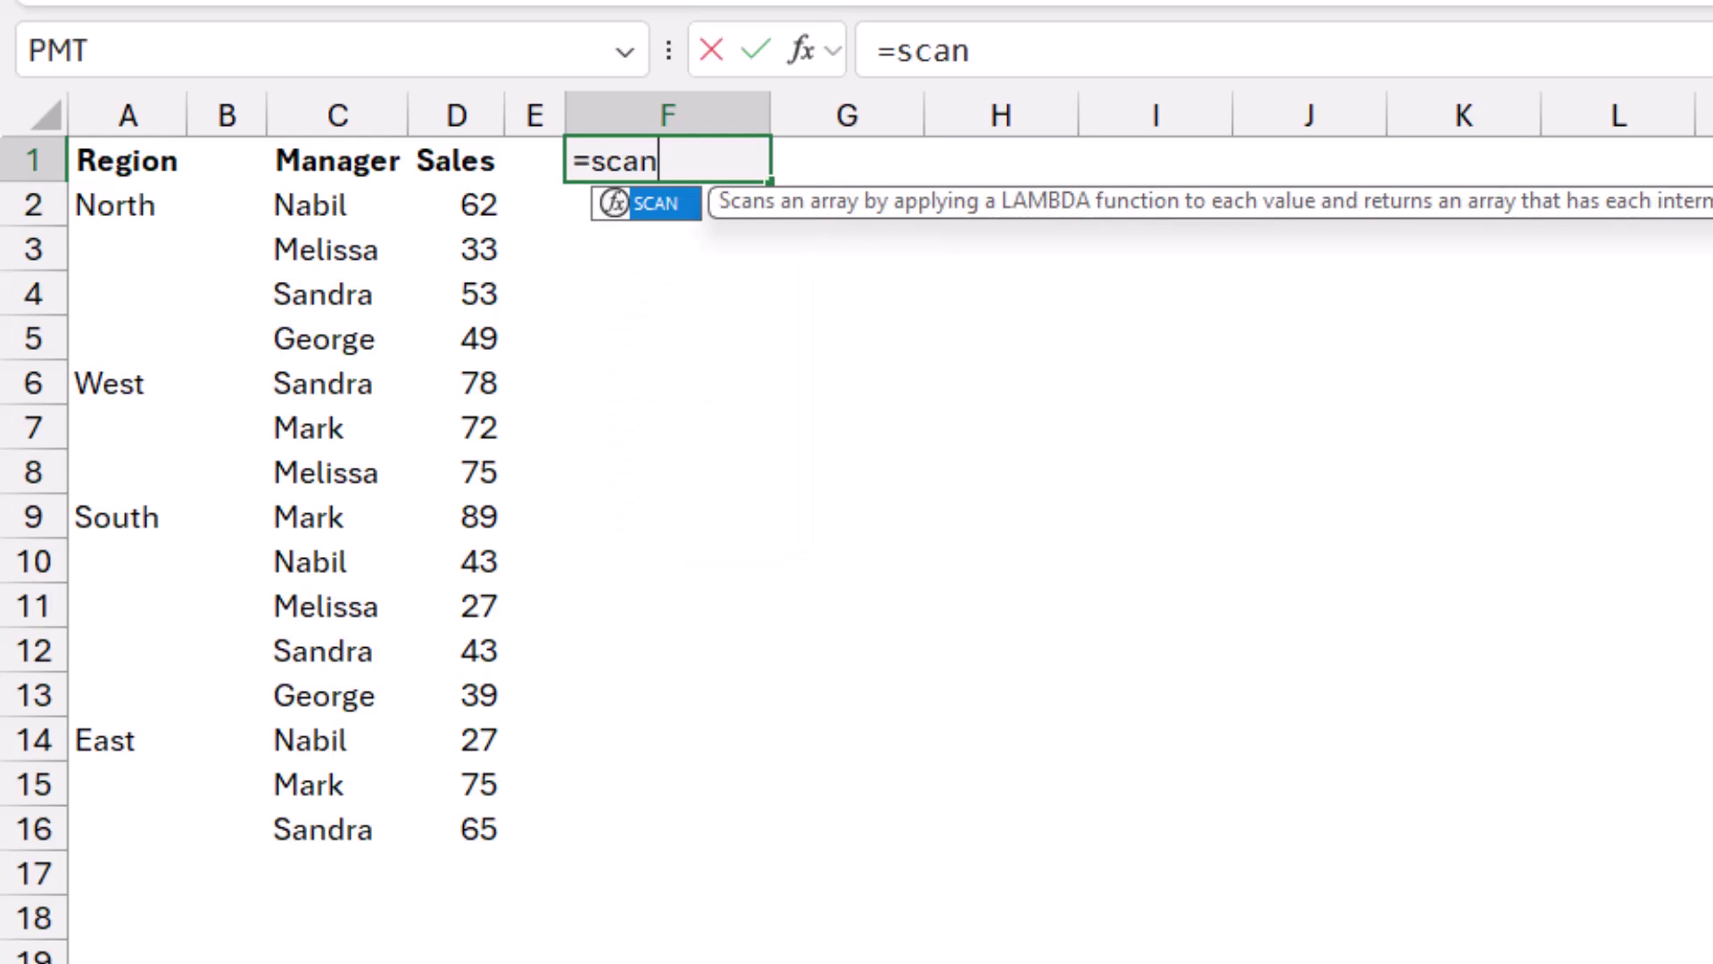
key(Tab)
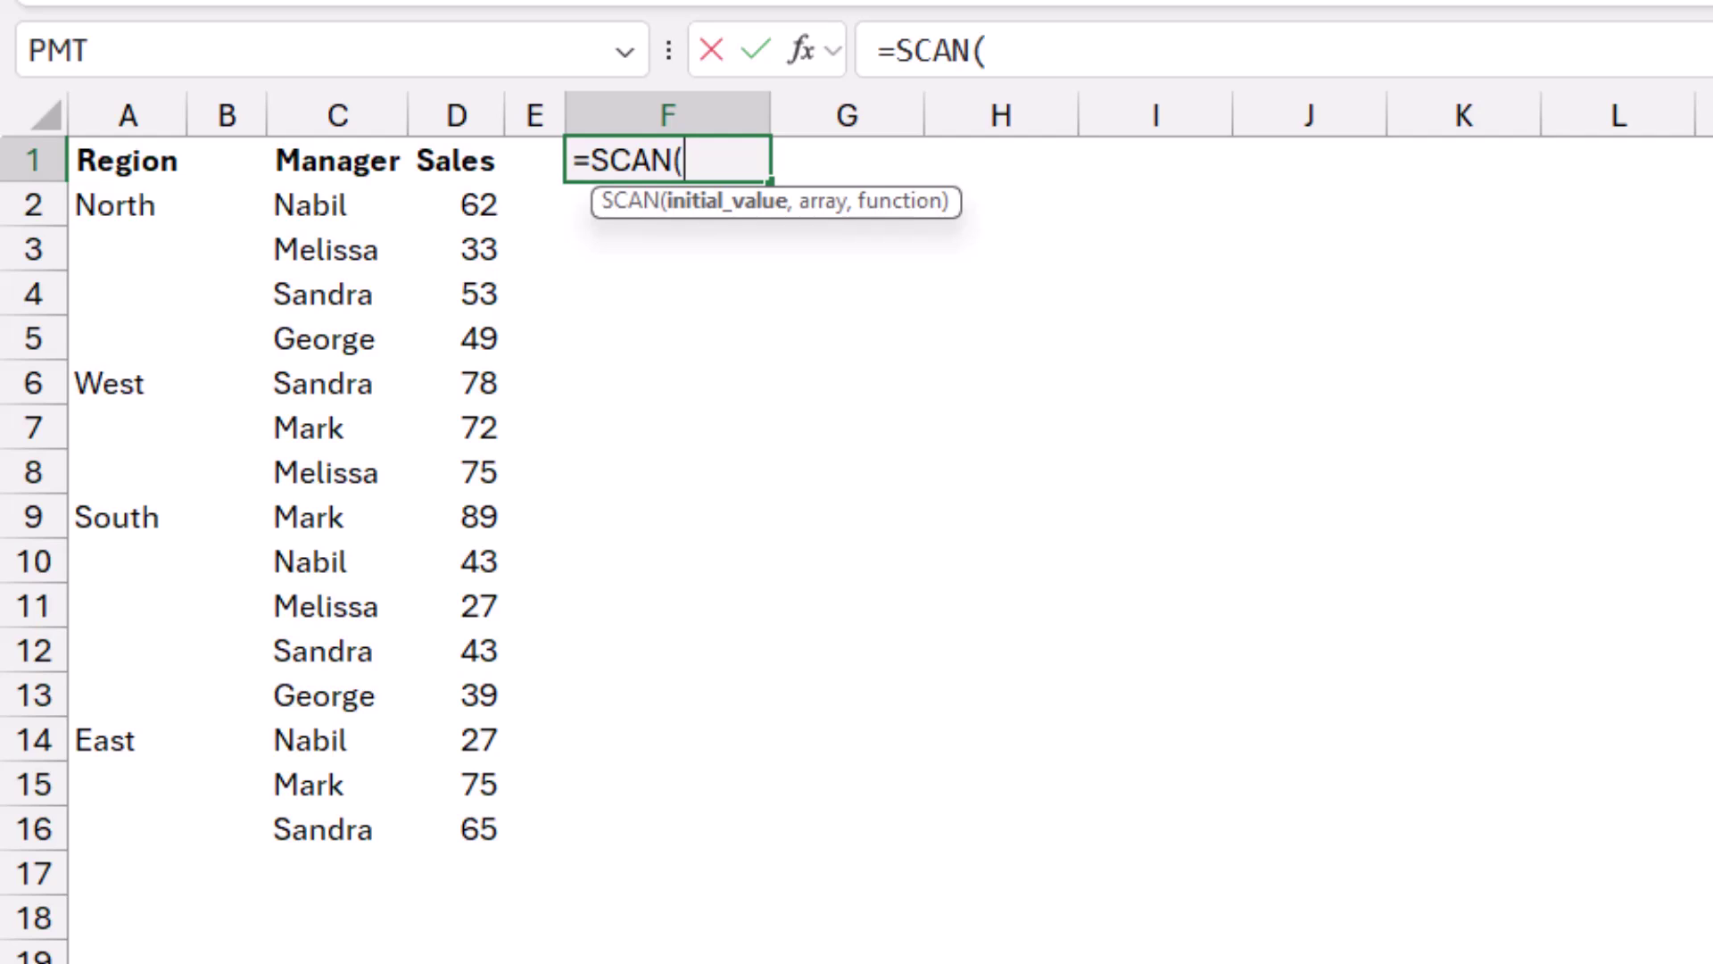
text("",)
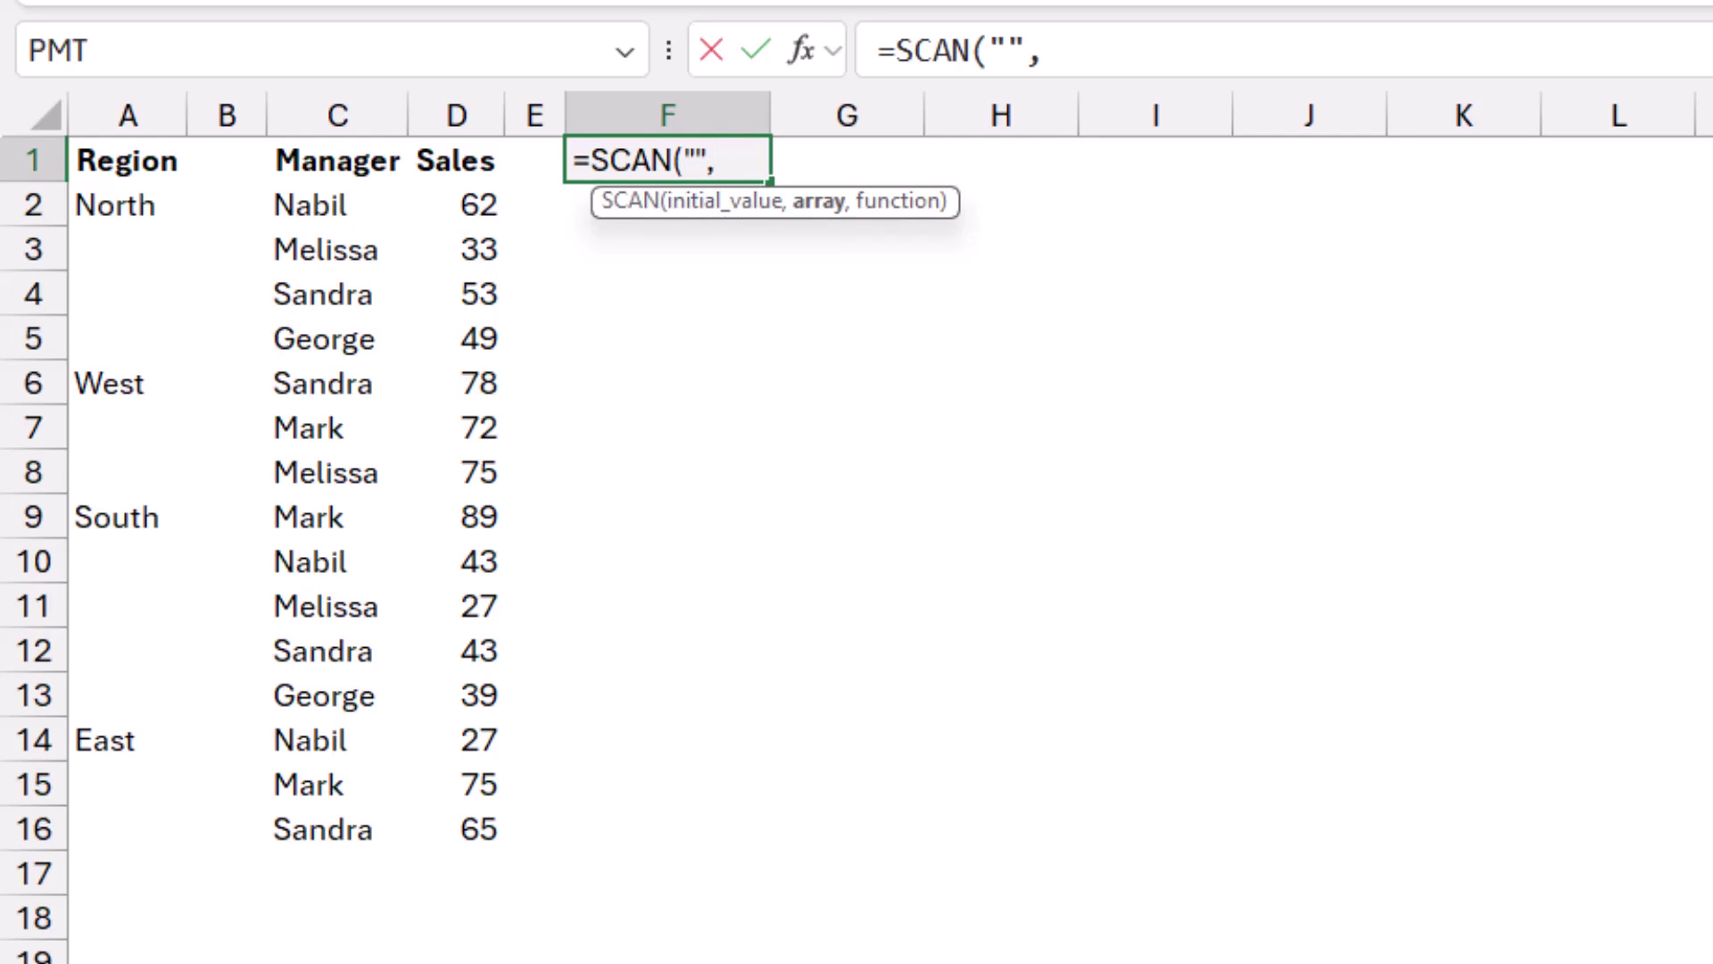
drag(125, 160, 179, 844)
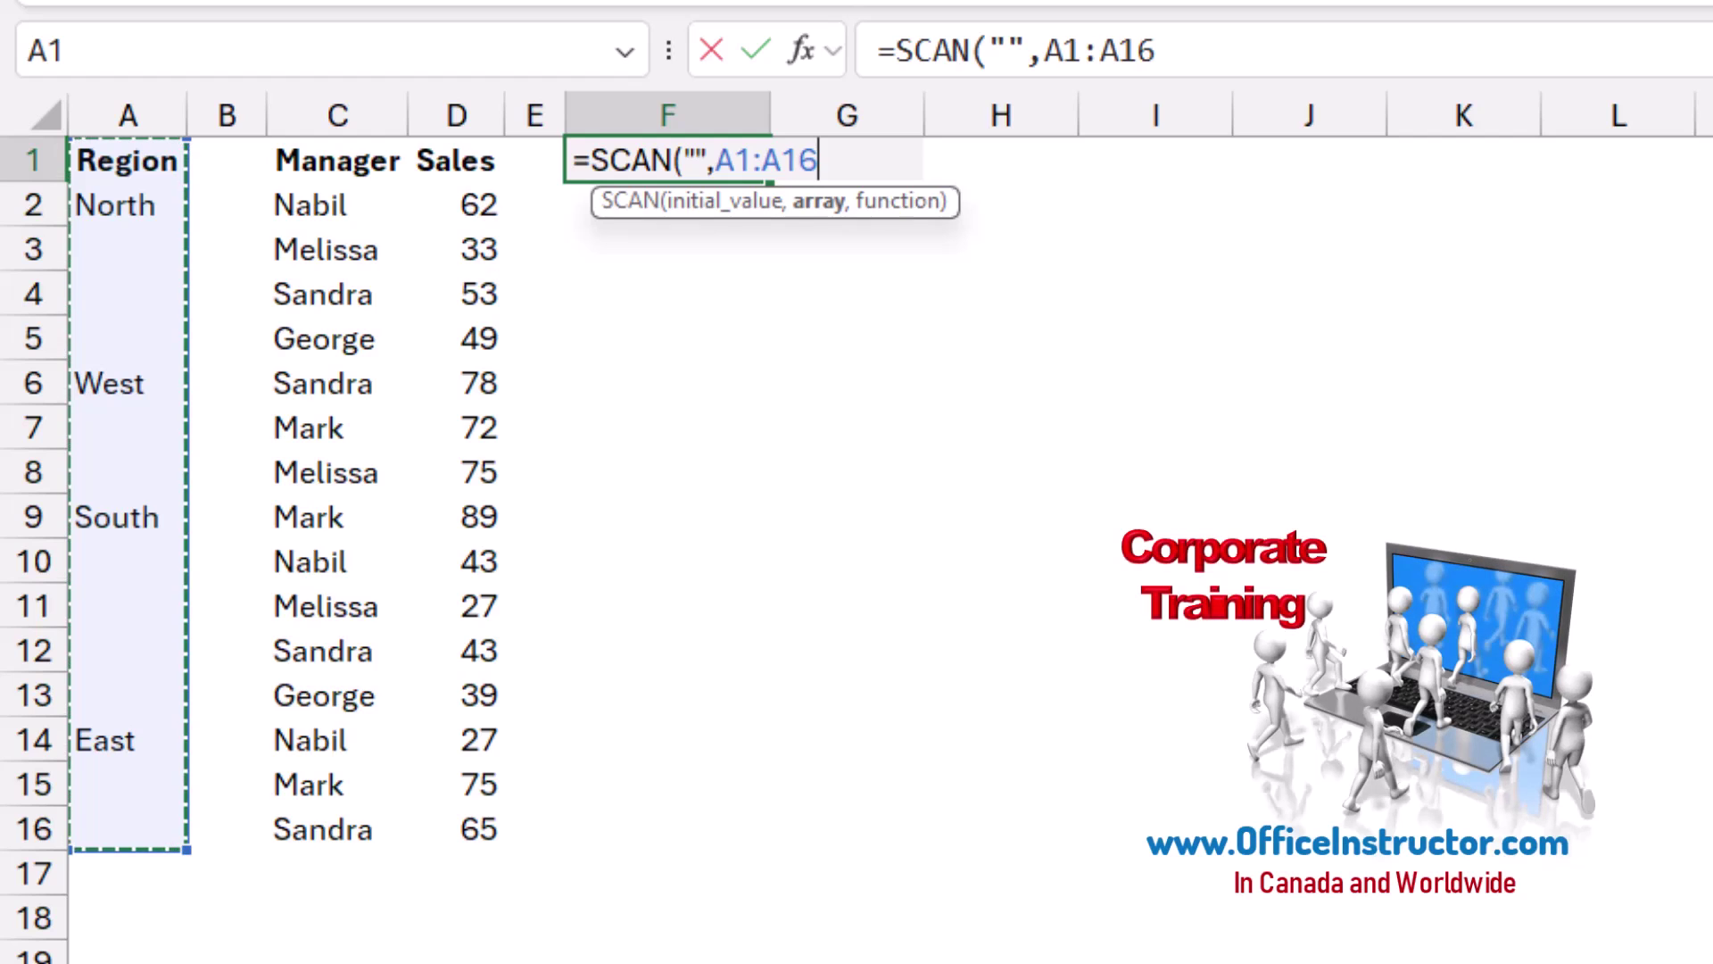
text(,)
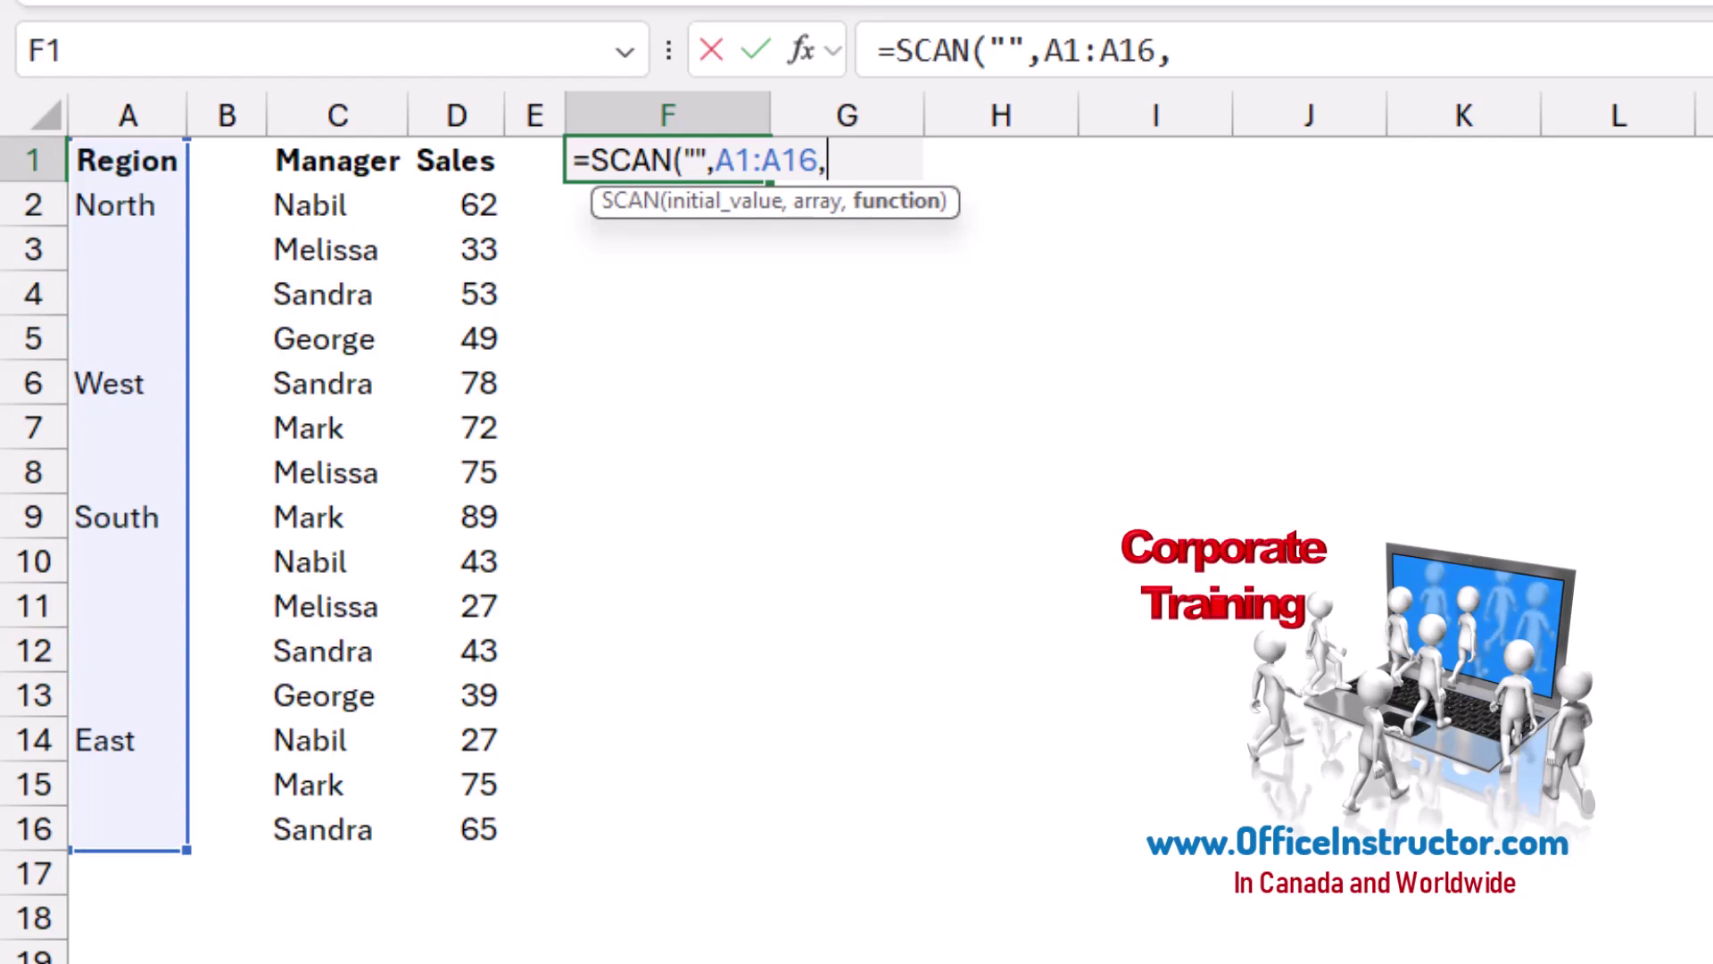
Add a LAMBDA with parameters x and y as the function of the SCAN formula in F1.
text(lamb)
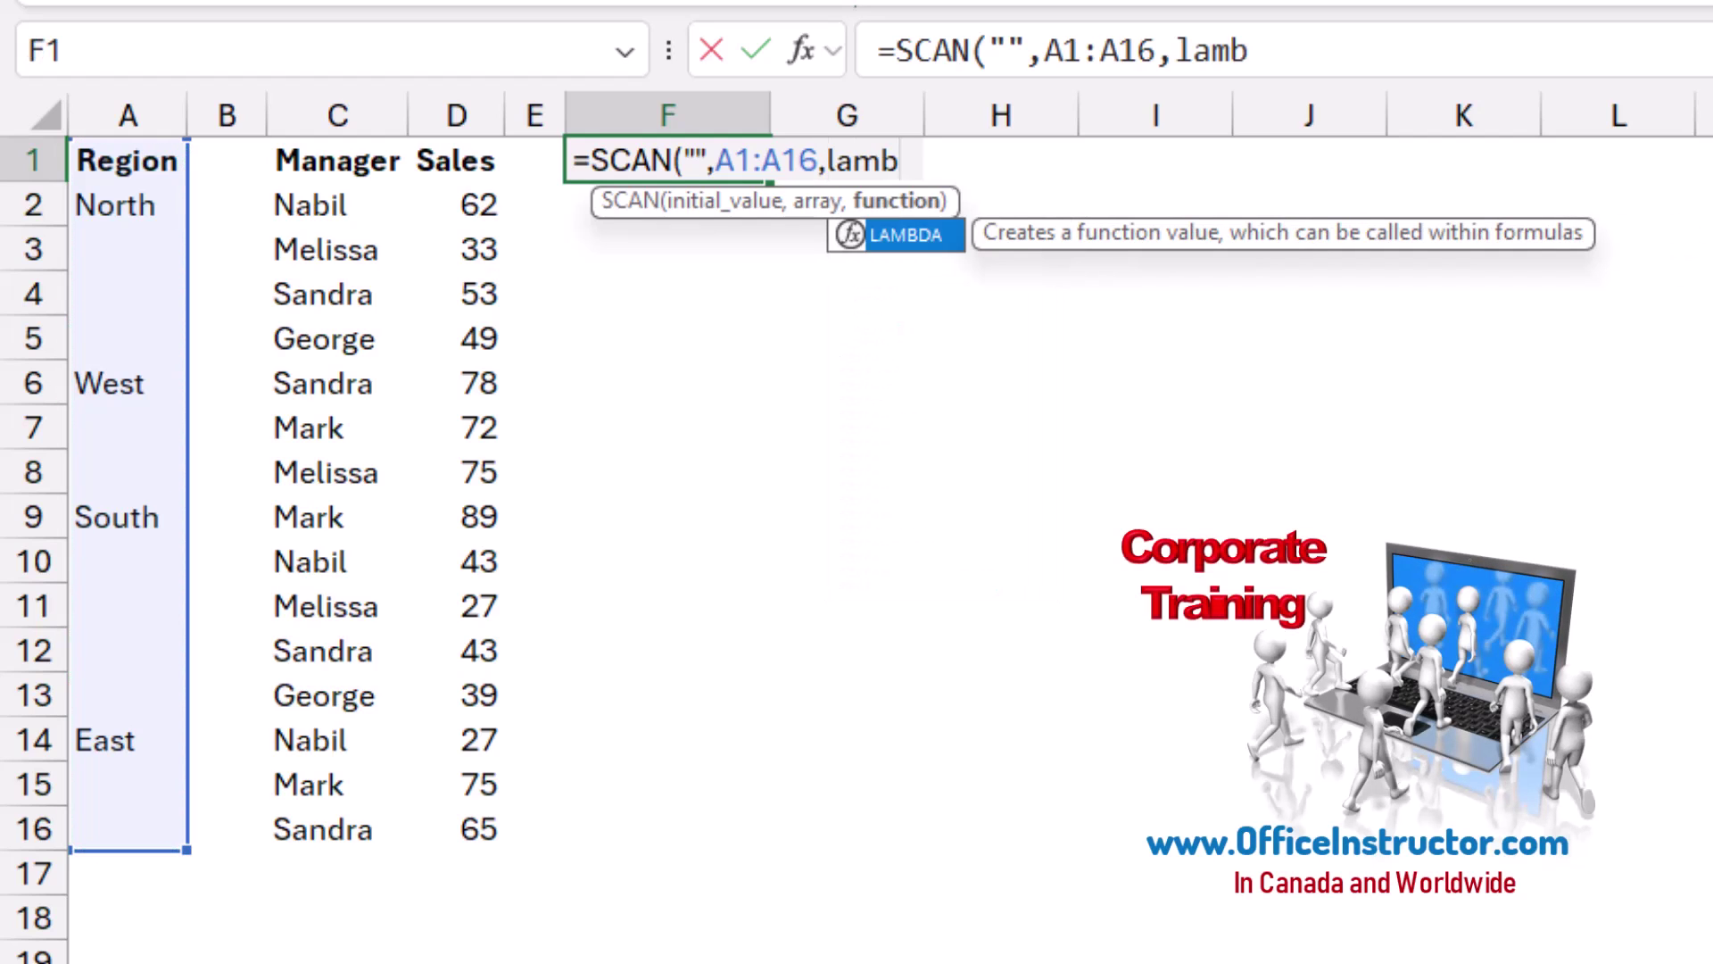
text(da)
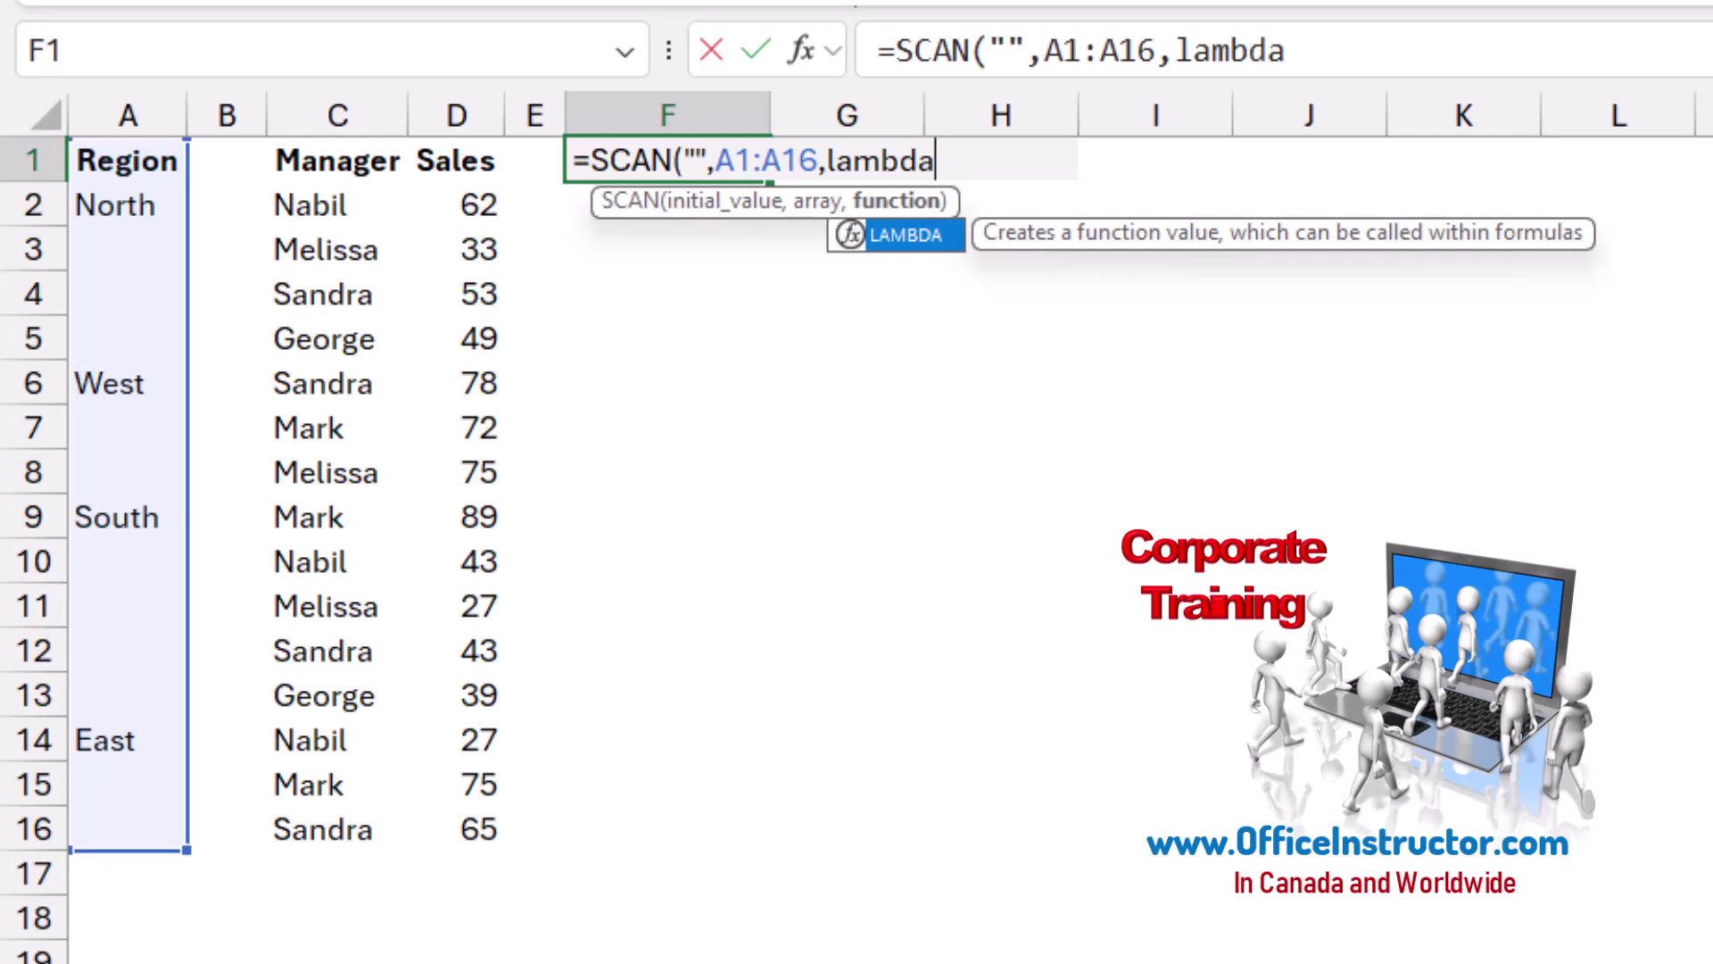
text(()
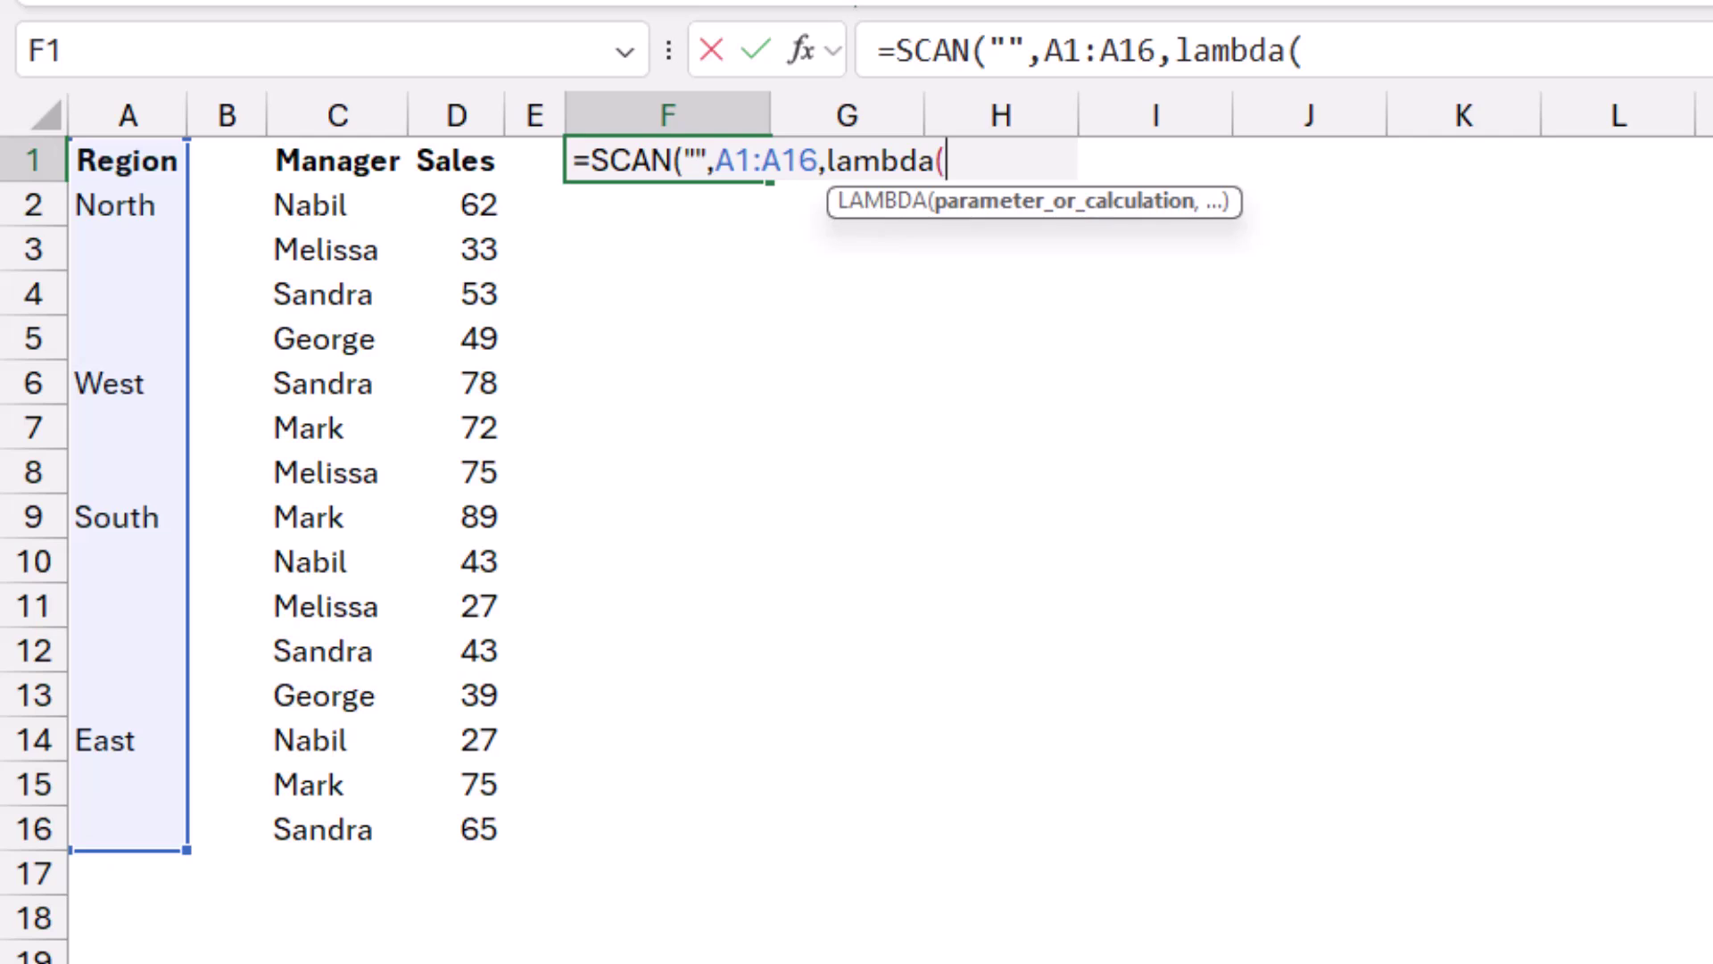
text(x,y)
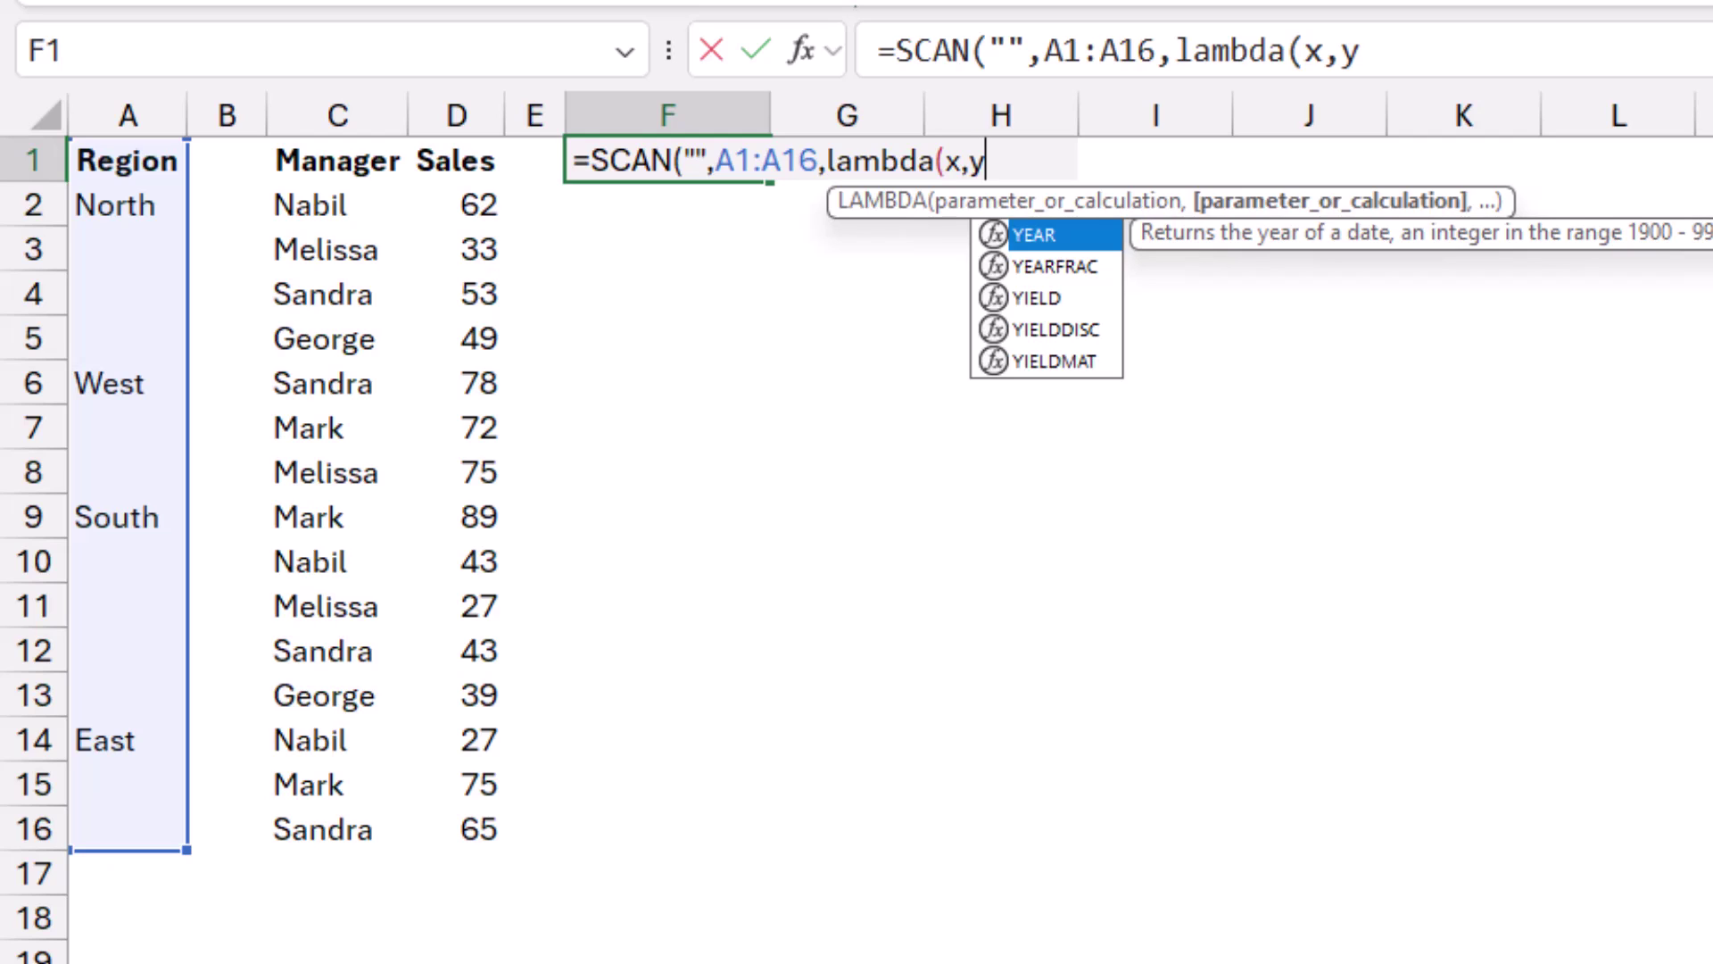
Complete the LAMBDA in F1 with IF(y="",x,y) as its calculation and enter the formula.
text(,If)
key(Tab)
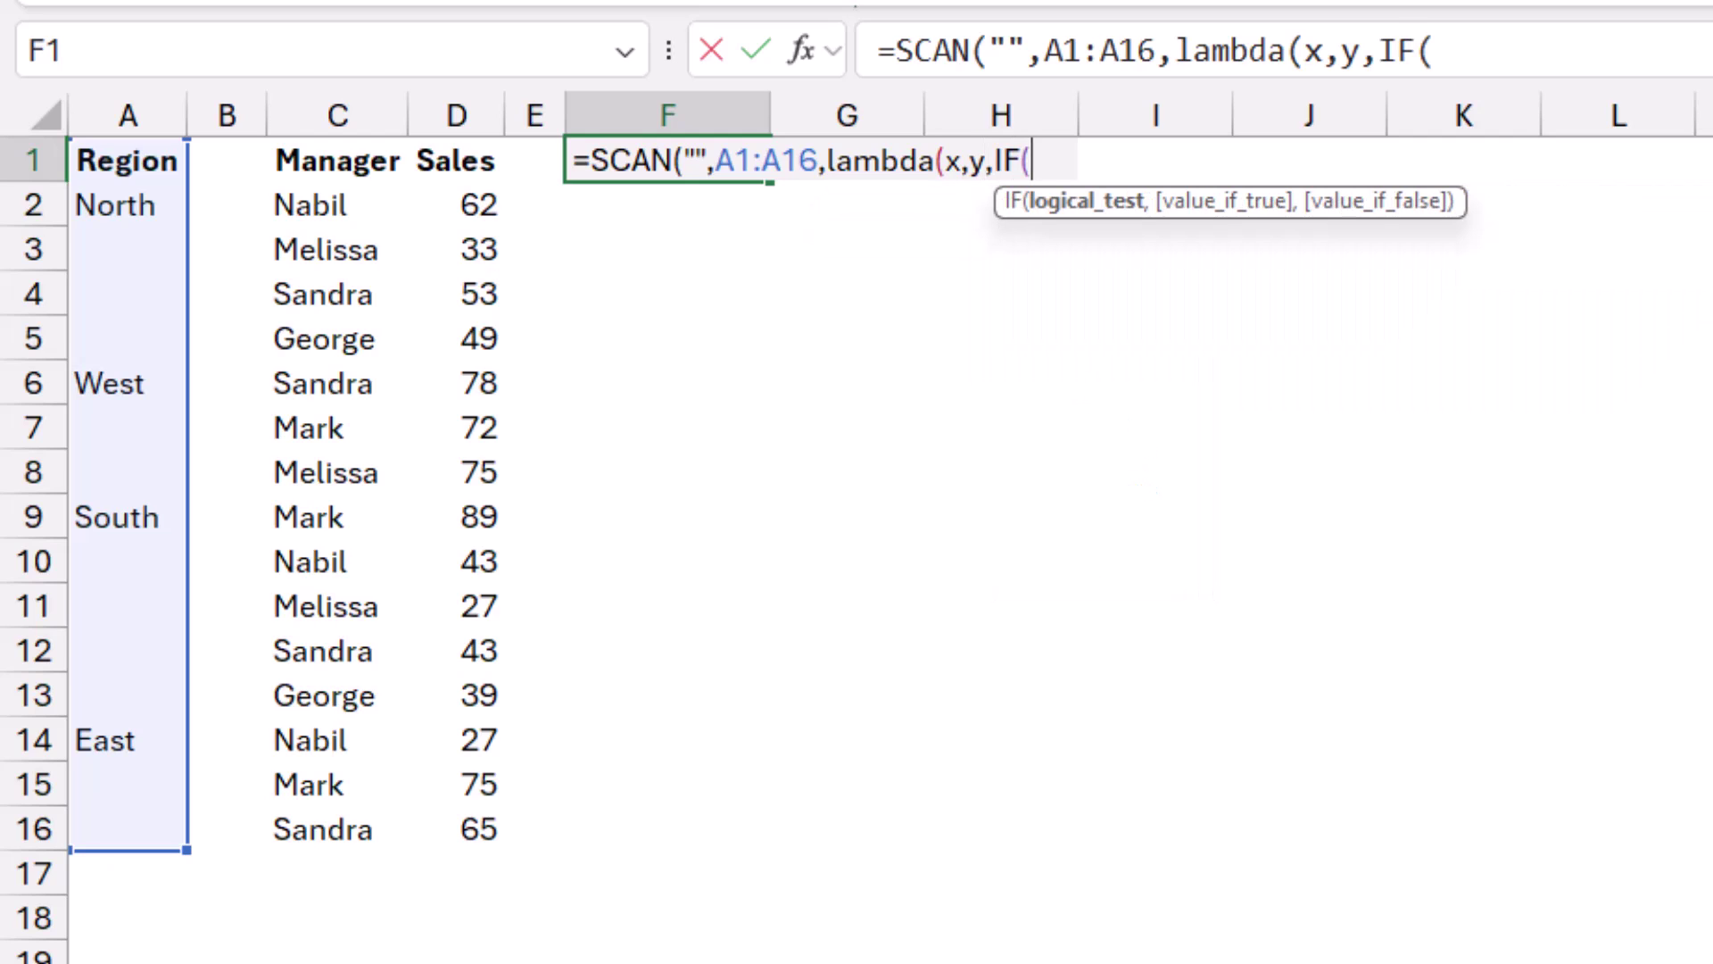
text(y)
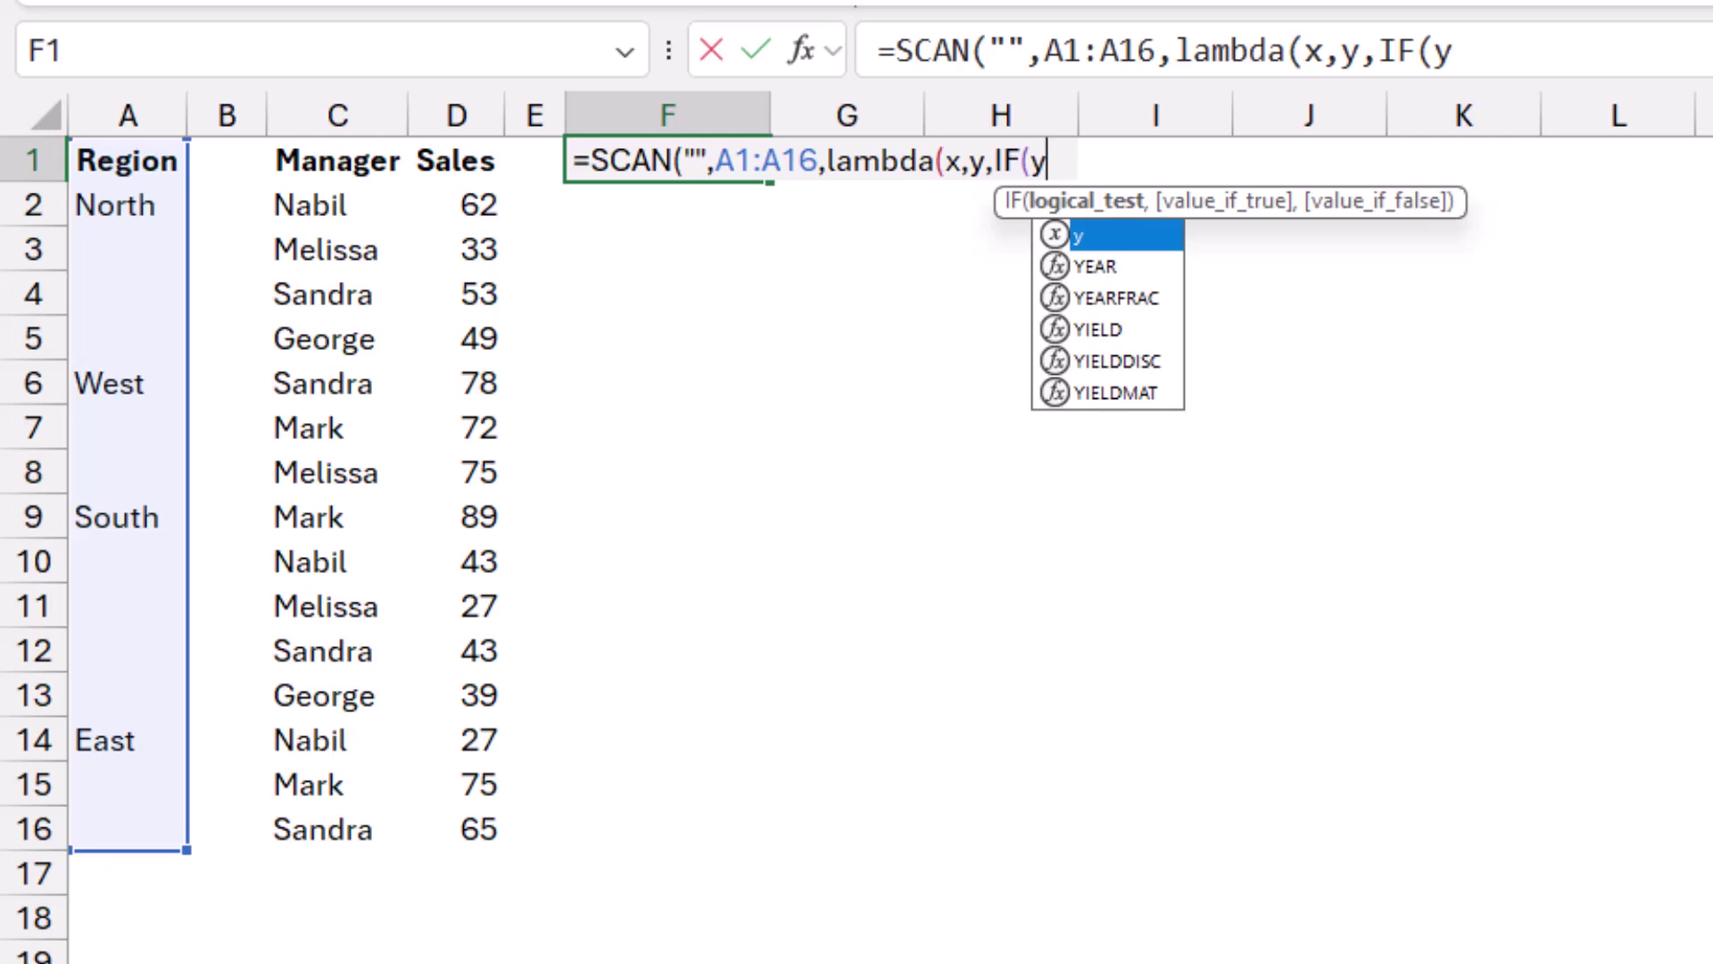
text(="")
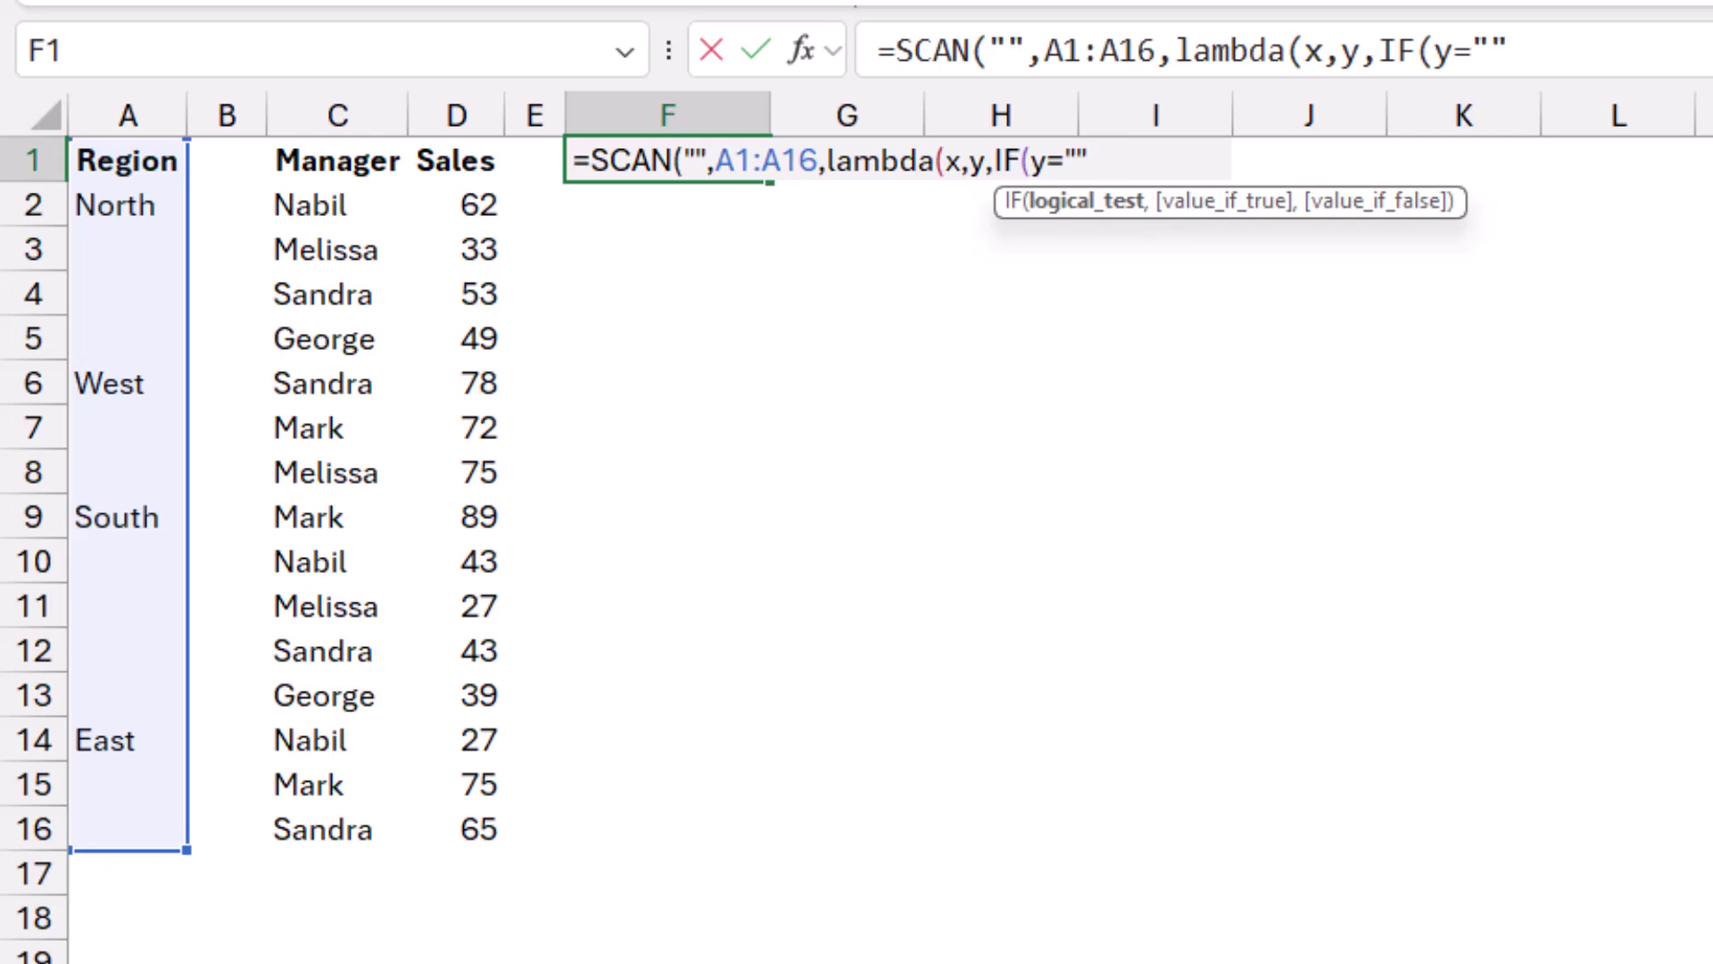
text(,x)
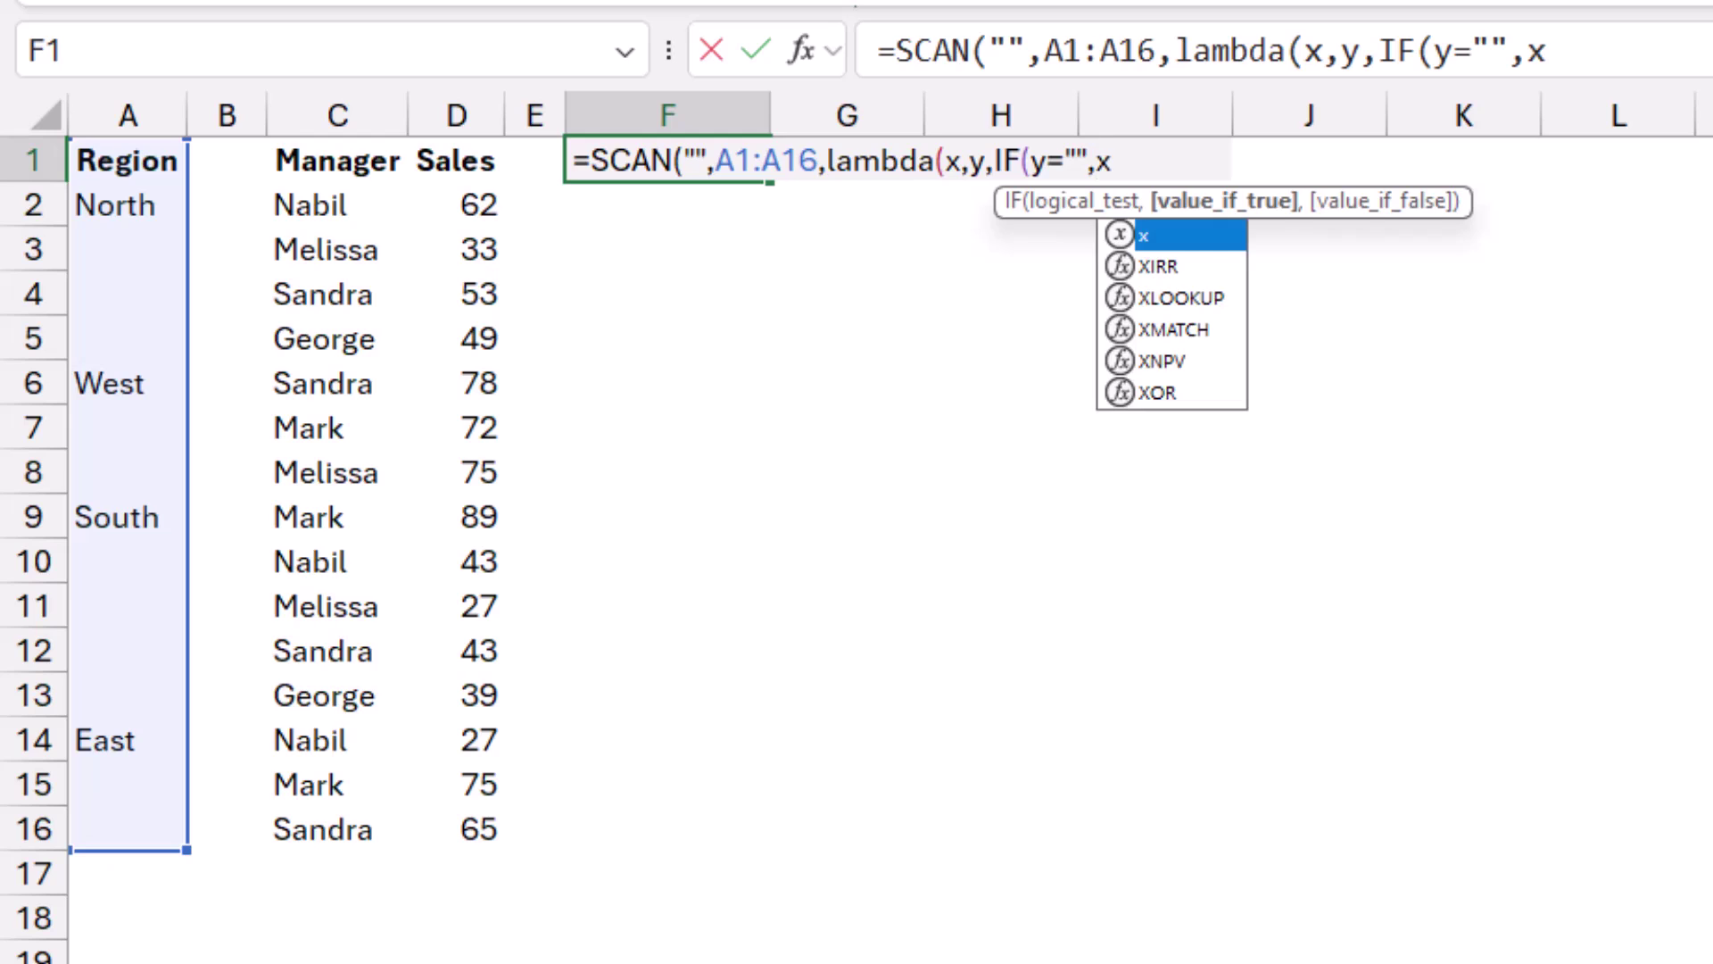
text(,)
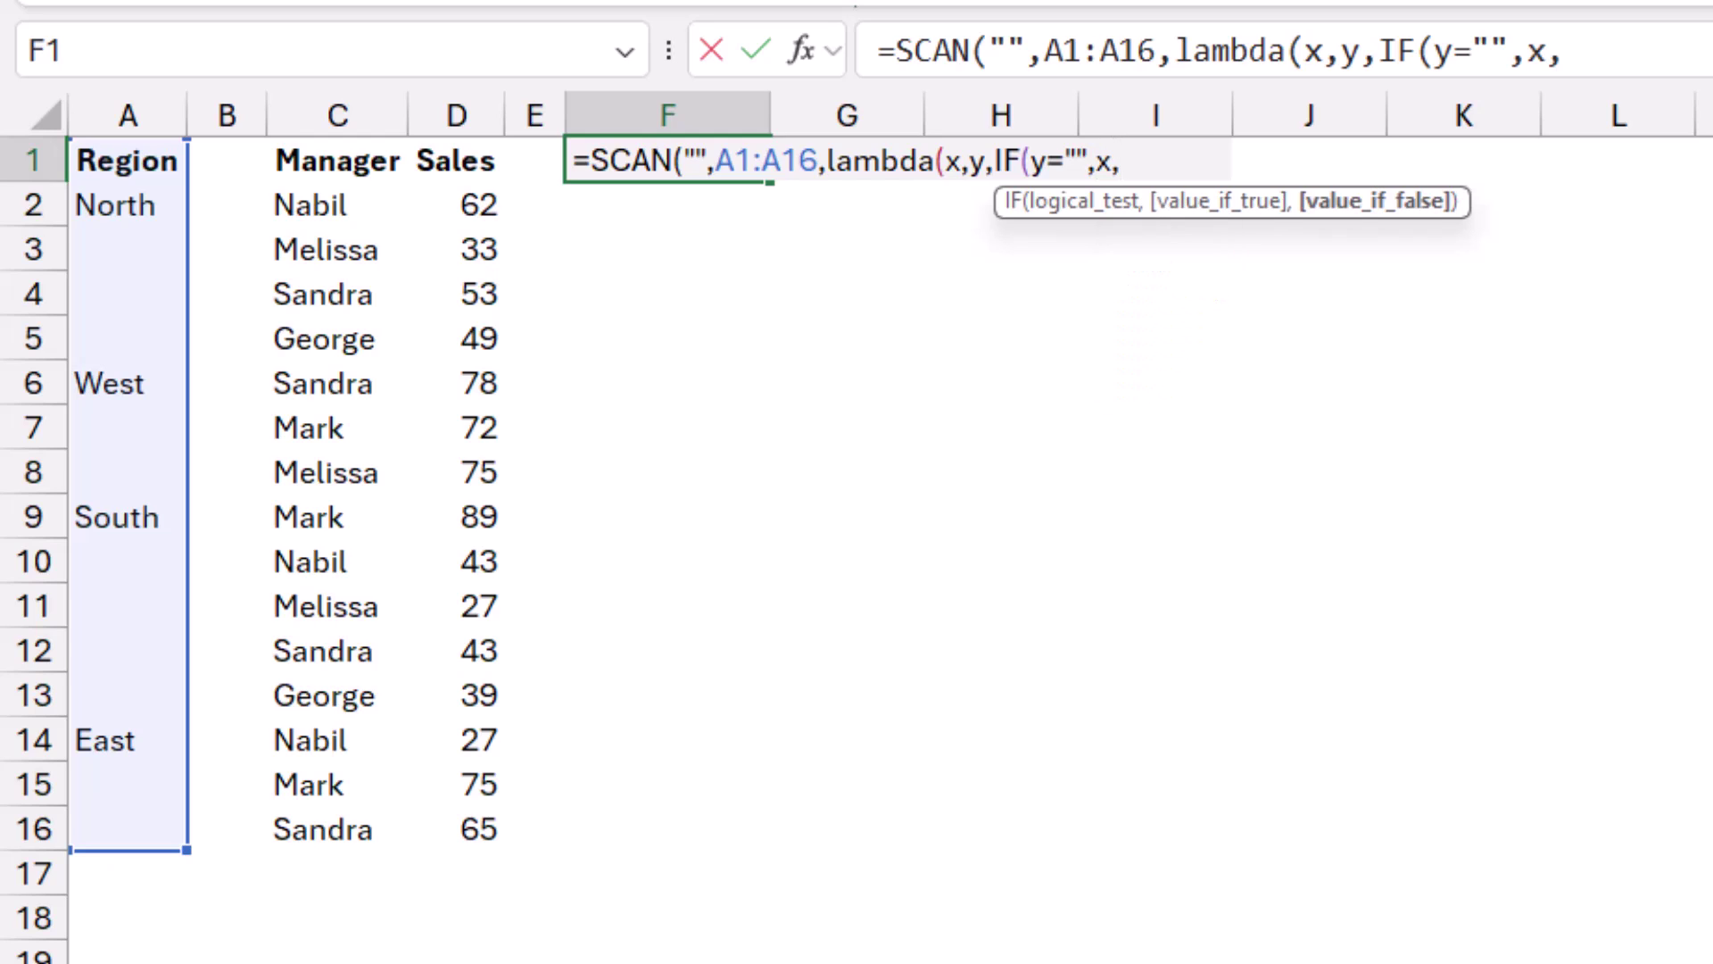
text(y)
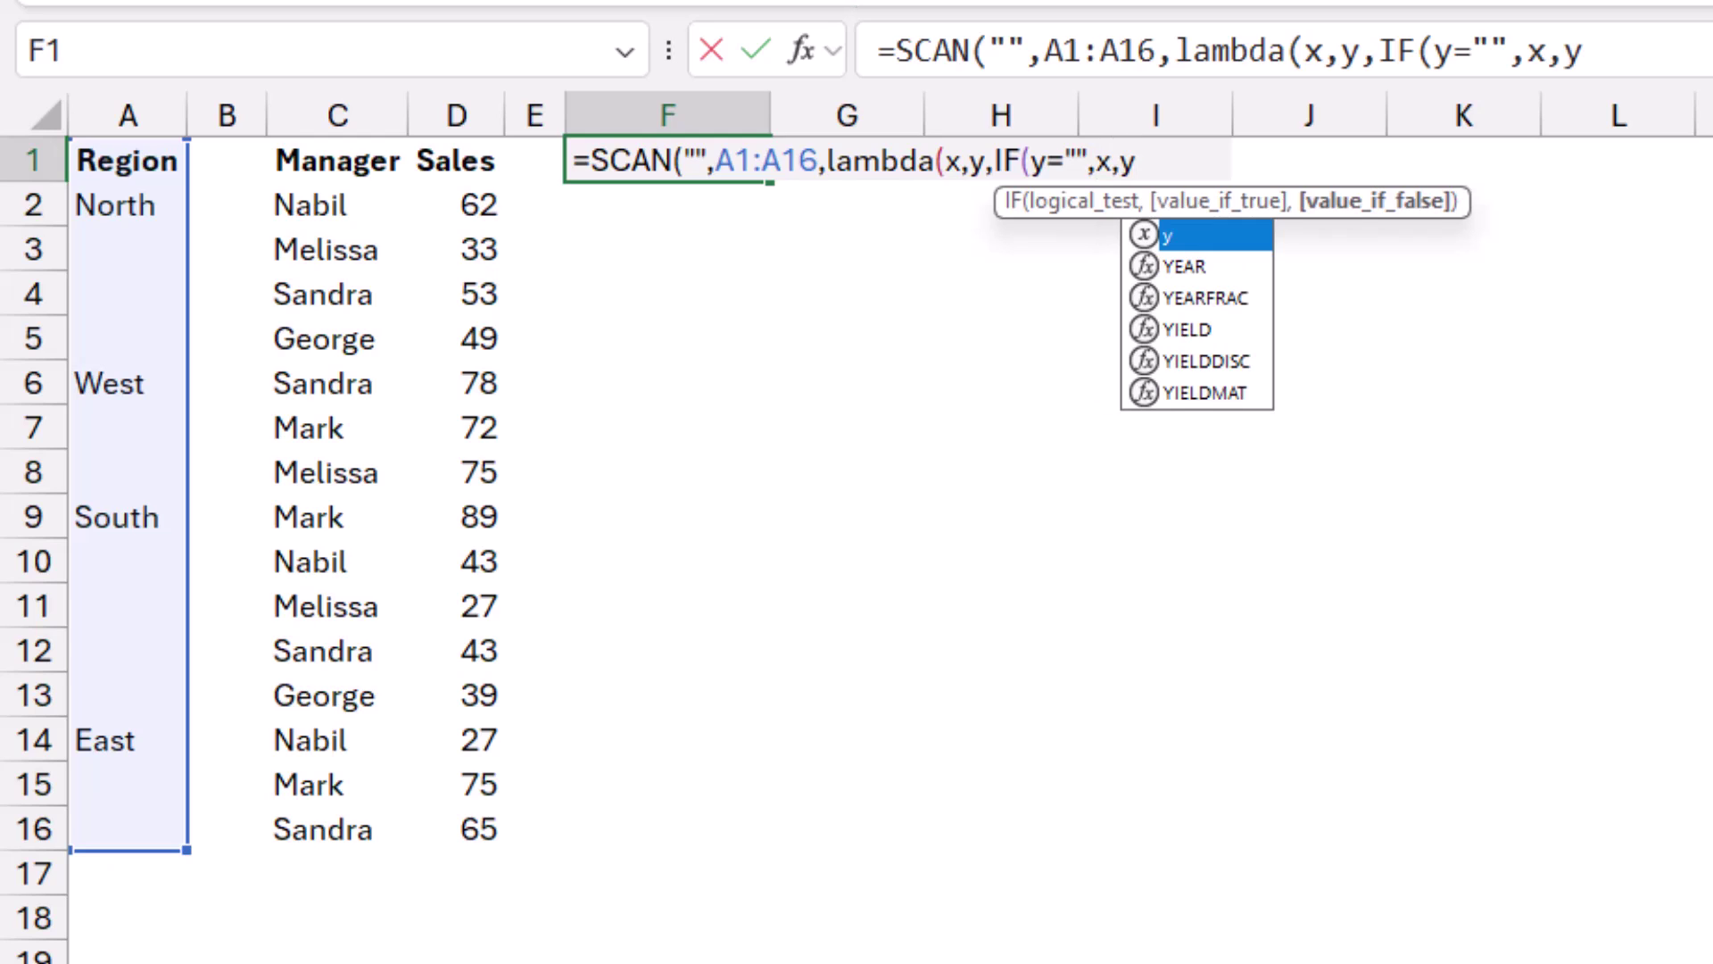
text())
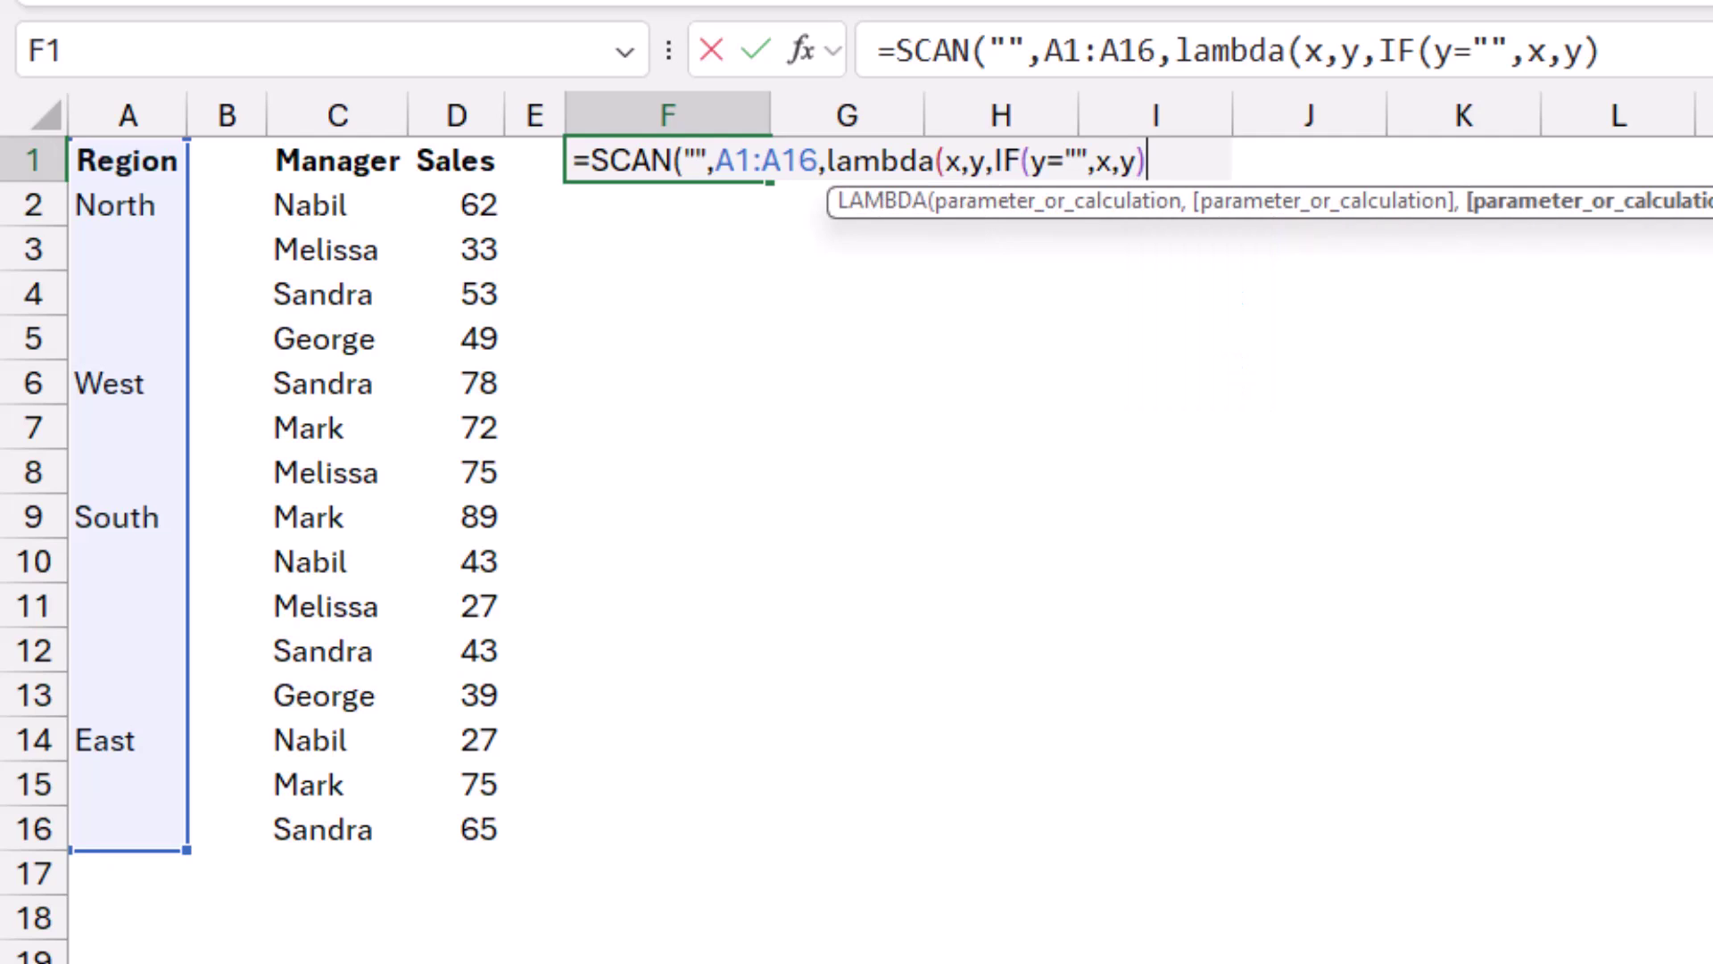
text()))
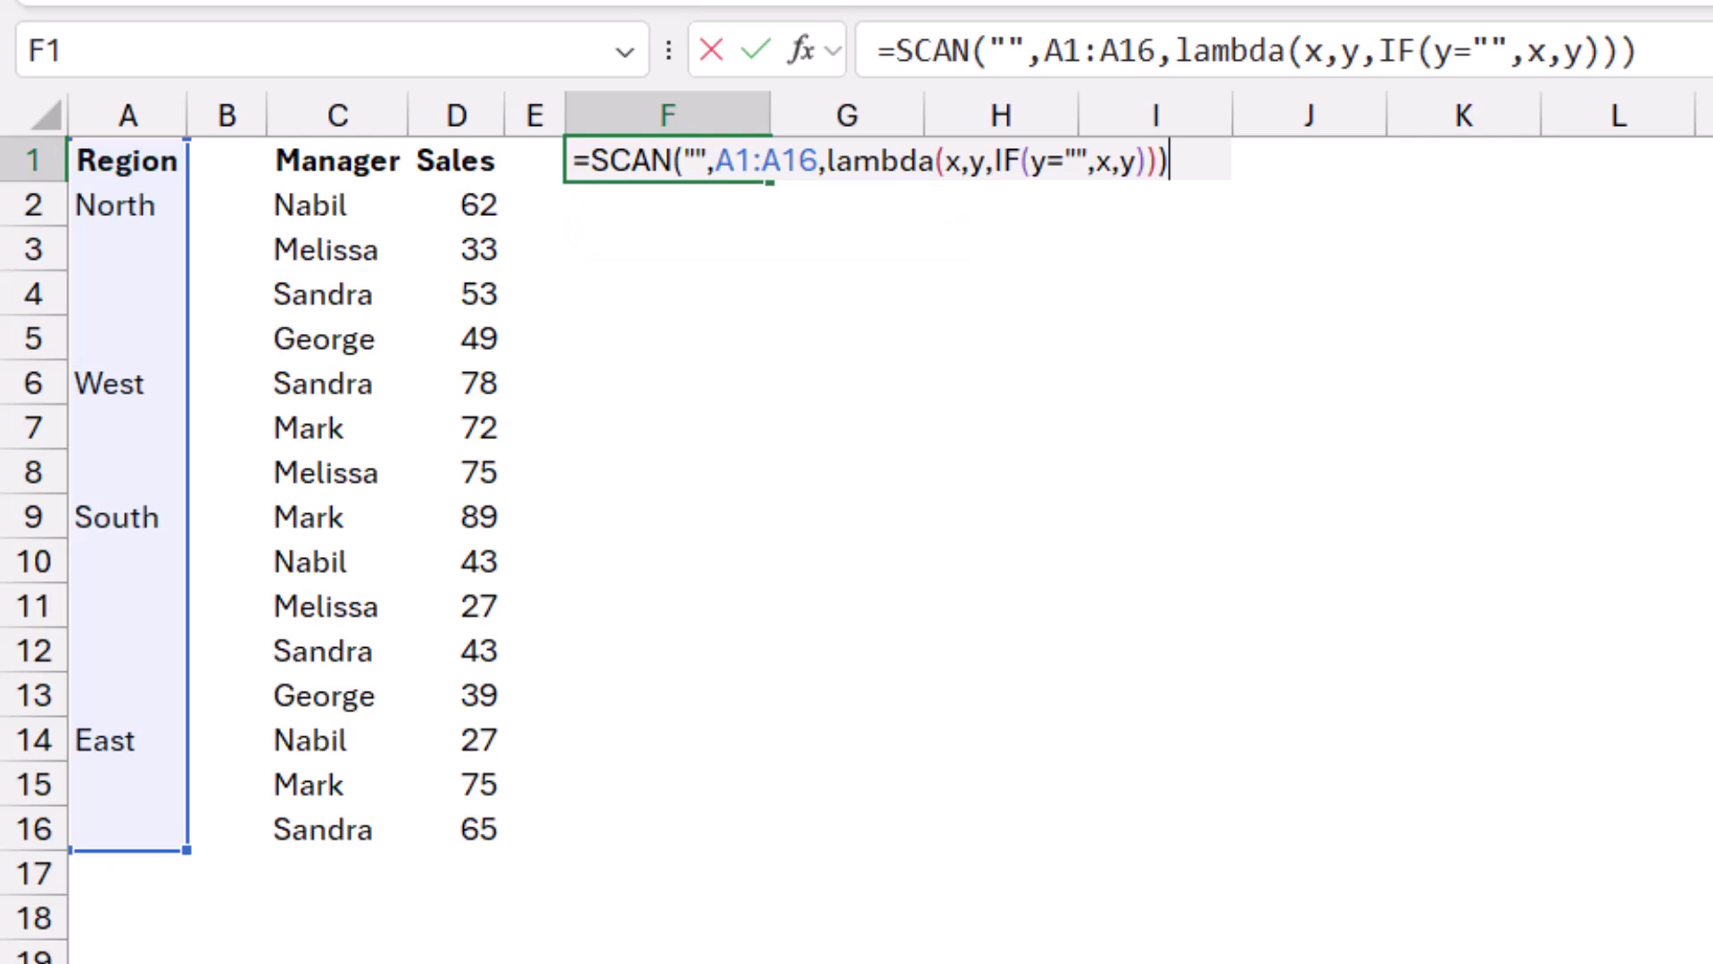
key(Return)
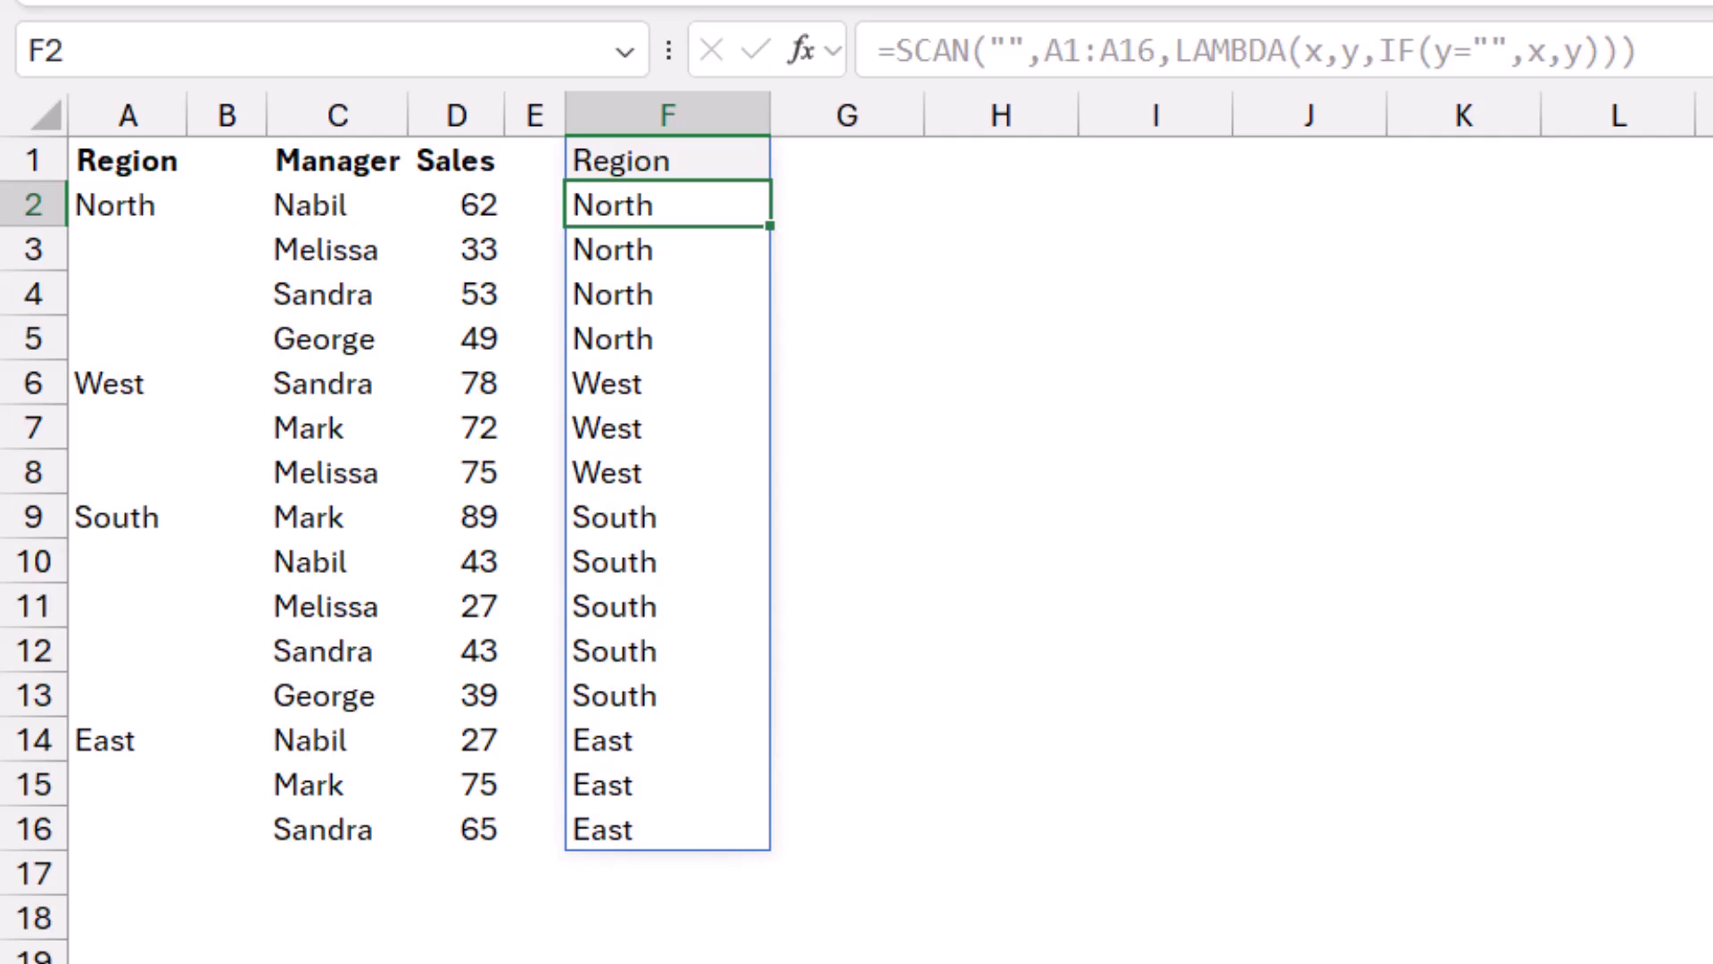
Copy the whole SCAN expression from the F1 formula without its equals sign, leaving the cell unedited.
click(667, 161)
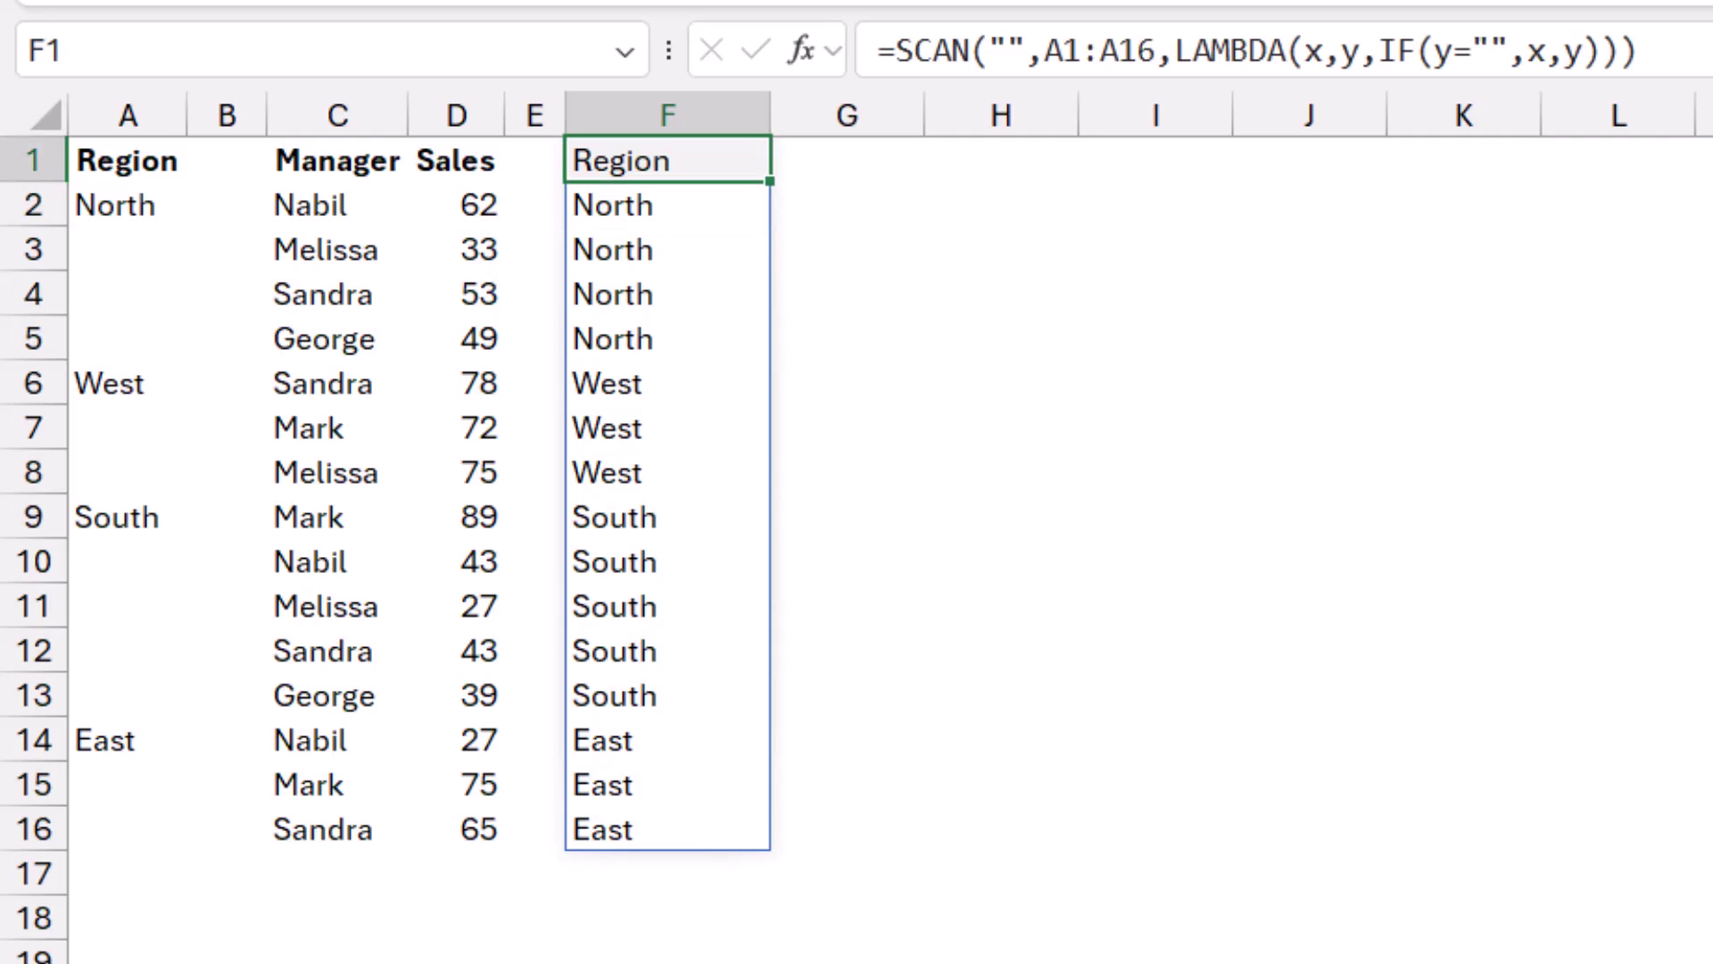
key(F2)
key(ctrl+shift+Left)
key(ctrl+shift+Left)
key(ctrl+shift+Left)
key(ctrl+shift+Left)
key(ctrl+shift+Left)
key(ctrl+shift+Left)
key(ctrl+shift+Left)
key(ctrl+shift+Left)
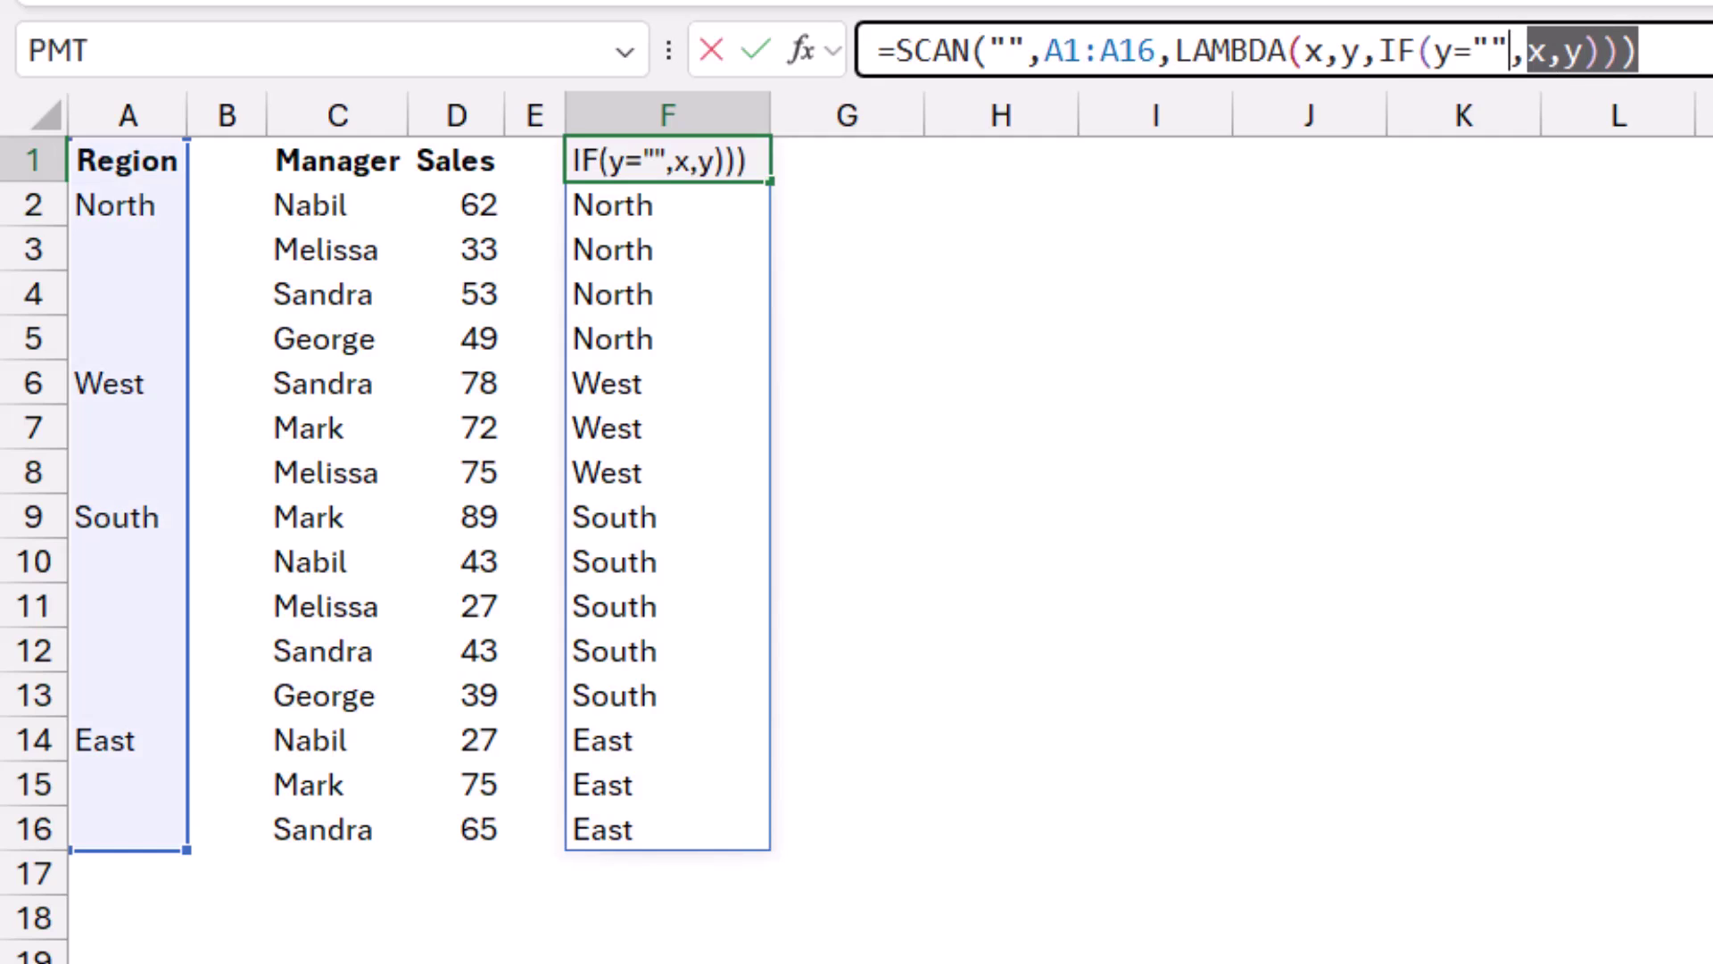
key(shift+Right)
key(ctrl+c)
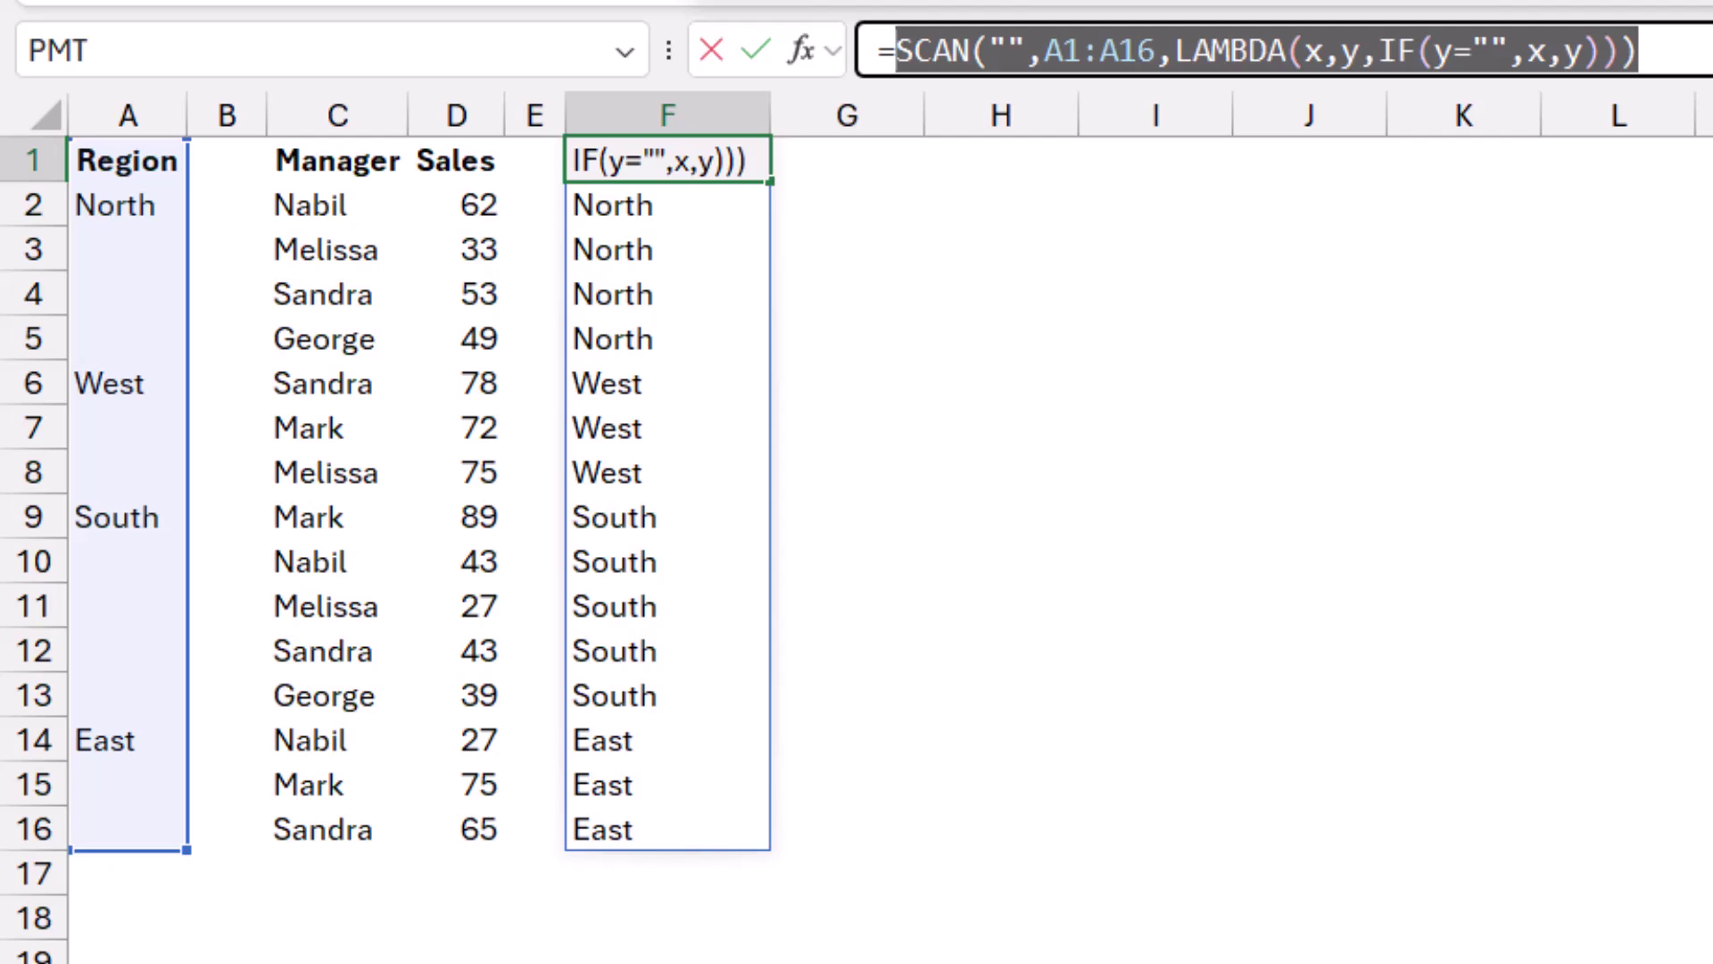
key(Escape)
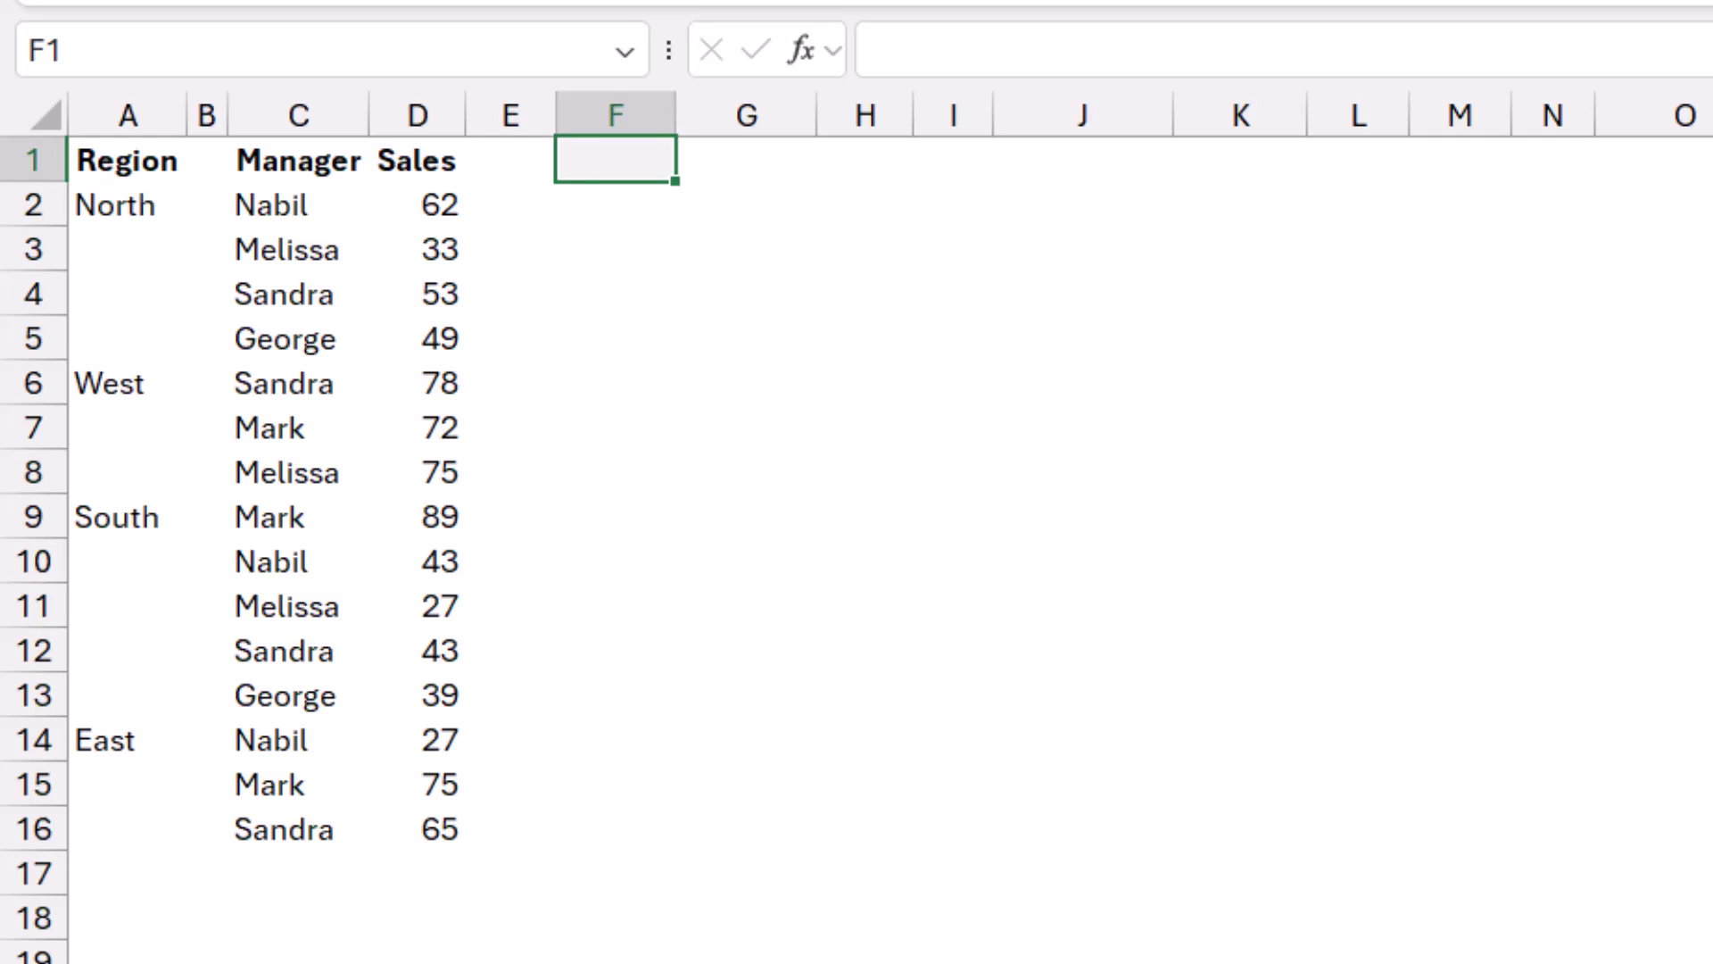
In the empty cell F1 of the Pivot sheet, begin an HSTACK formula with the copied SCAN expression as its first array.
text(=hsta)
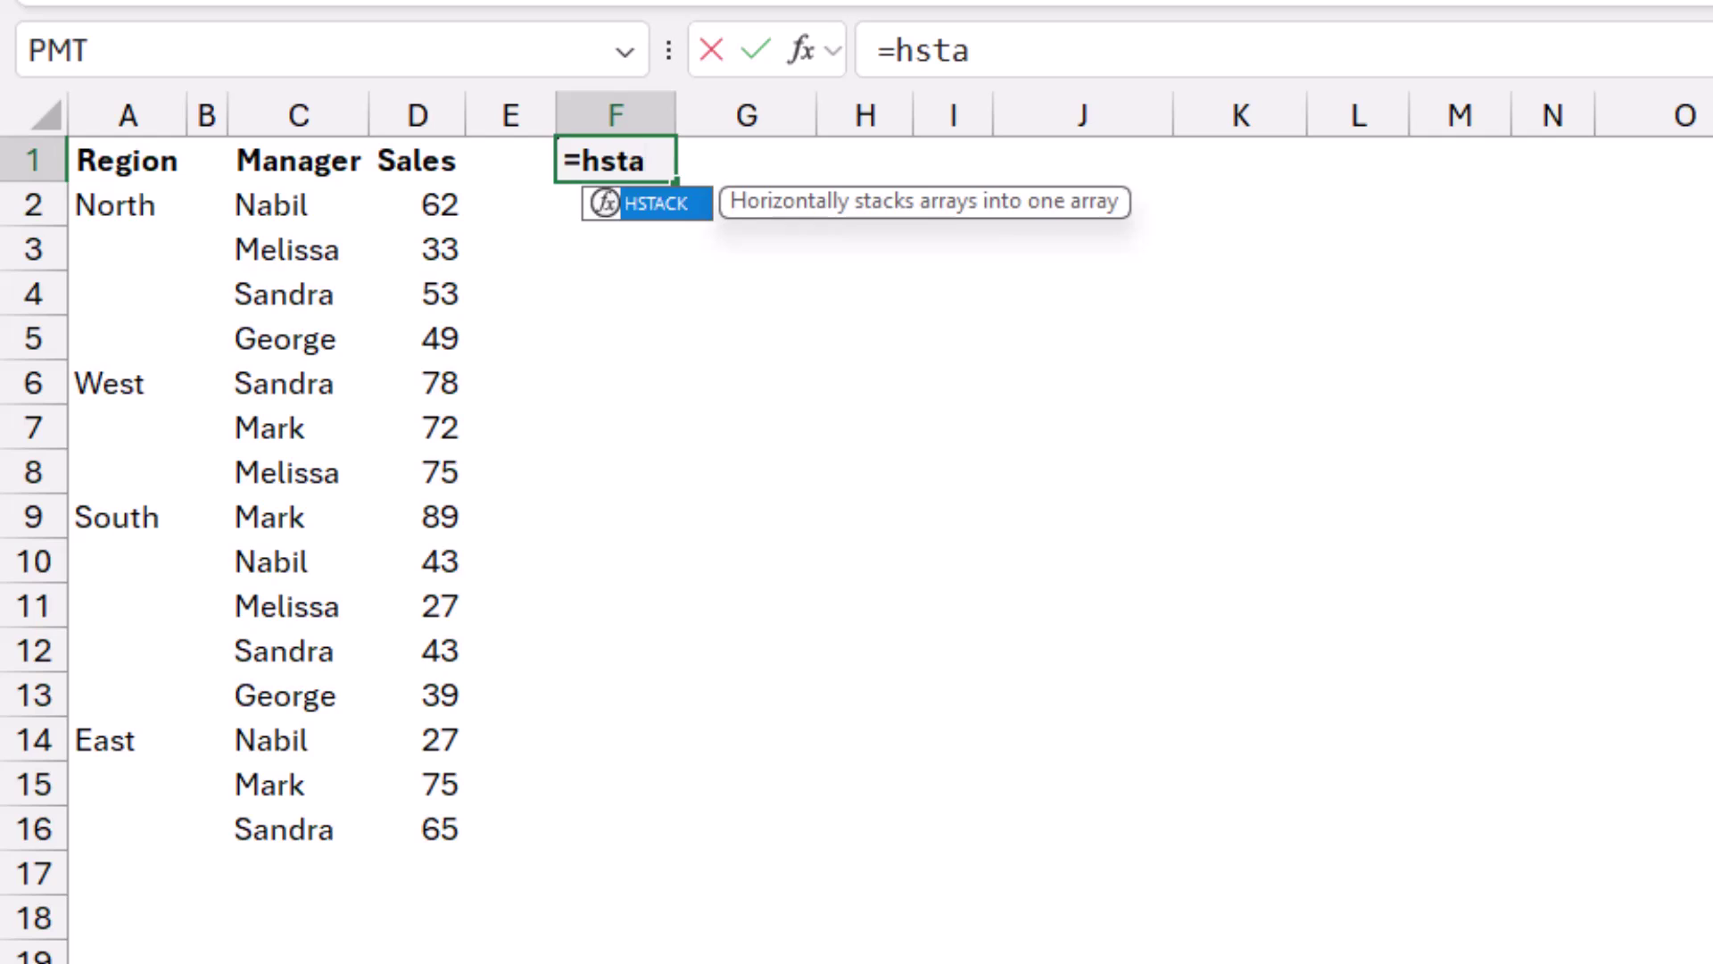
text(c)
key(Tab)
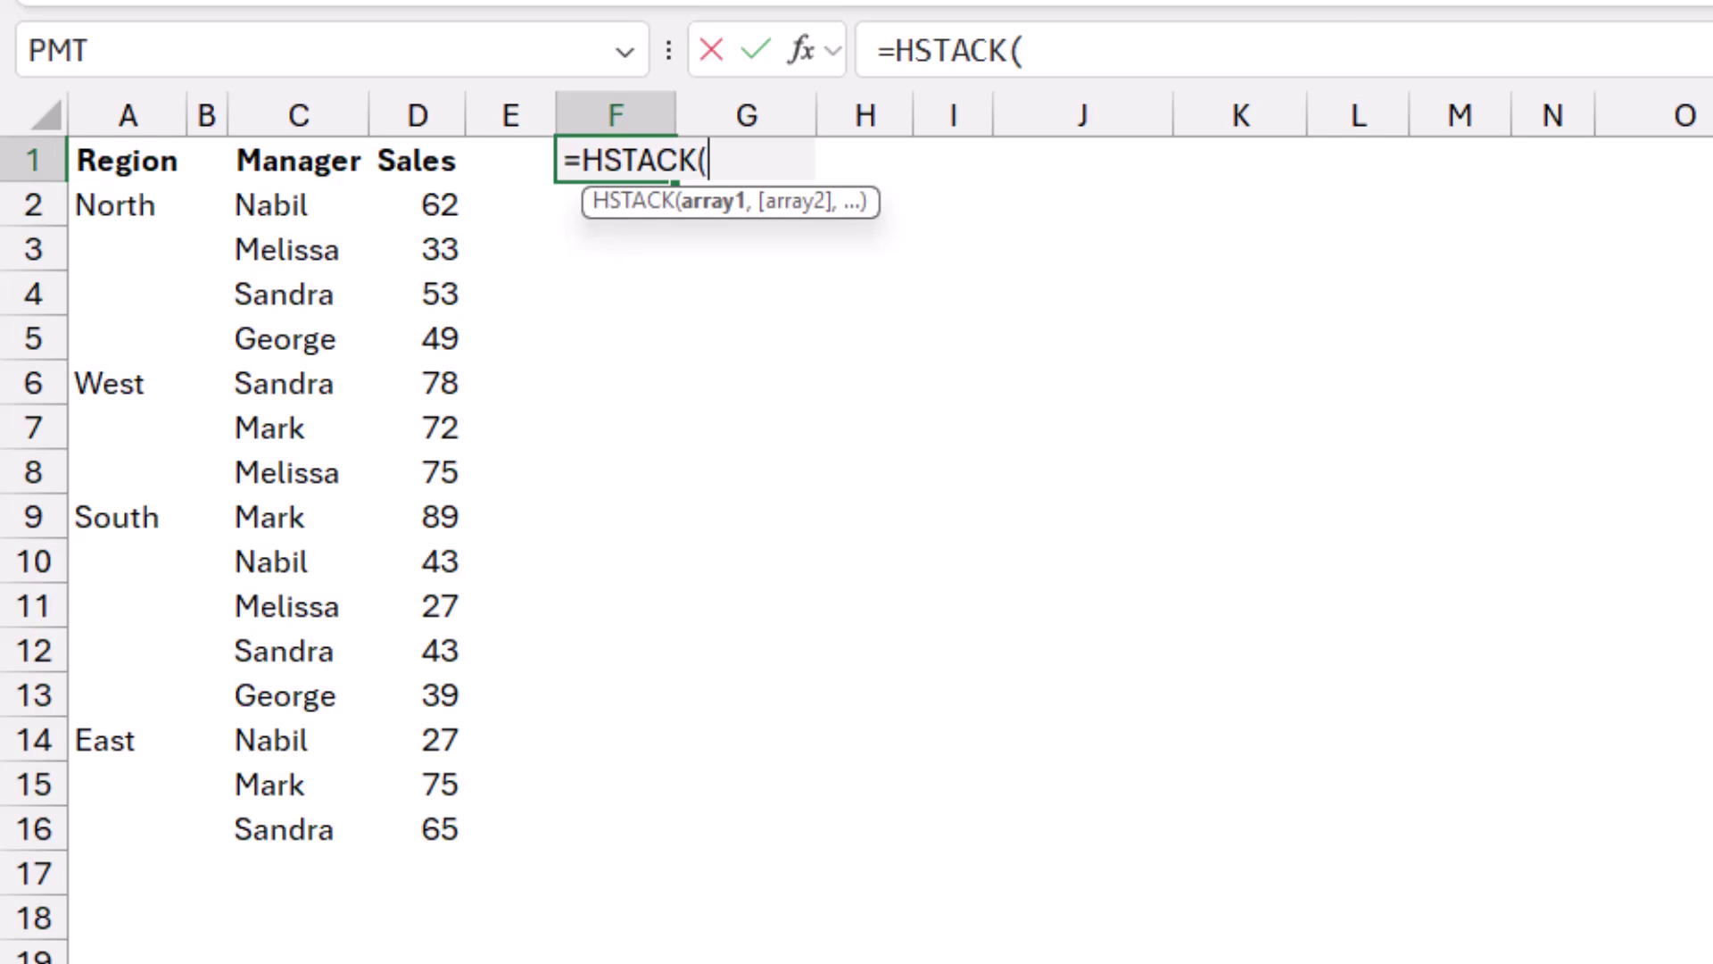
key(ctrl+v)
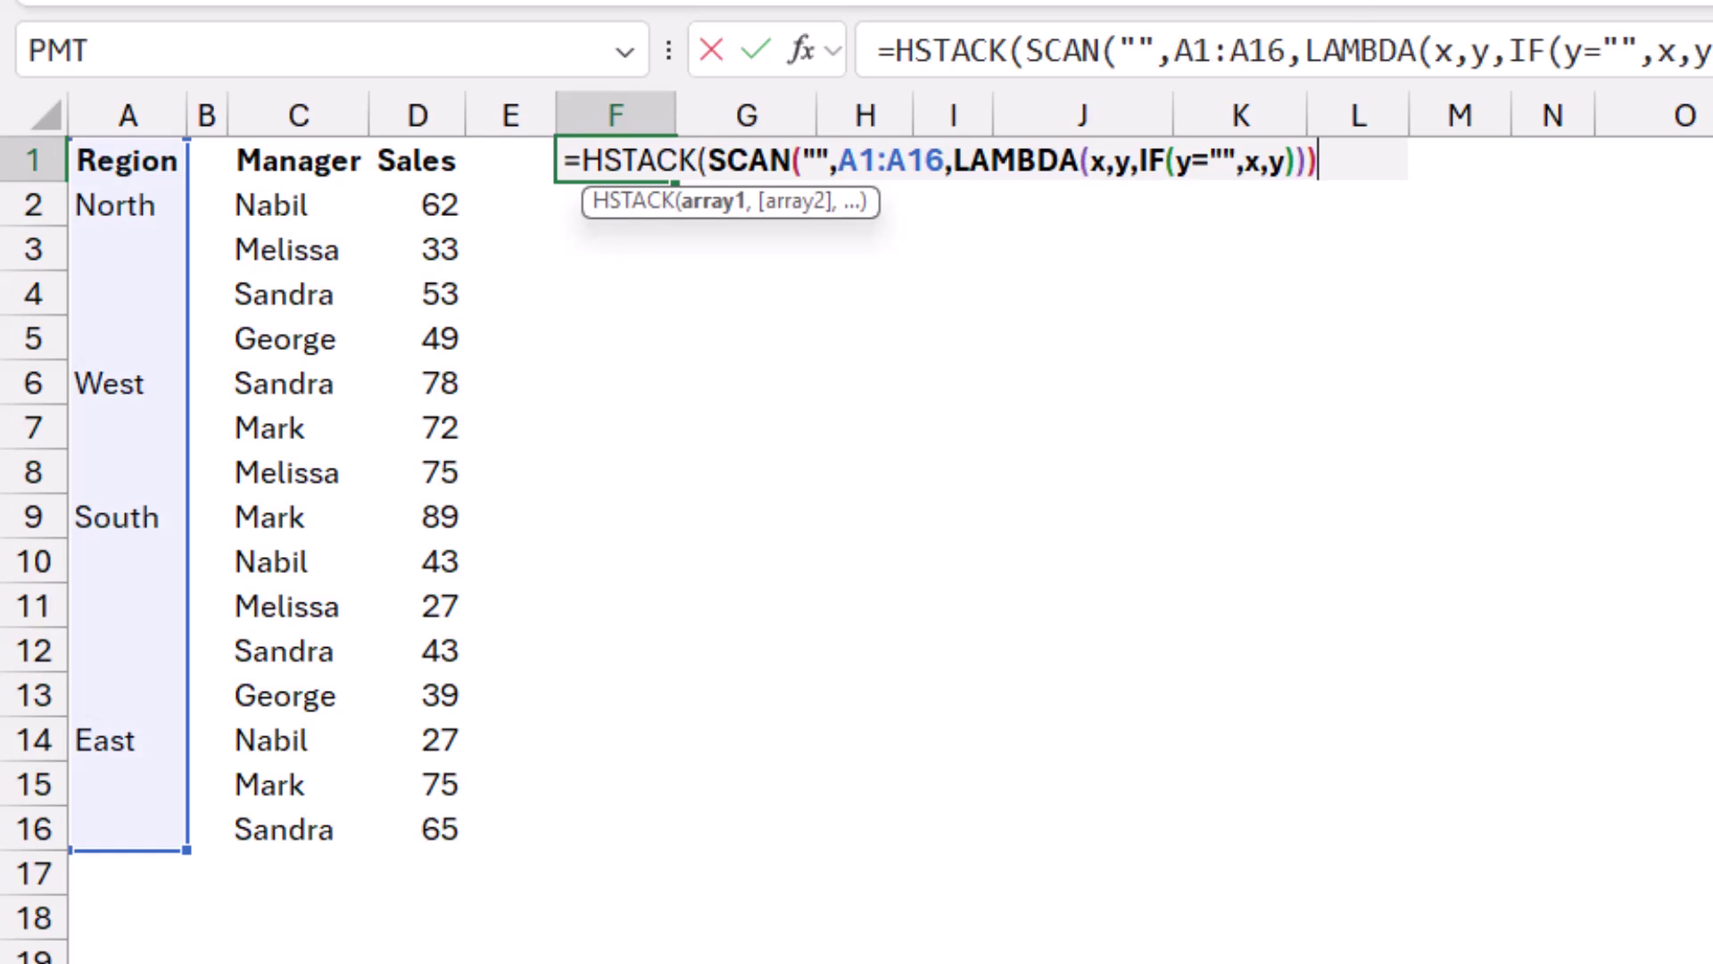
Add the Manager and Sales range C1:D16 as the second HSTACK array and enter the formula.
click(1249, 51)
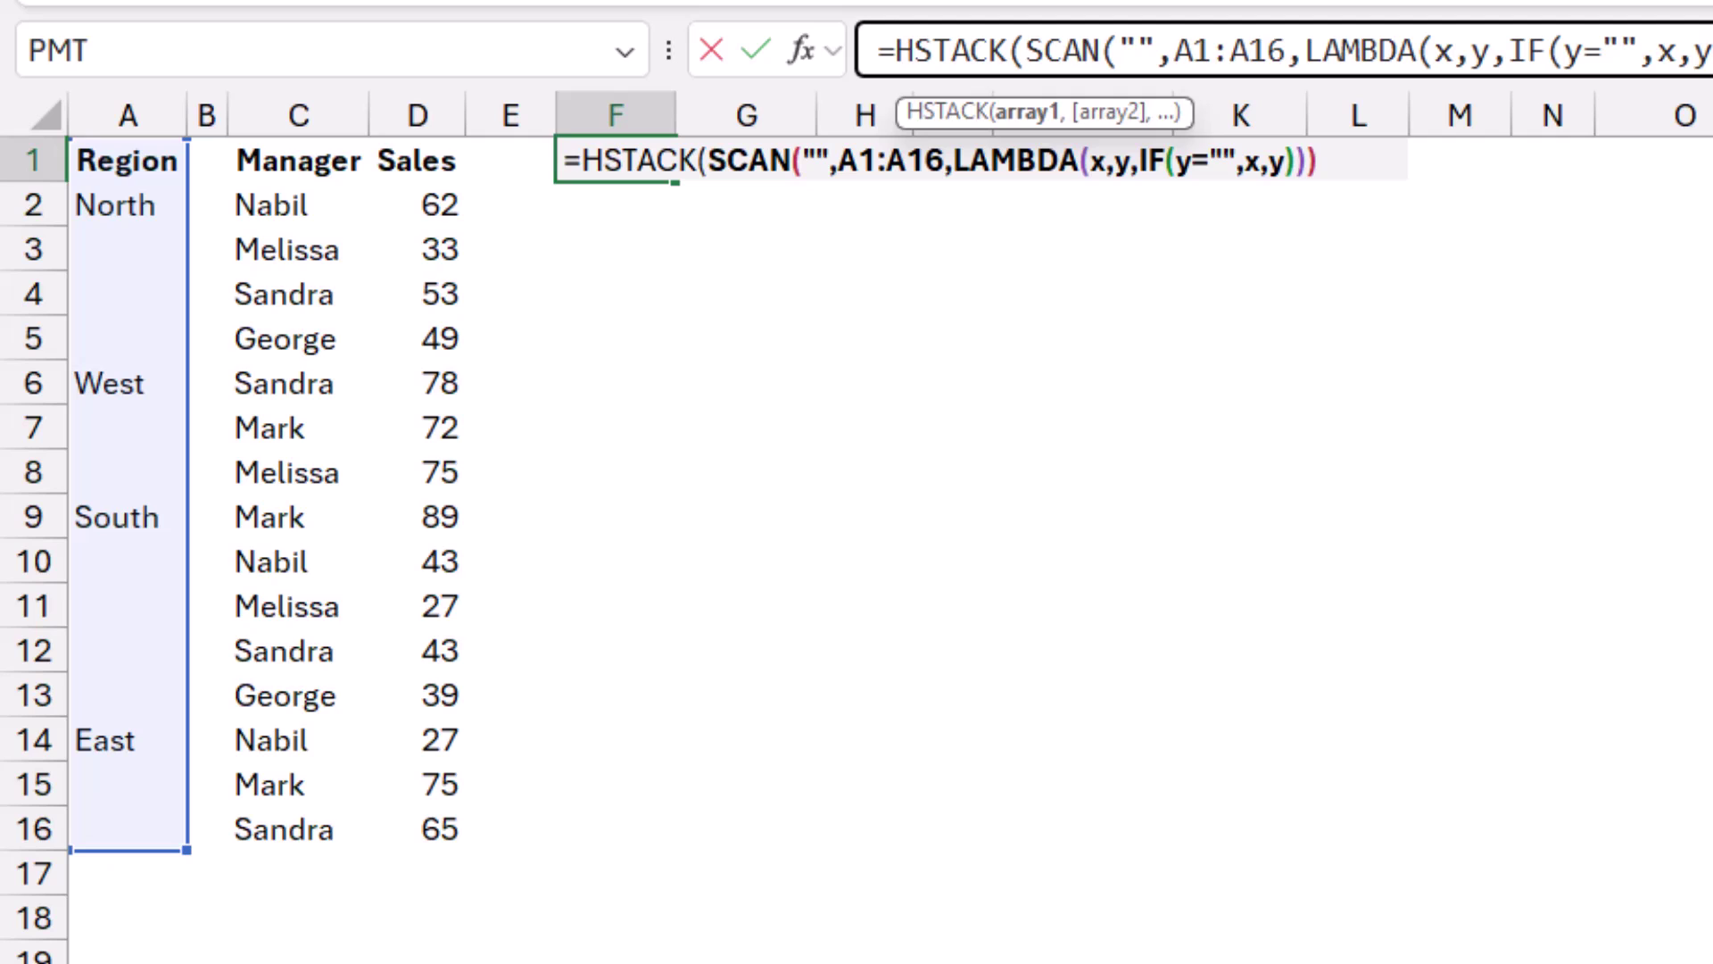
text(,)
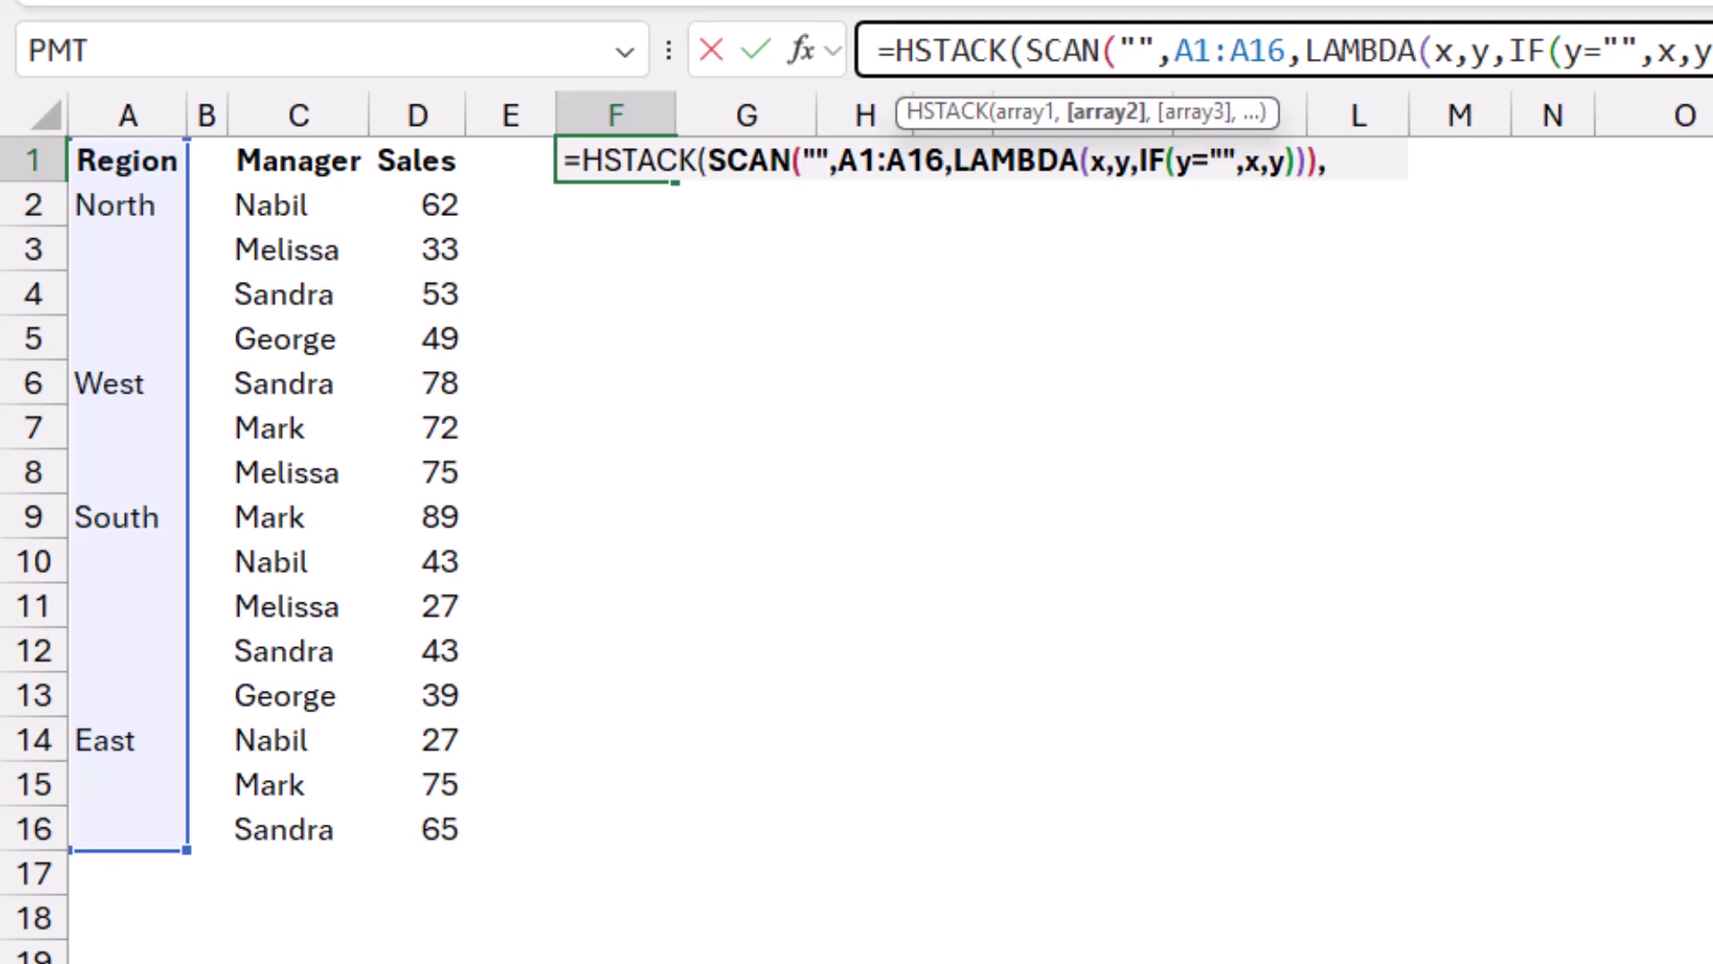
drag(286, 160, 455, 834)
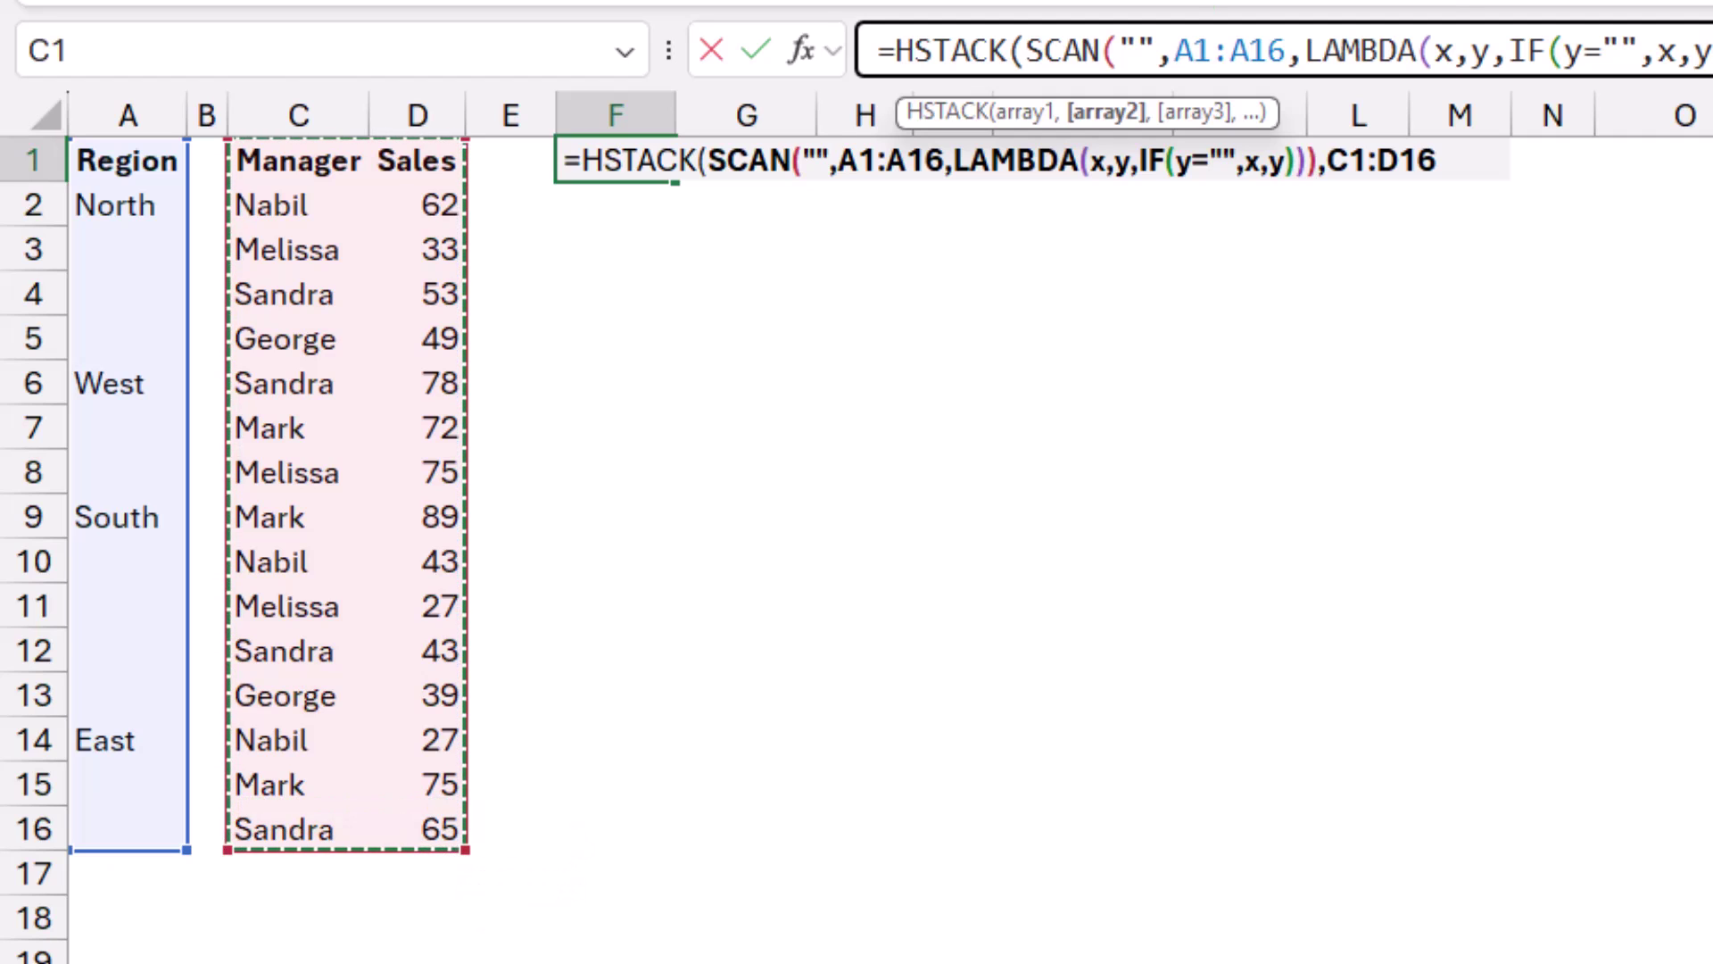
text())
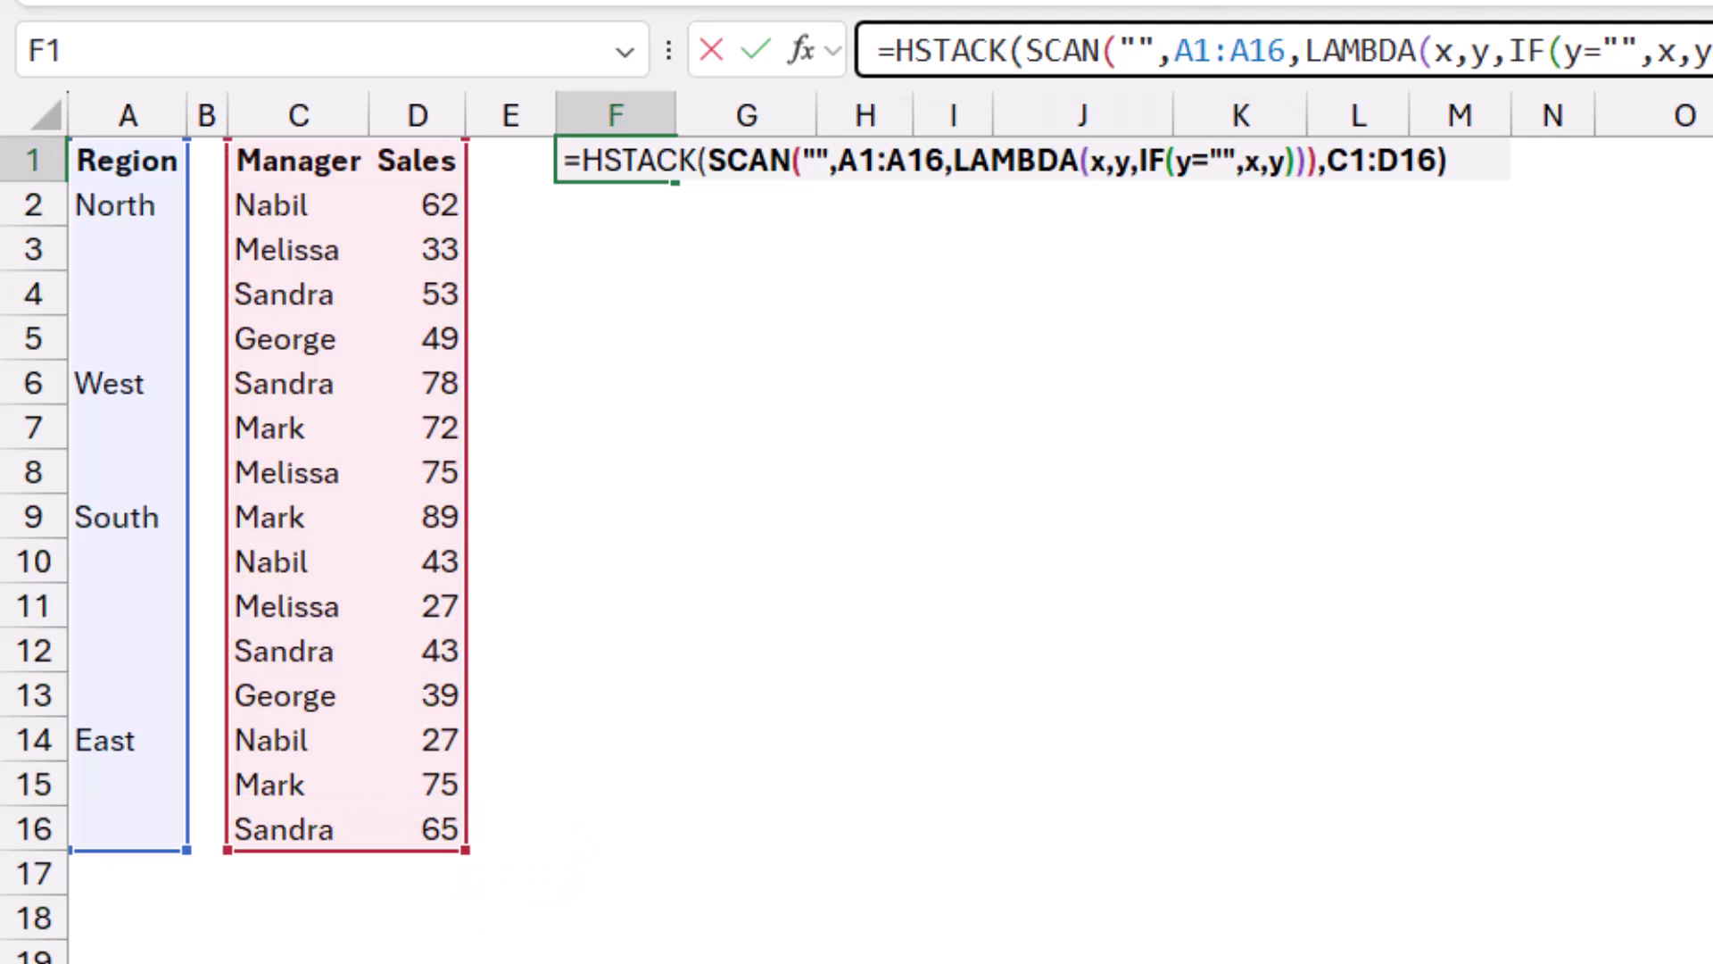
key(Return)
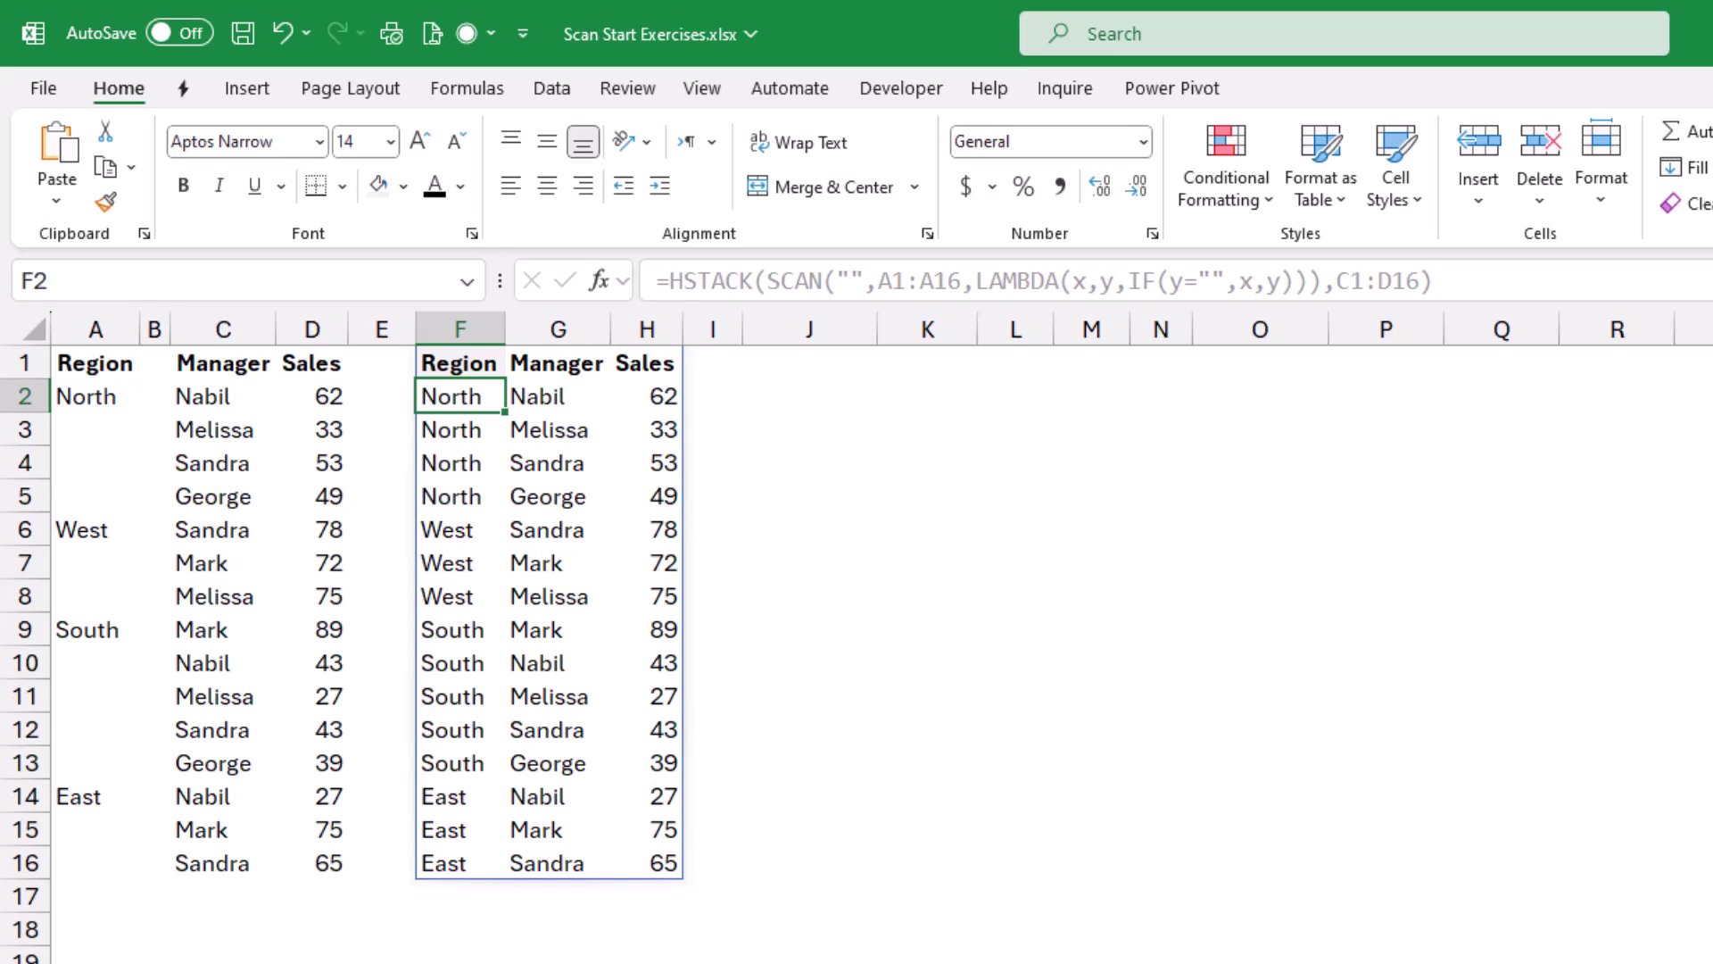
Insert a PivotTable based on F1:H16, placed on the existing worksheet at cell J2.
click(558, 462)
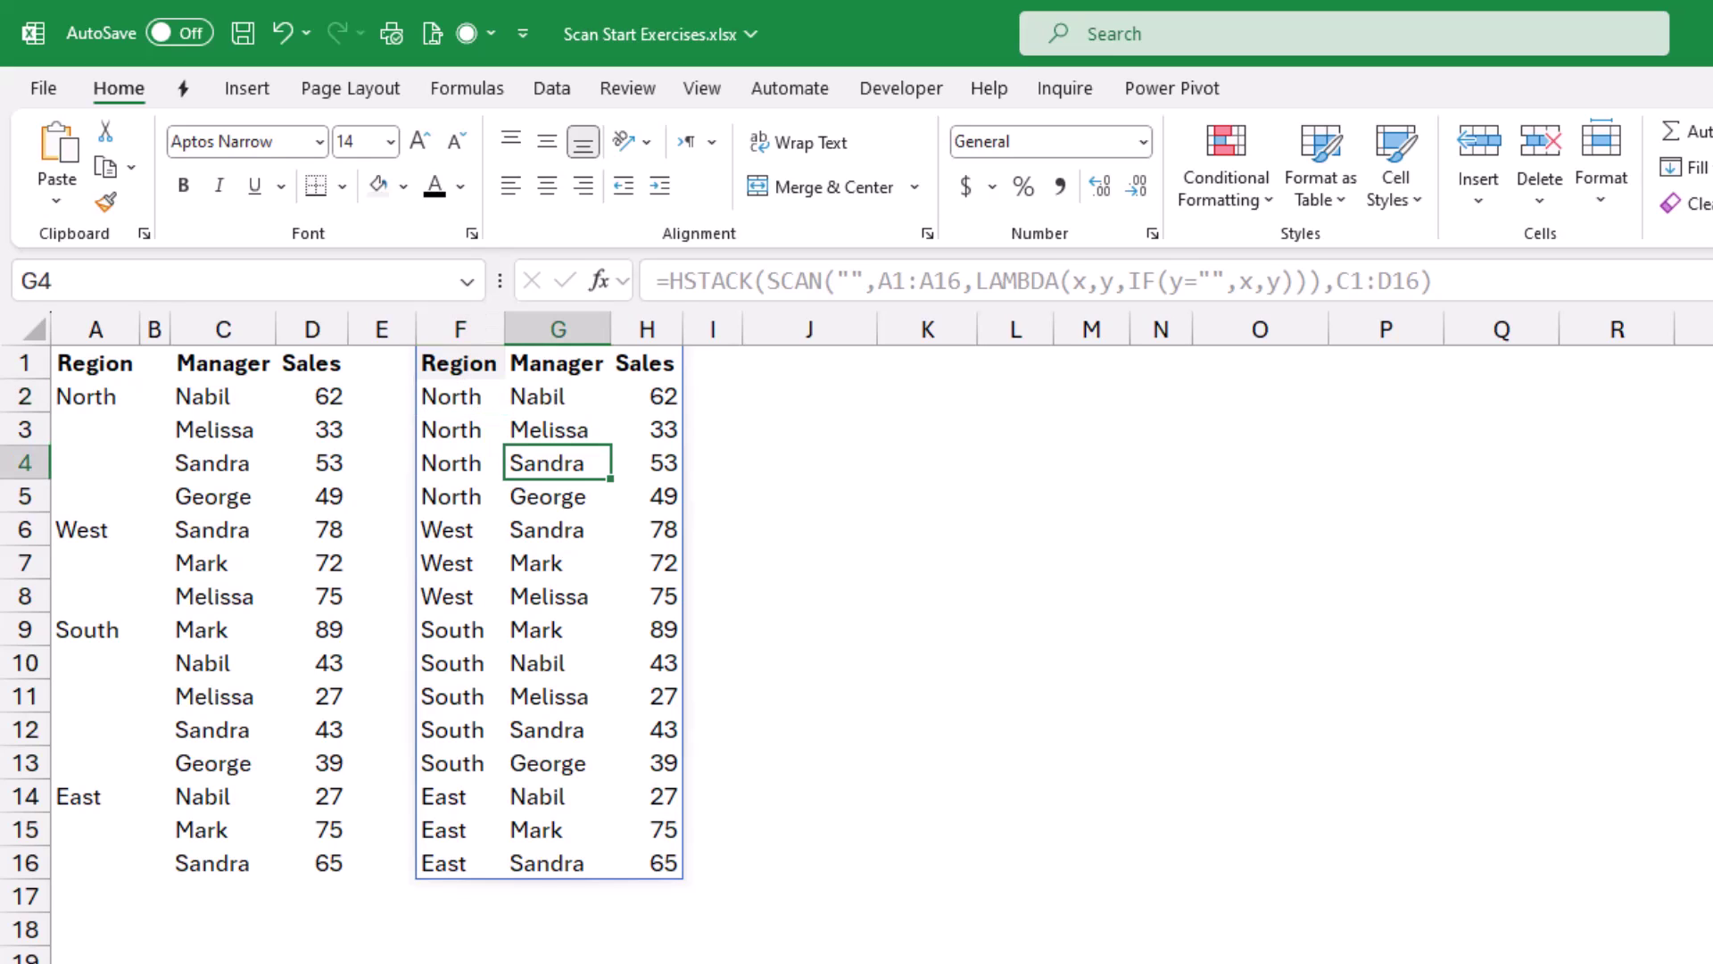
click(247, 88)
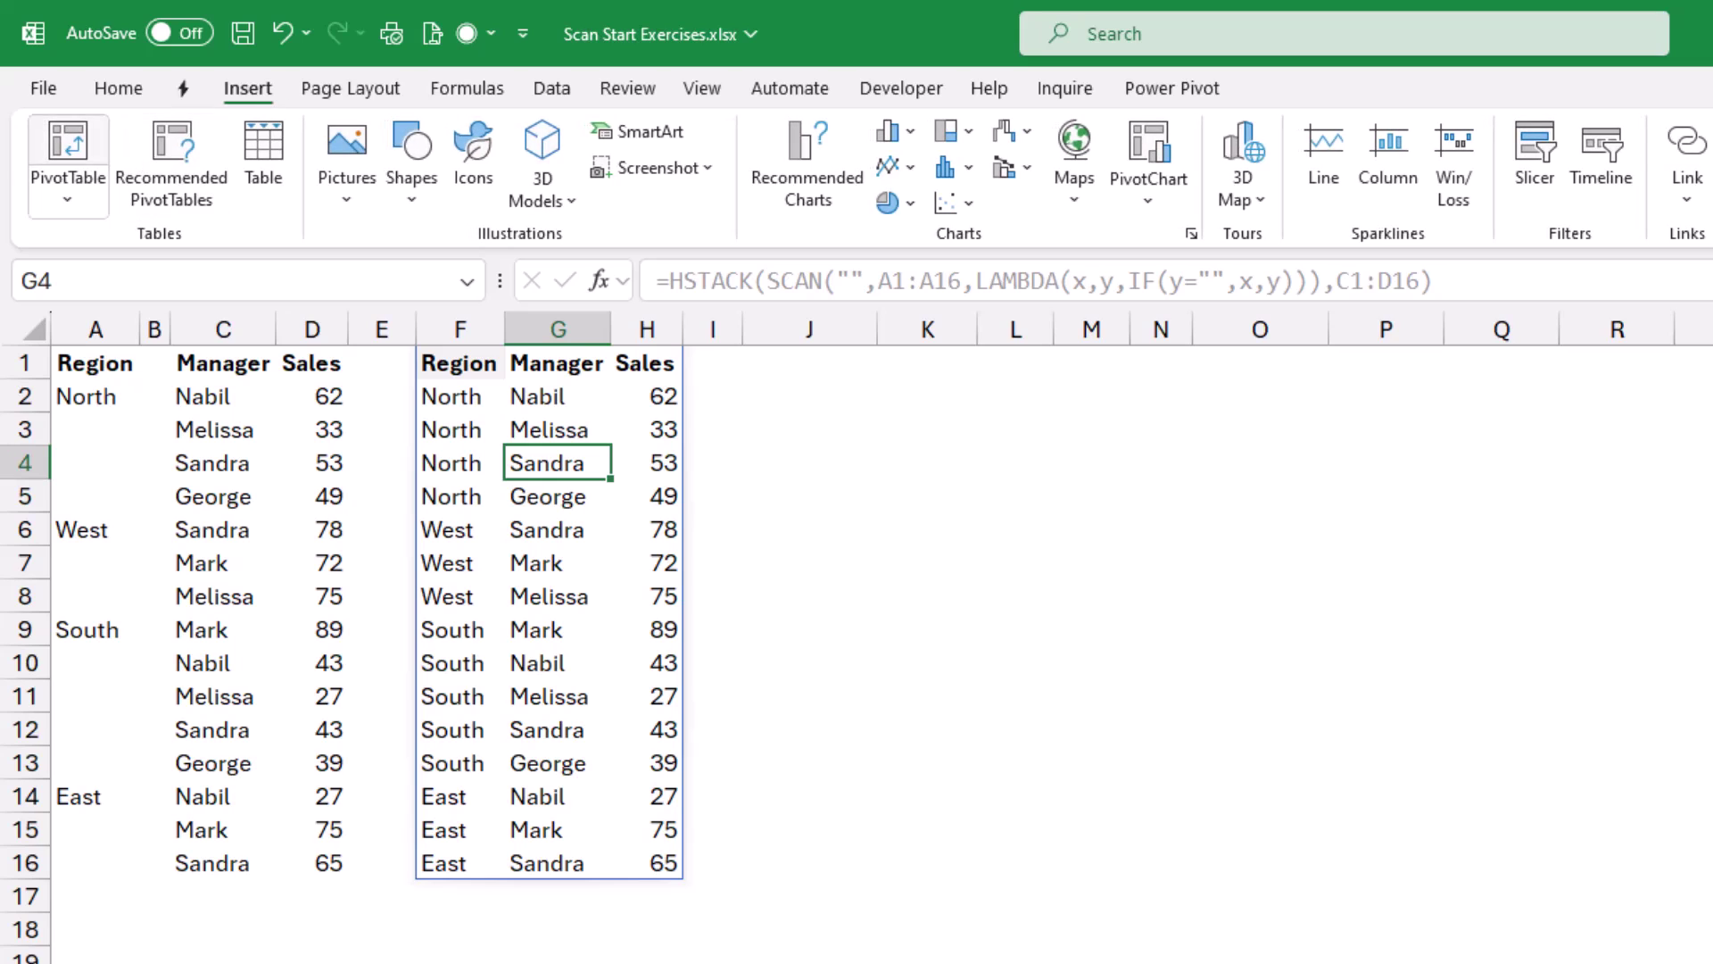
click(67, 147)
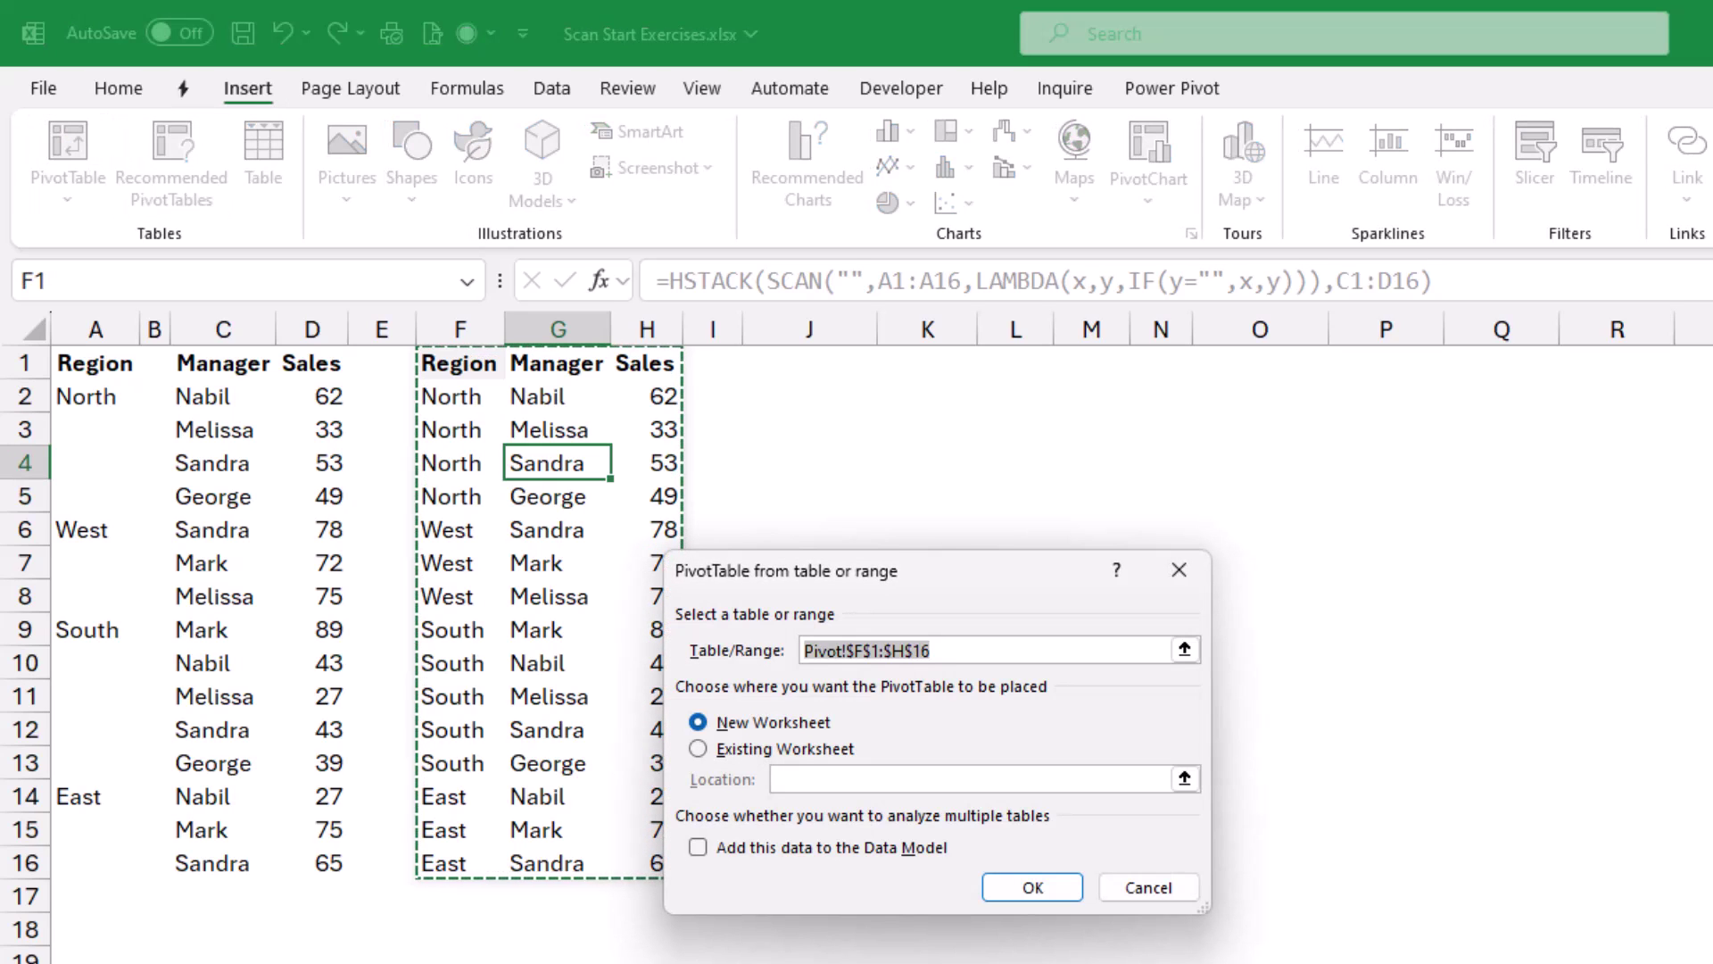
click(786, 748)
click(809, 395)
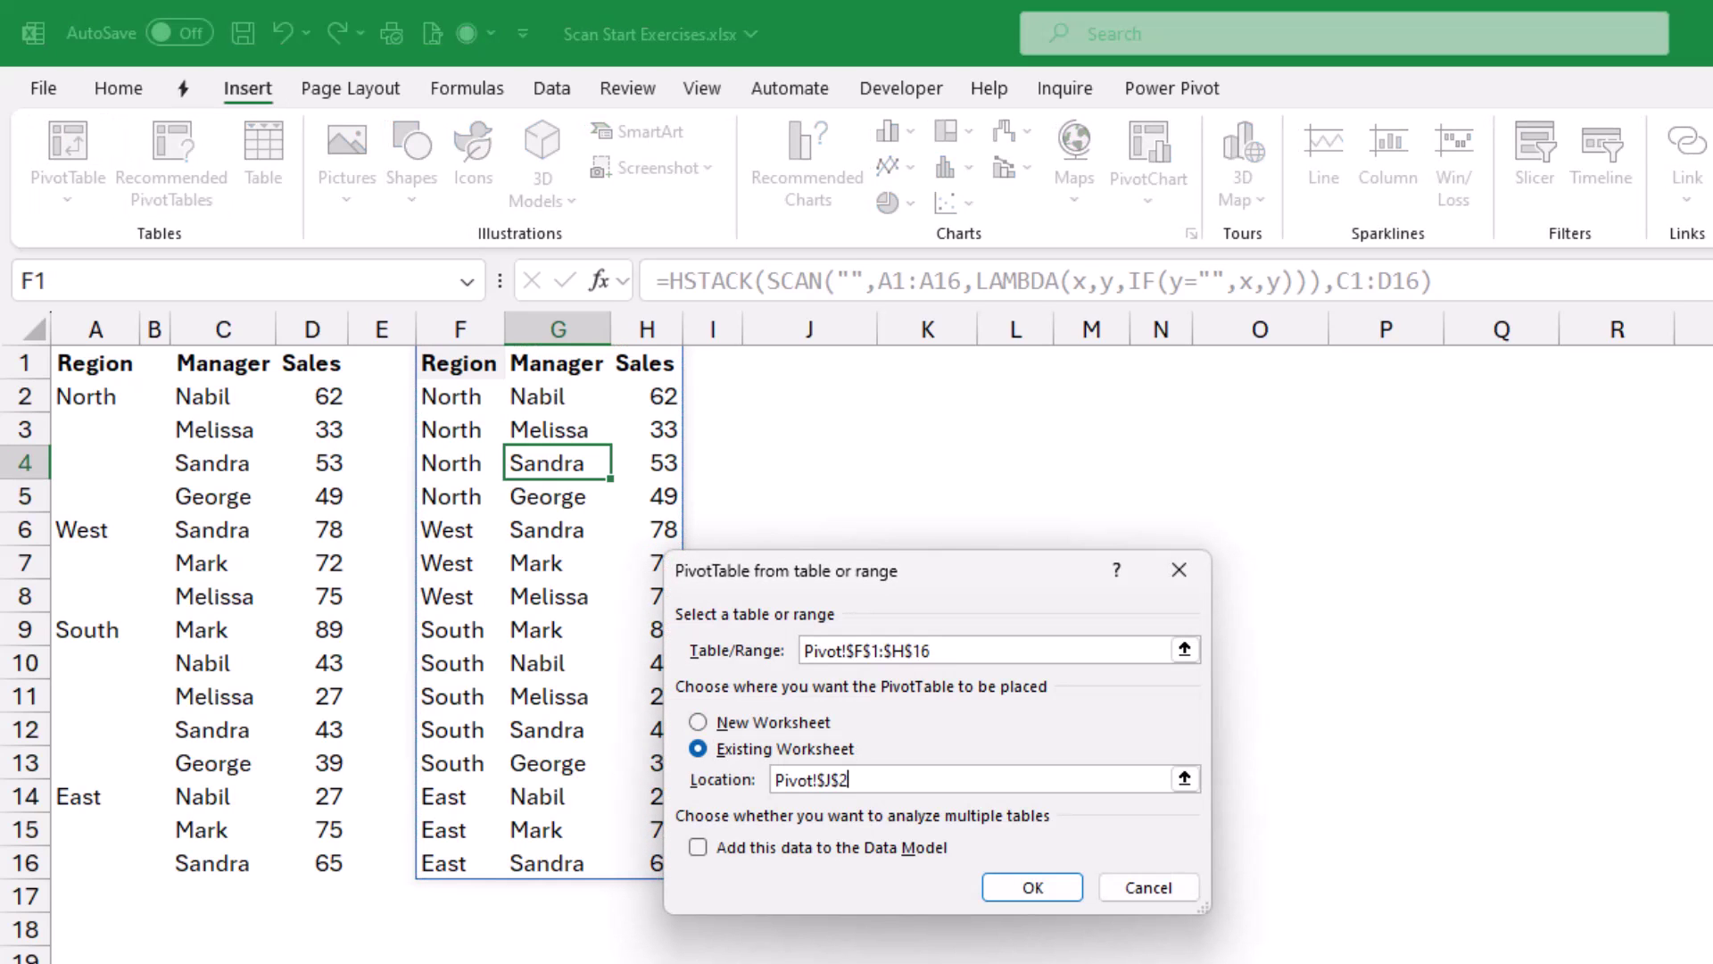
key(Return)
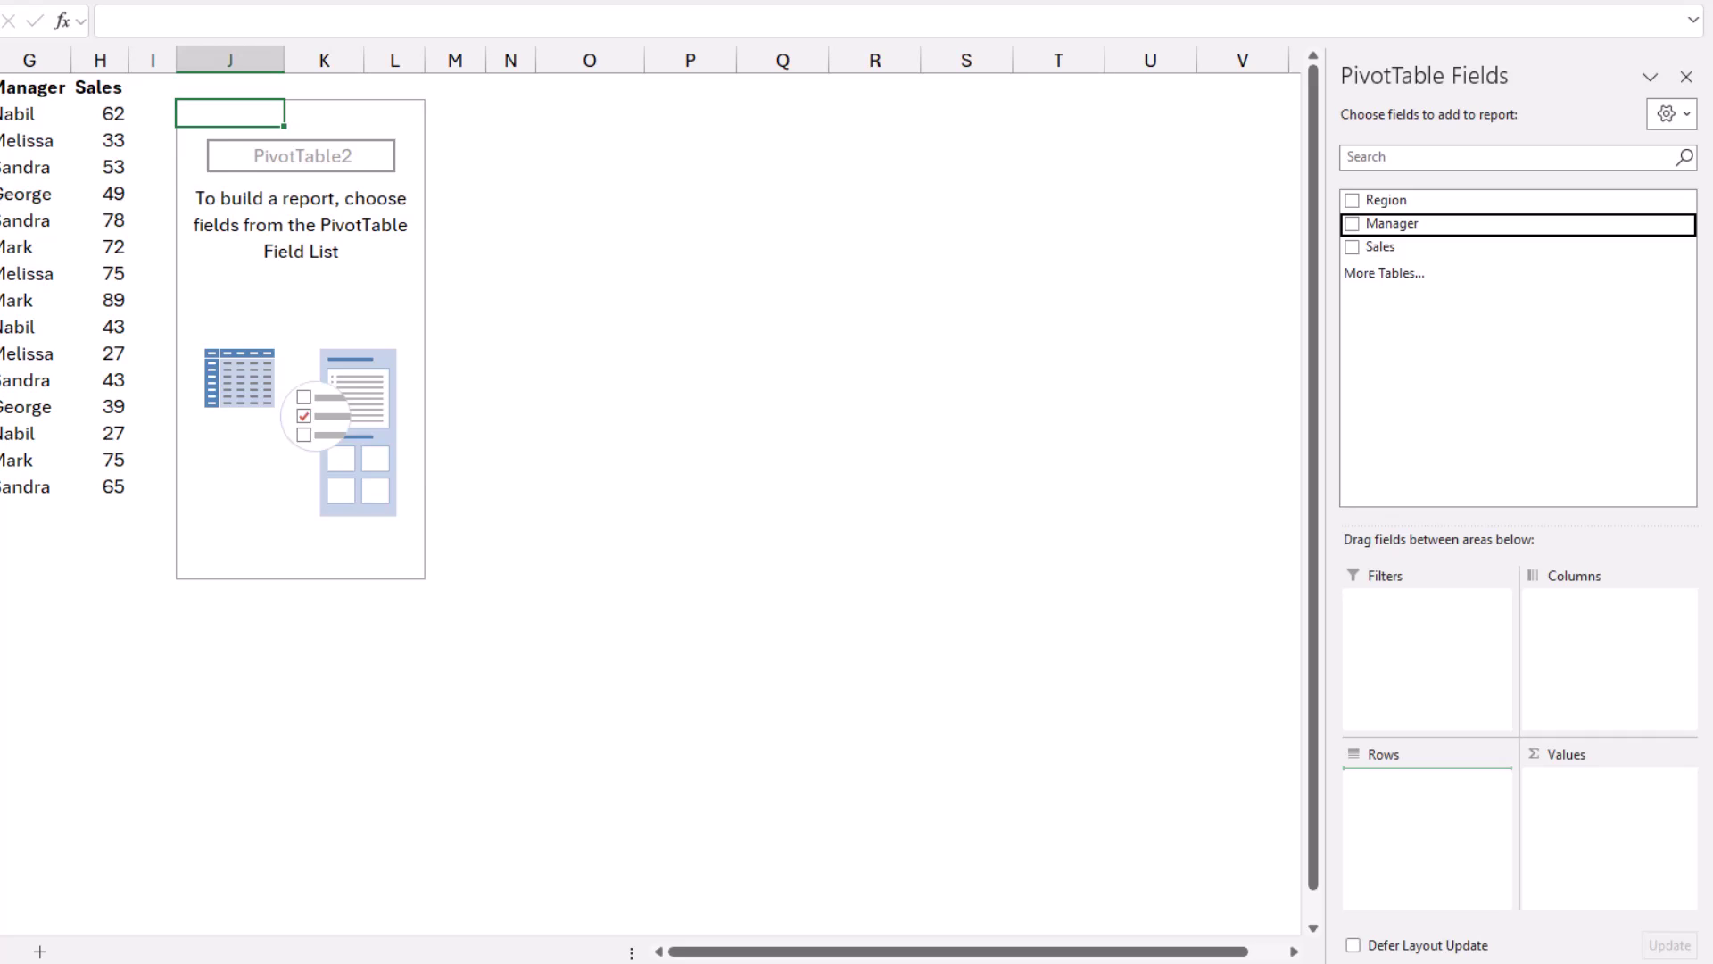
Build the PivotTable with Manager in the rows, Region in the columns and Sales as the summed values.
key(space)
key(Up)
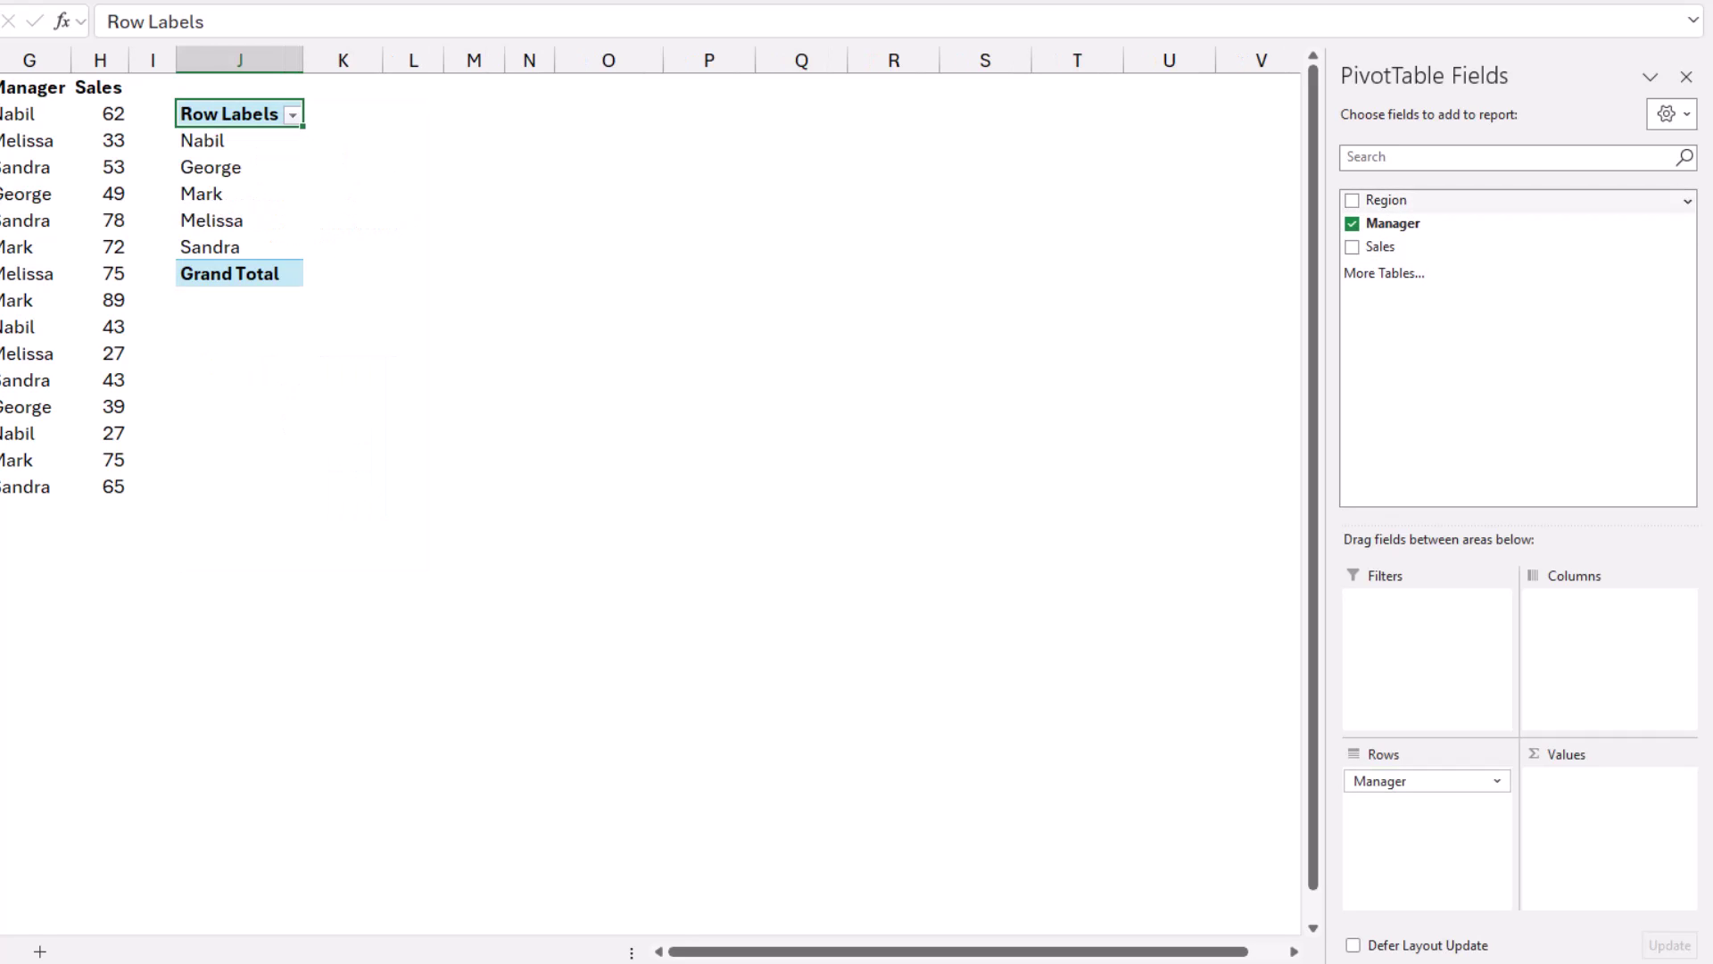
key(space)
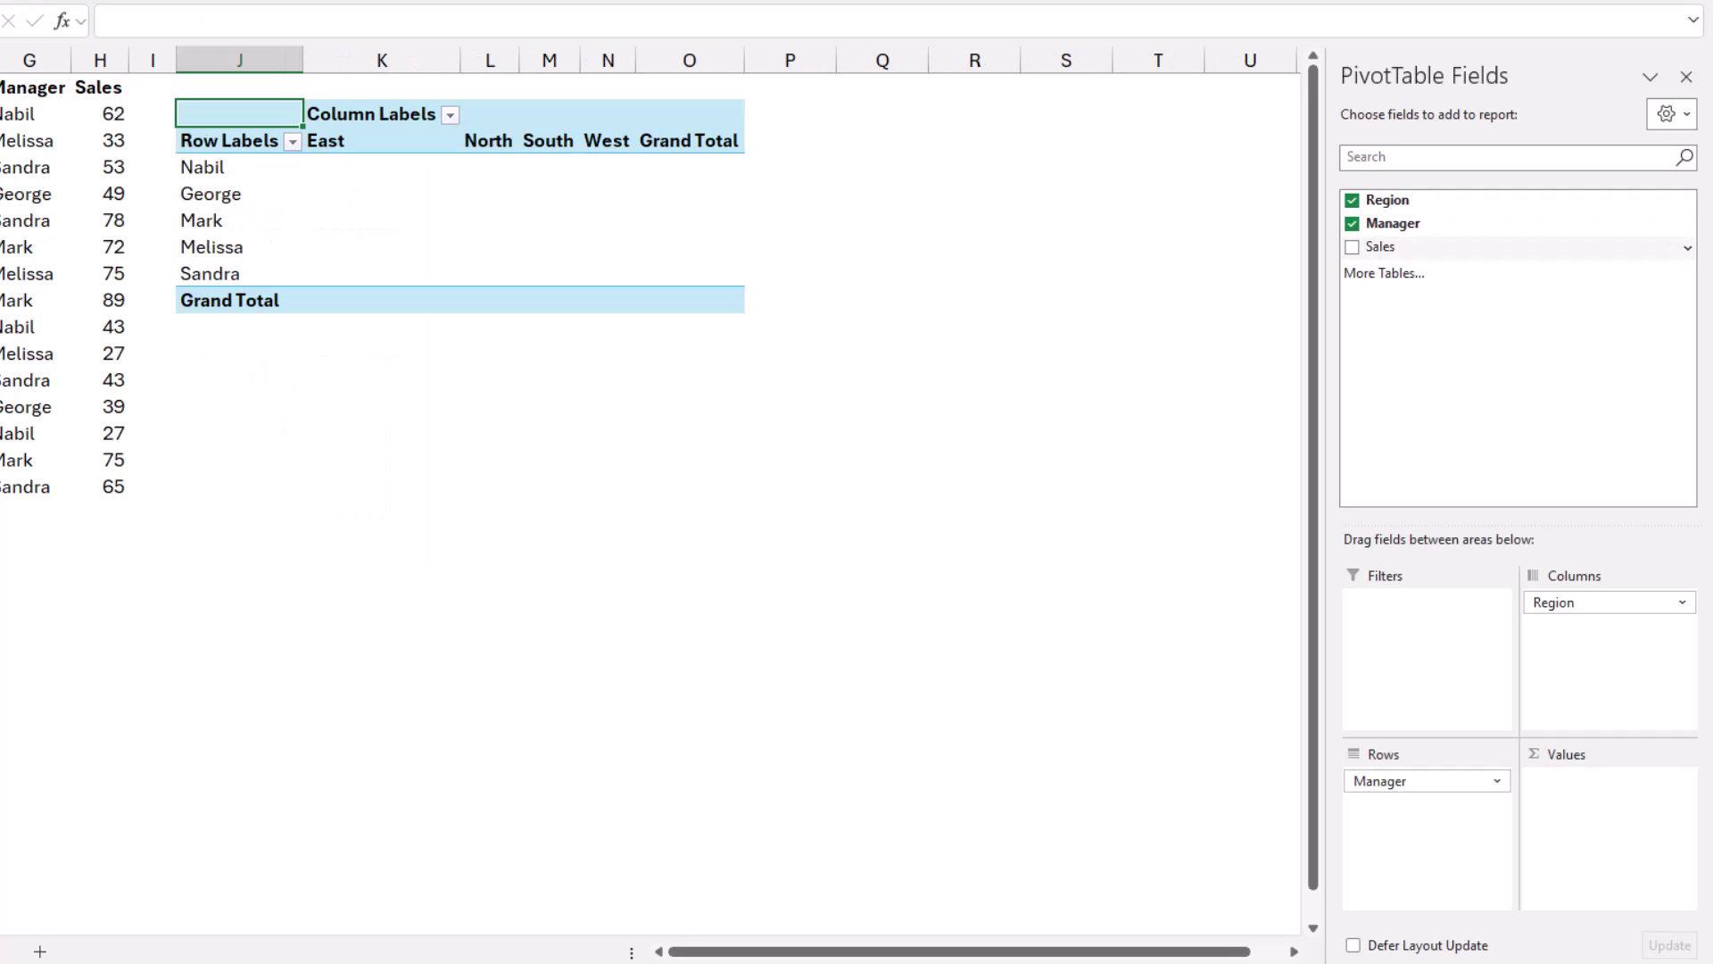
key(Down)
key(space)
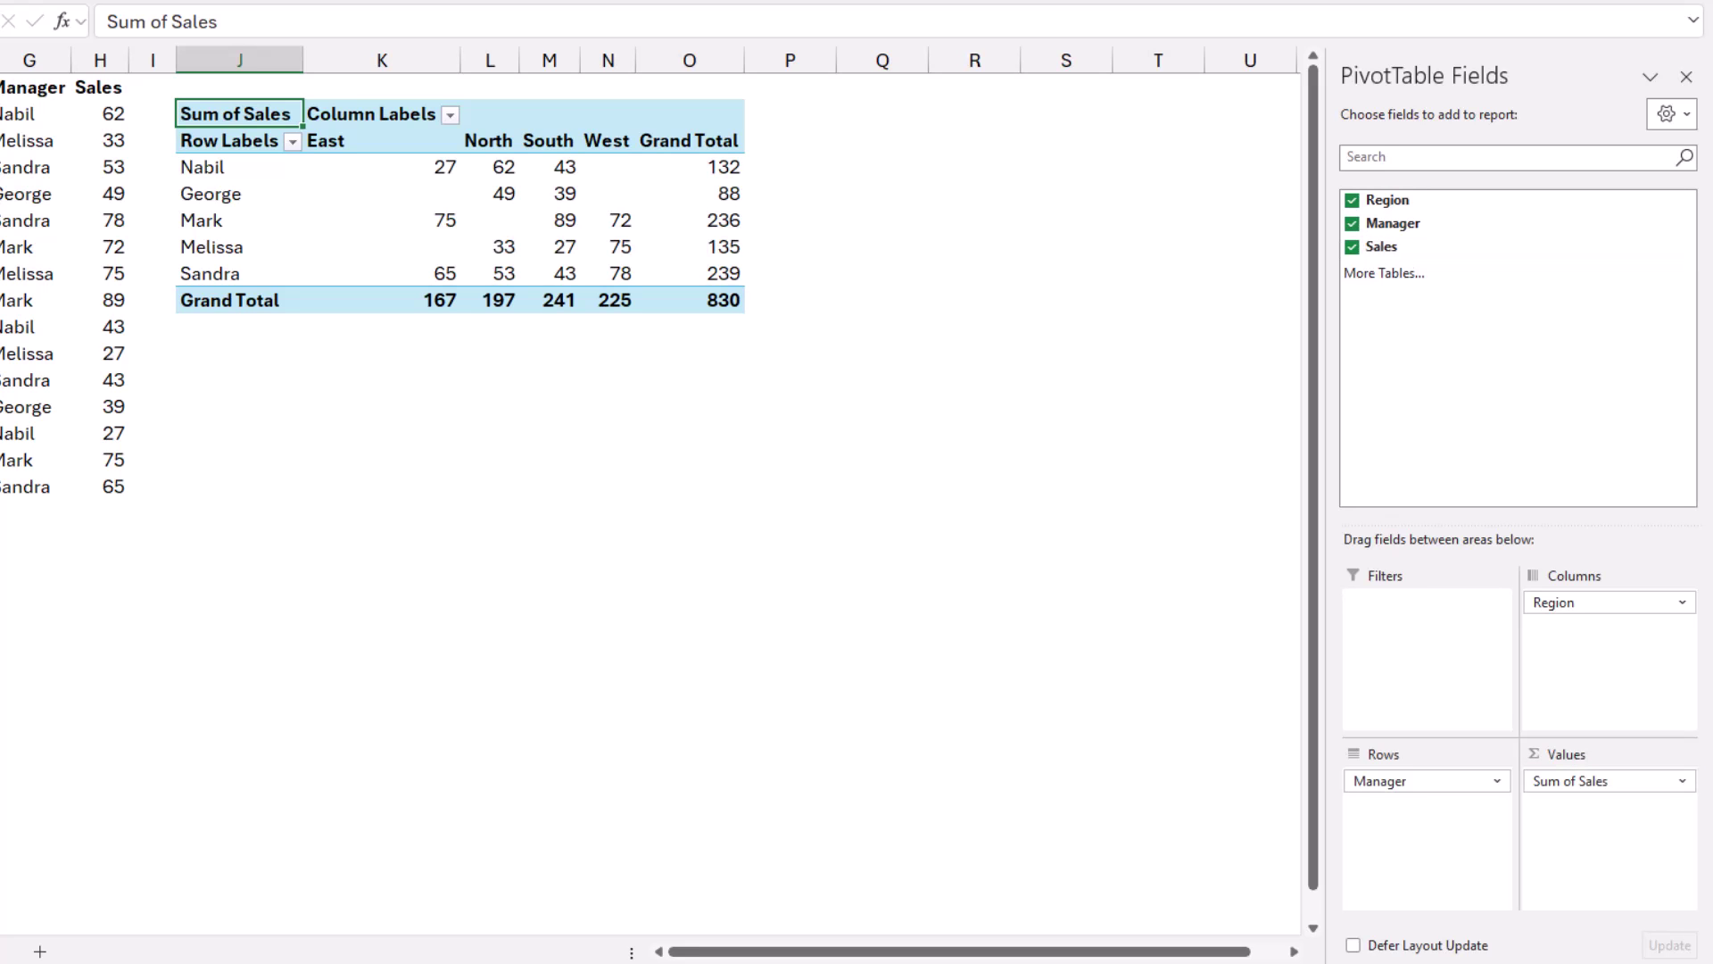